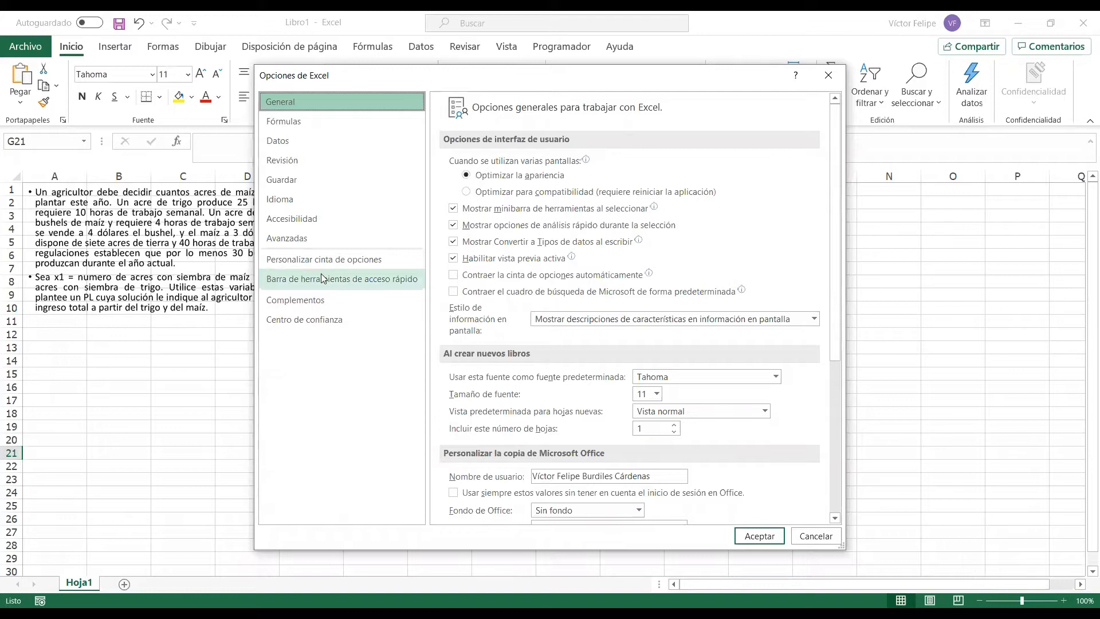
- Review the ribbon customization options without changing them, then check the data tools for Solver
{"action": "left_click", "coordinate": [315, 262]}
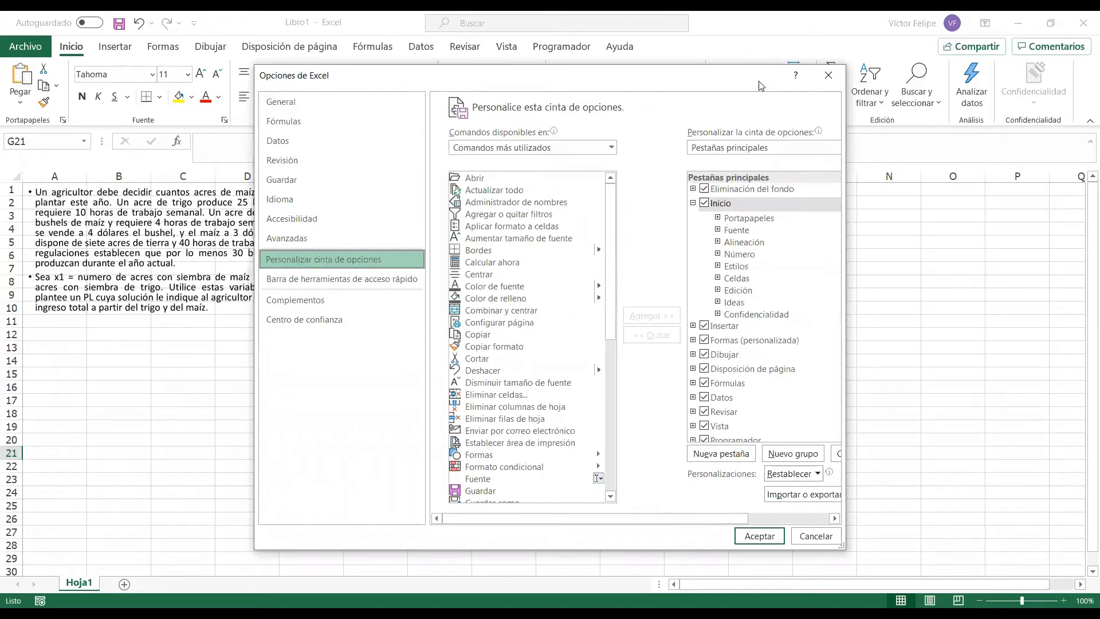
{"action": "scroll", "coordinate": [748, 338], "scroll_direction": "down", "scroll_amount": 1}
{"action": "scroll", "coordinate": [493, 335], "scroll_direction": "down", "scroll_amount": 5}
{"action": "scroll", "coordinate": [494, 327], "scroll_direction": "up", "scroll_amount": 5}
{"action": "scroll", "coordinate": [491, 298], "scroll_direction": "down", "scroll_amount": 4}
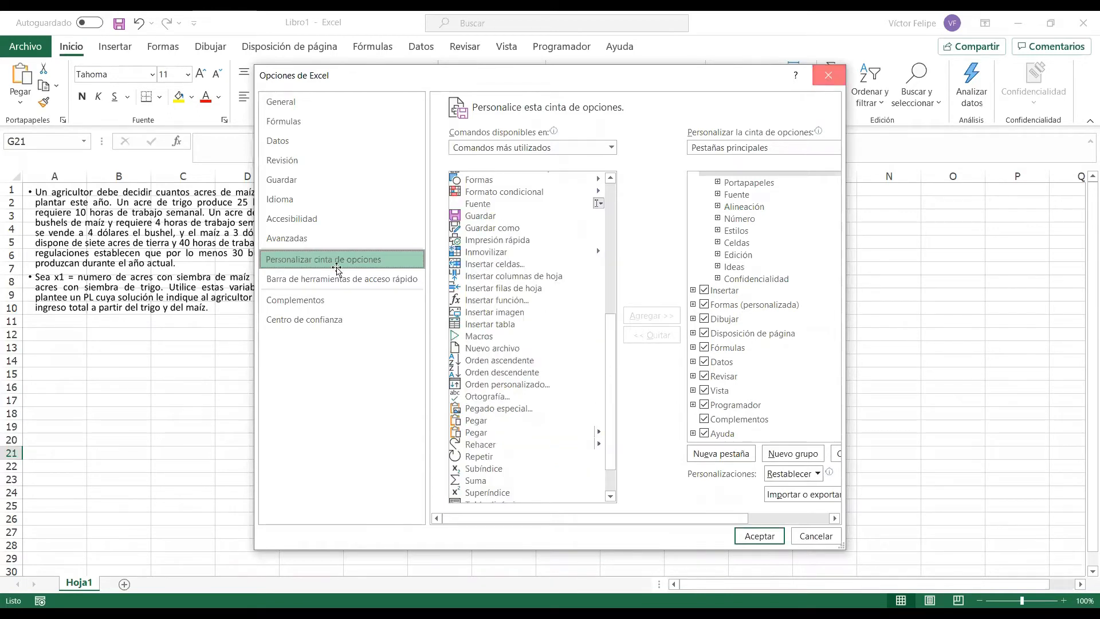
{"action": "key", "text": "Escape"}
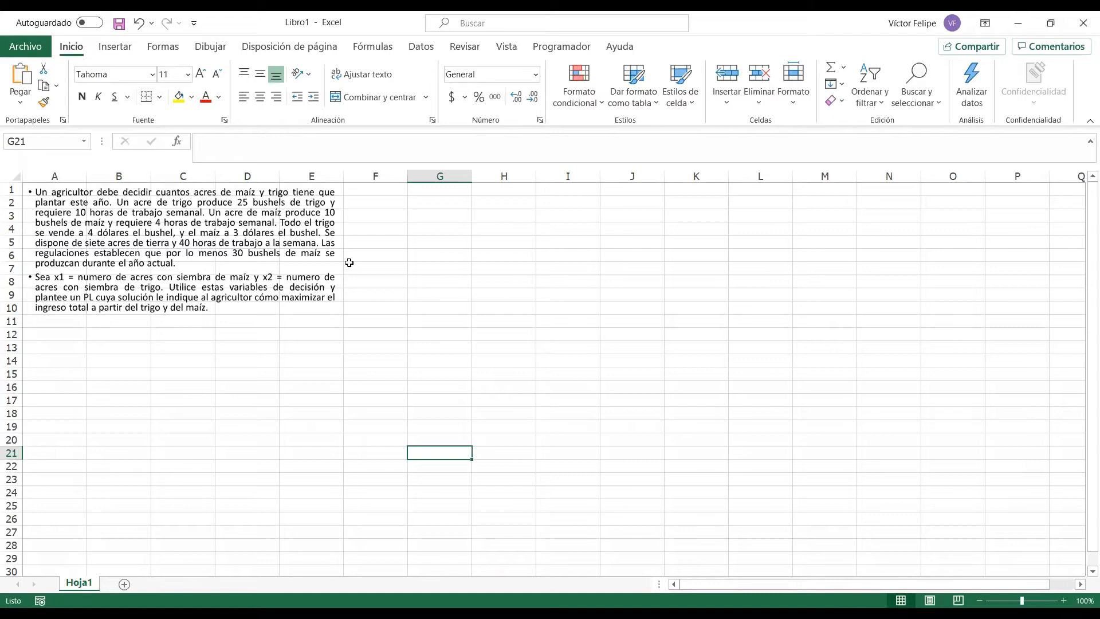
{"action": "left_click", "coordinate": [419, 46]}
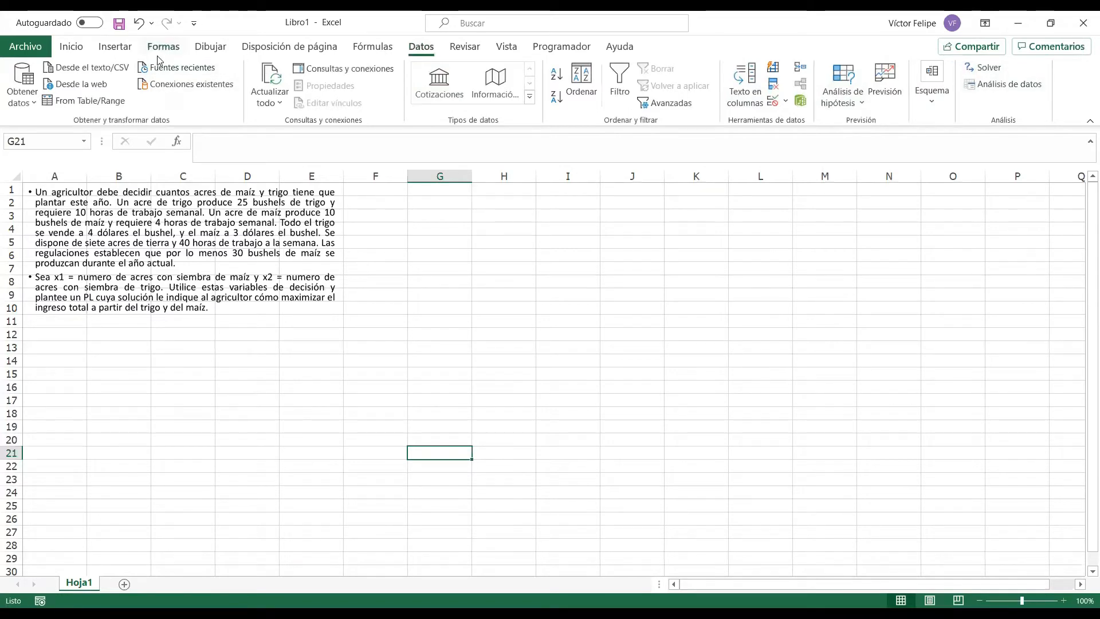
{"action": "left_click", "coordinate": [67, 48]}
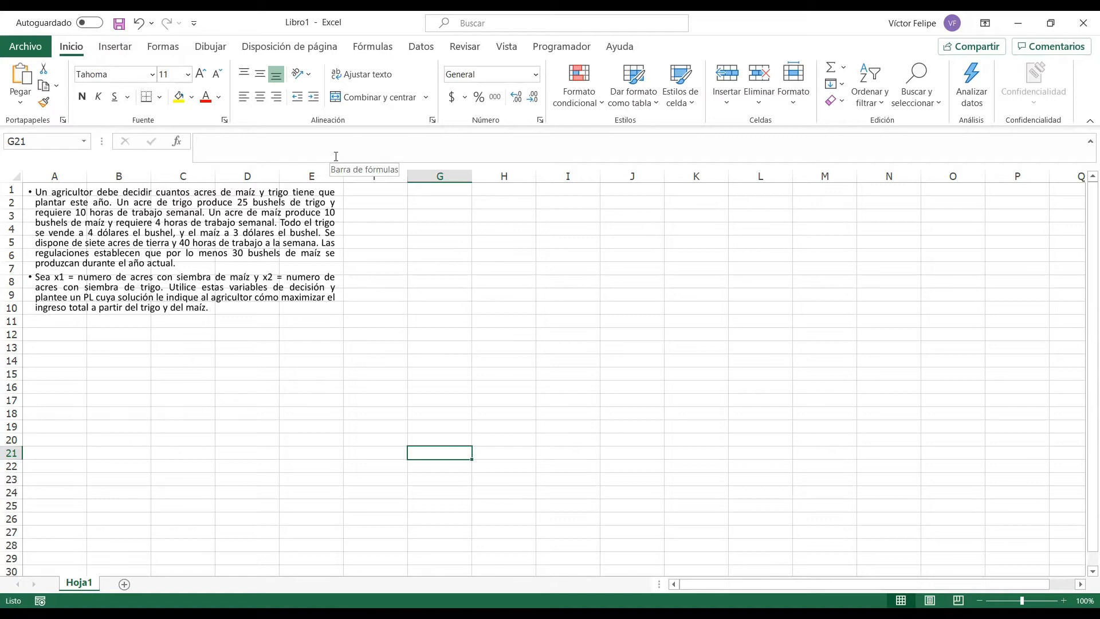
- Enter the first decision variable's definition "x1 = Numero de acres de maiz" in cell G7
{"action": "left_click", "coordinate": [465, 268]}
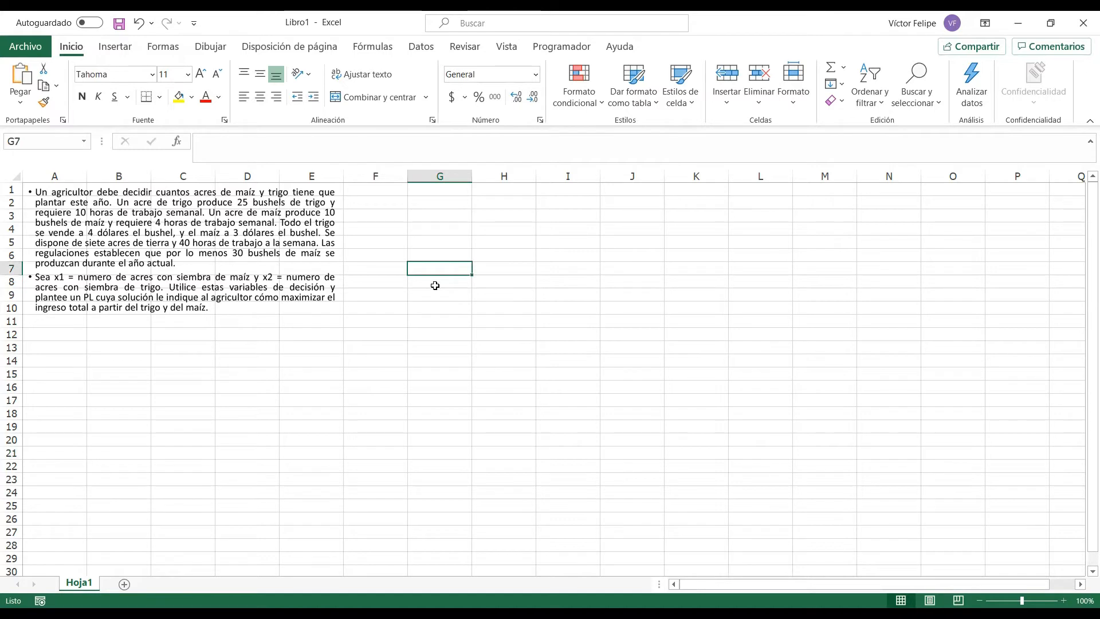
{"action": "type", "text": "x1 ="}
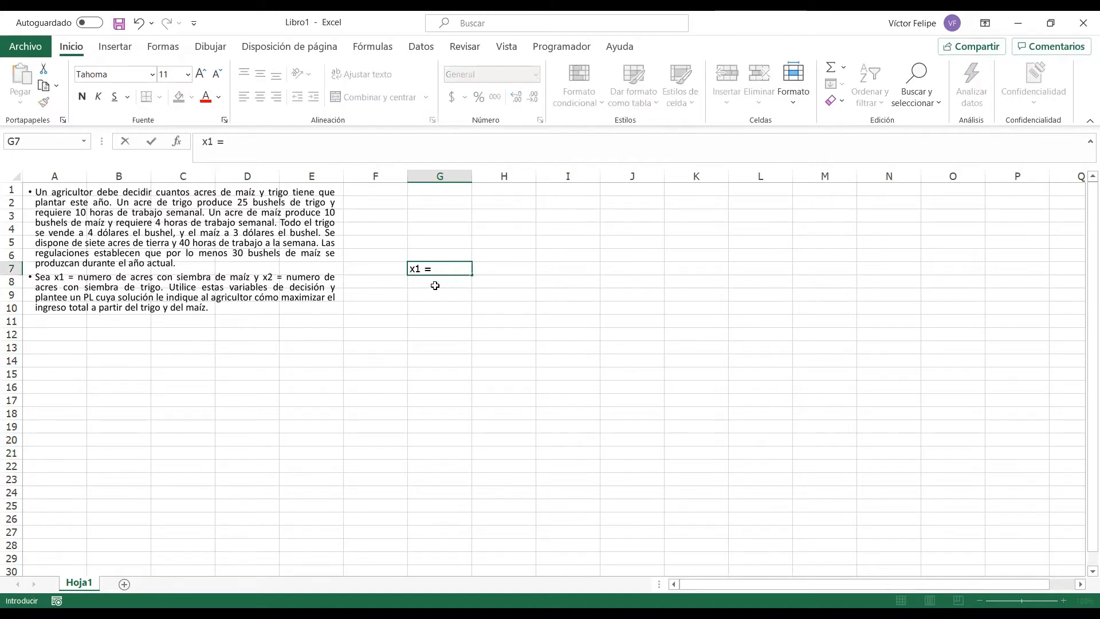
{"action": "type", "text": " Nume"}
{"action": "key", "text": "BackSpace"}
{"action": "type", "text": "er"}
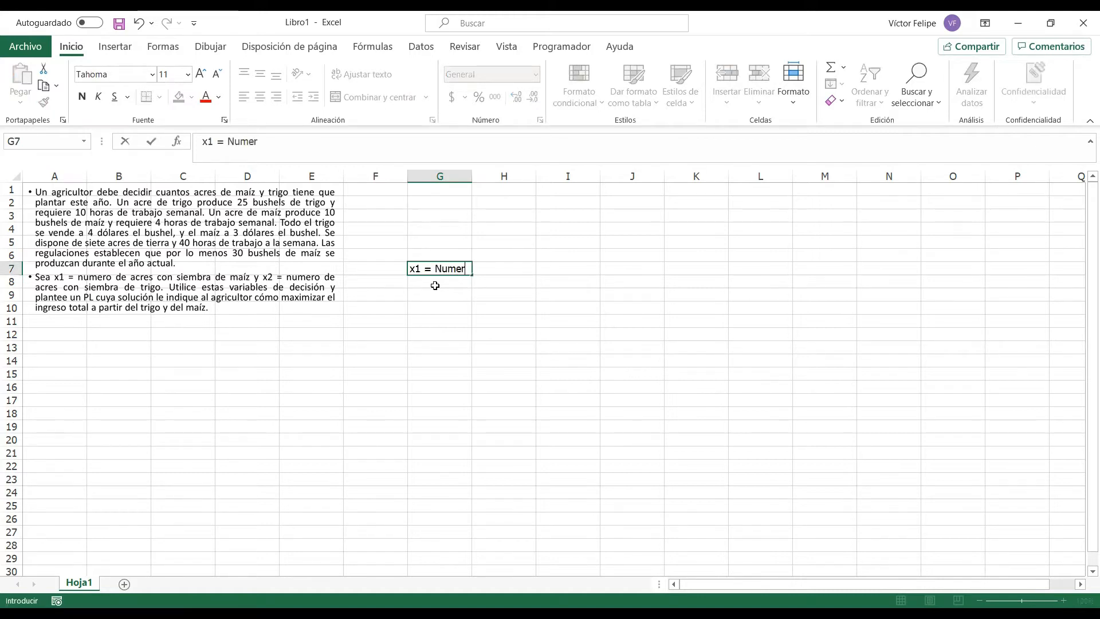
{"action": "type", "text": "o de acre"}
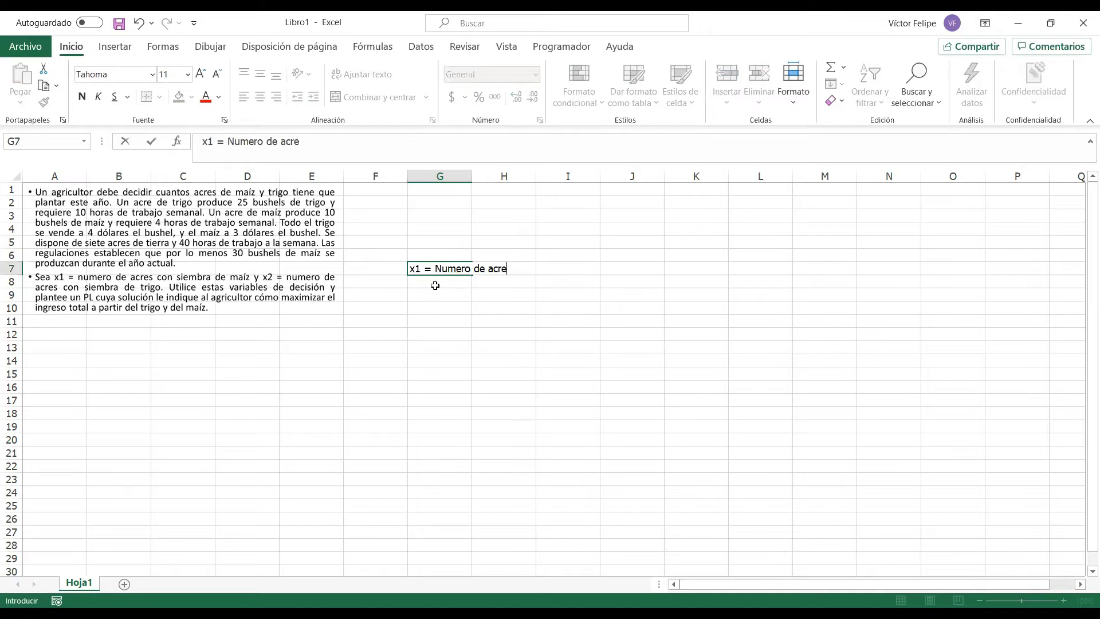
{"action": "type", "text": "s de "}
{"action": "type", "text": "maiz"}
{"action": "key", "text": "Return"}
- Enter the second decision variable's definition "x2 = Numero de acres de trigo" in cell G8
{"action": "type", "text": "x"}
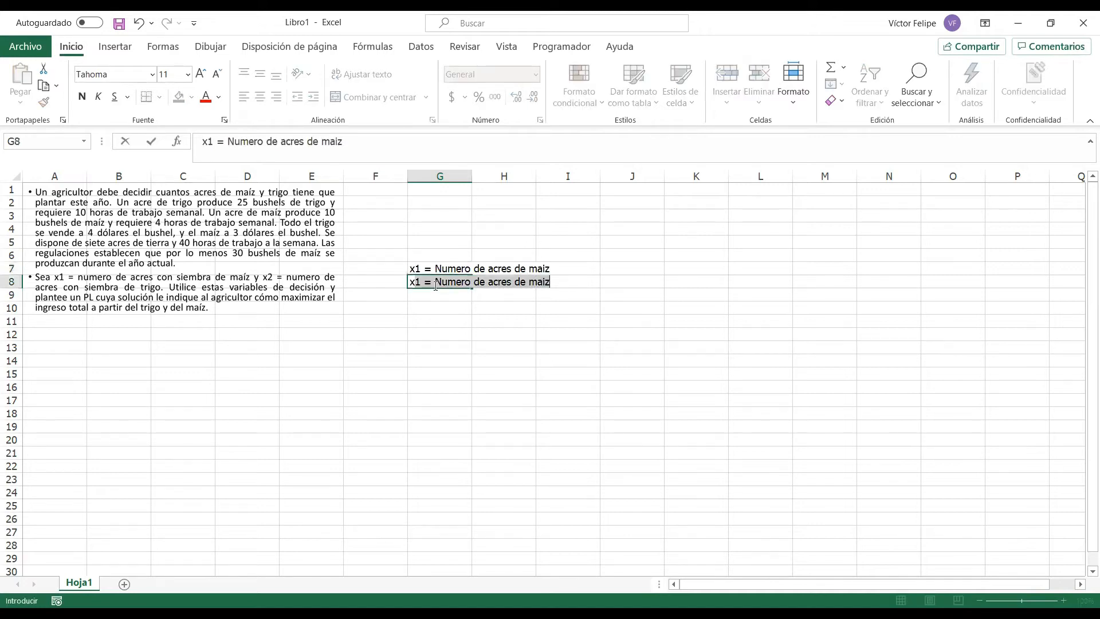
{"action": "type", "text": "2 = Nu"}
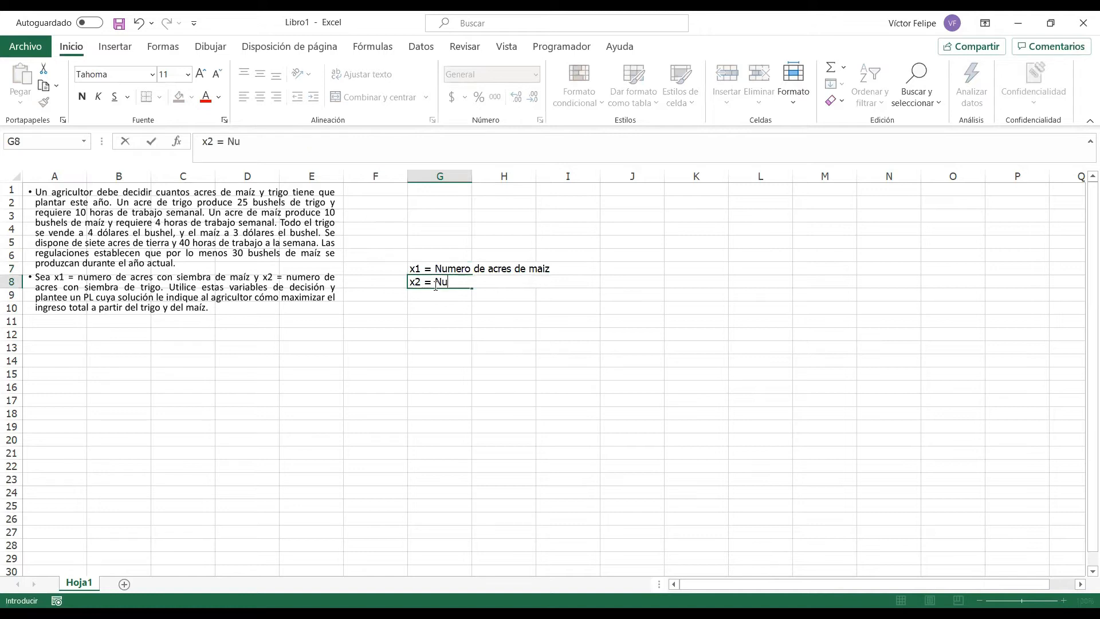
{"action": "type", "text": "mero de acre"}
{"action": "type", "text": "s"}
{"action": "key", "text": "BackSpace"}
{"action": "type", "text": "es de "}
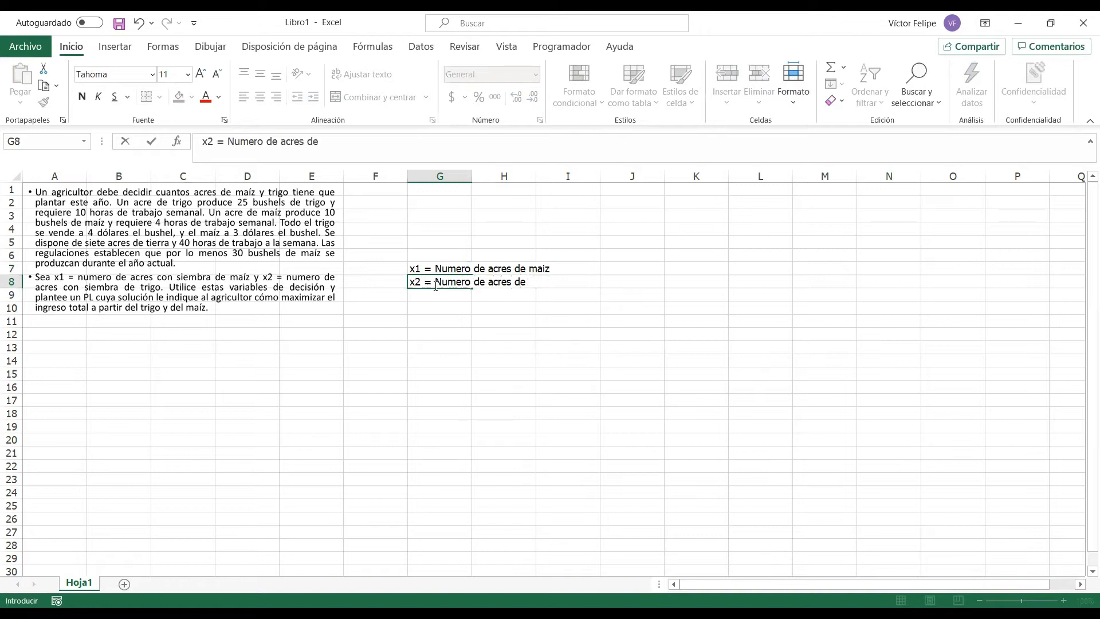
{"action": "type", "text": "trigo"}
{"action": "key", "text": "Return"}
{"action": "key", "text": "Return"}
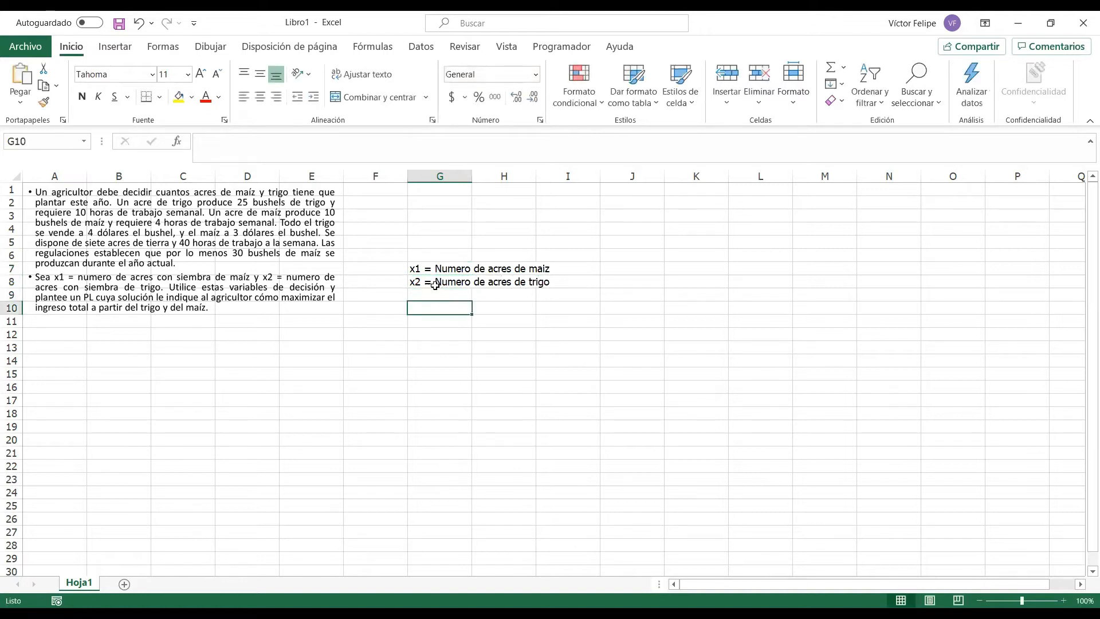
- Label the data table's rows x1 in G10 and x2 in G11
{"action": "type", "text": "x1"}
{"action": "key", "text": "Return"}
{"action": "type", "text": "x2"}
{"action": "key", "text": "Tab"}
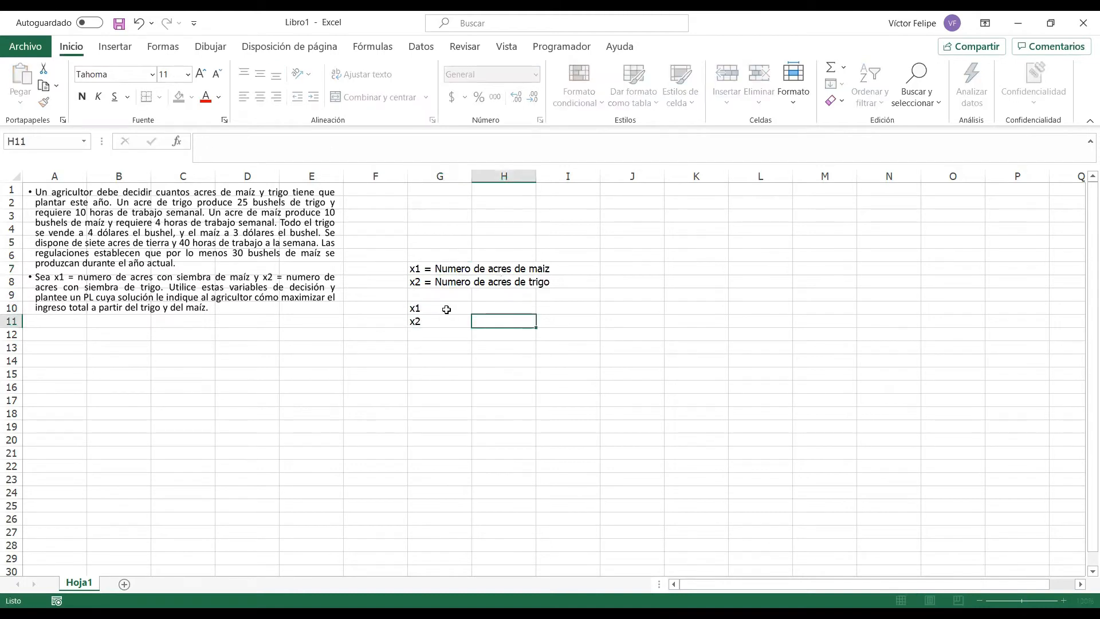
- Enter the crop names MAIZ in H10 and TRIGO in H11 beside the variable labels
{"action": "key", "text": "Up"}
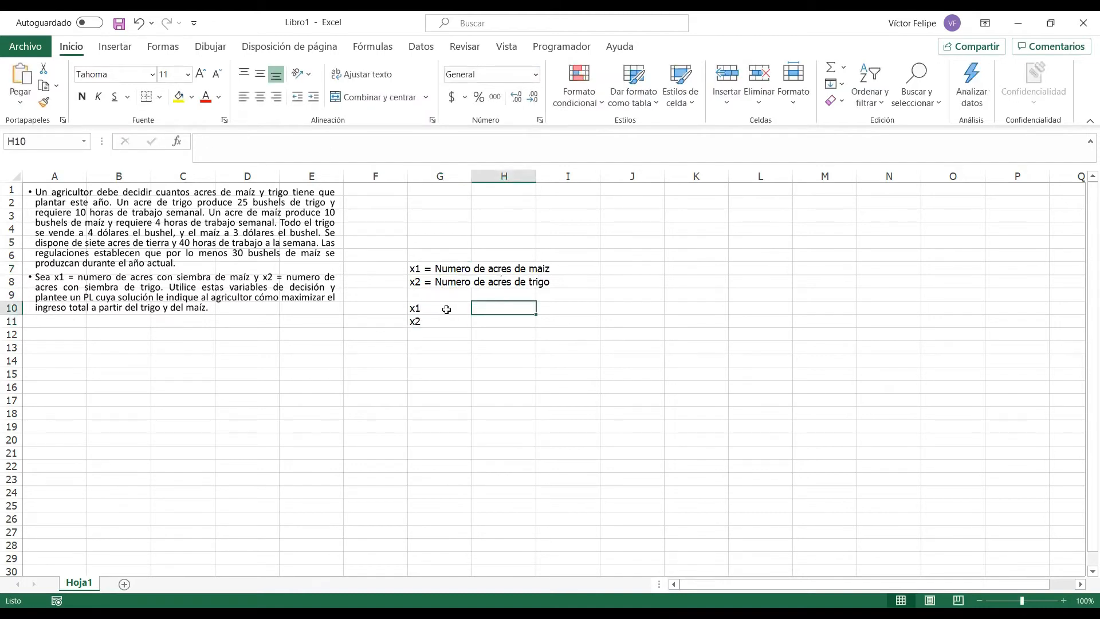
{"action": "type", "text": "MA"}
{"action": "key", "text": "BackSpace"}
{"action": "type", "text": "AIZ"}
{"action": "key", "text": "Return"}
{"action": "type", "text": "TRIGO"}
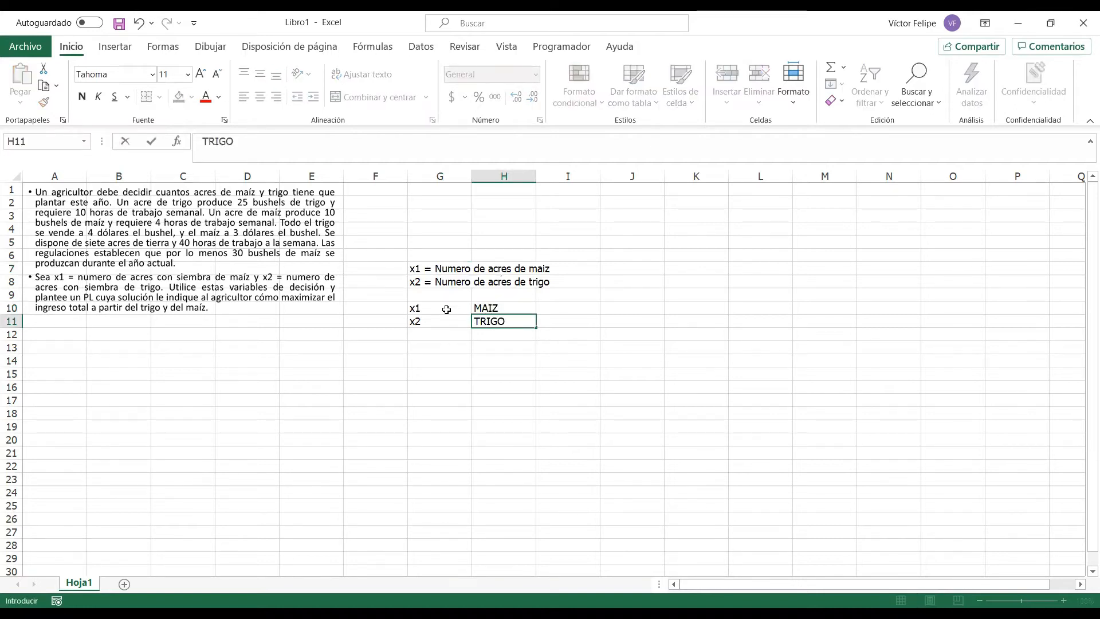
{"action": "key", "text": "Tab"}
- Add the column header ACRE in I9 and enter 1 for MAIZ in I10
{"action": "key", "text": "Up"}
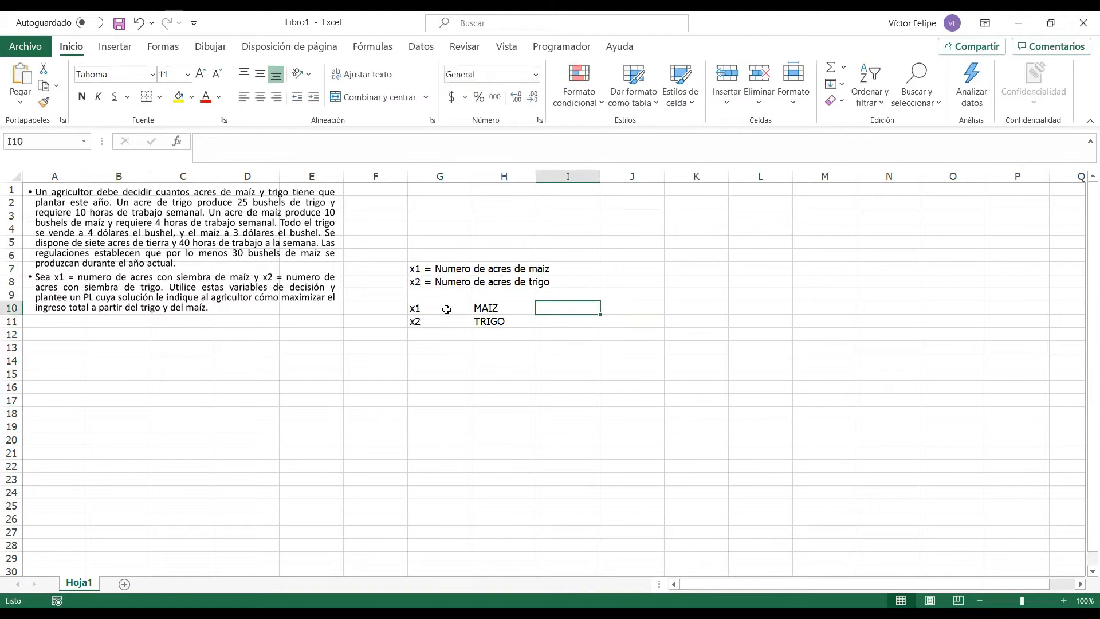
{"action": "key", "text": "Up"}
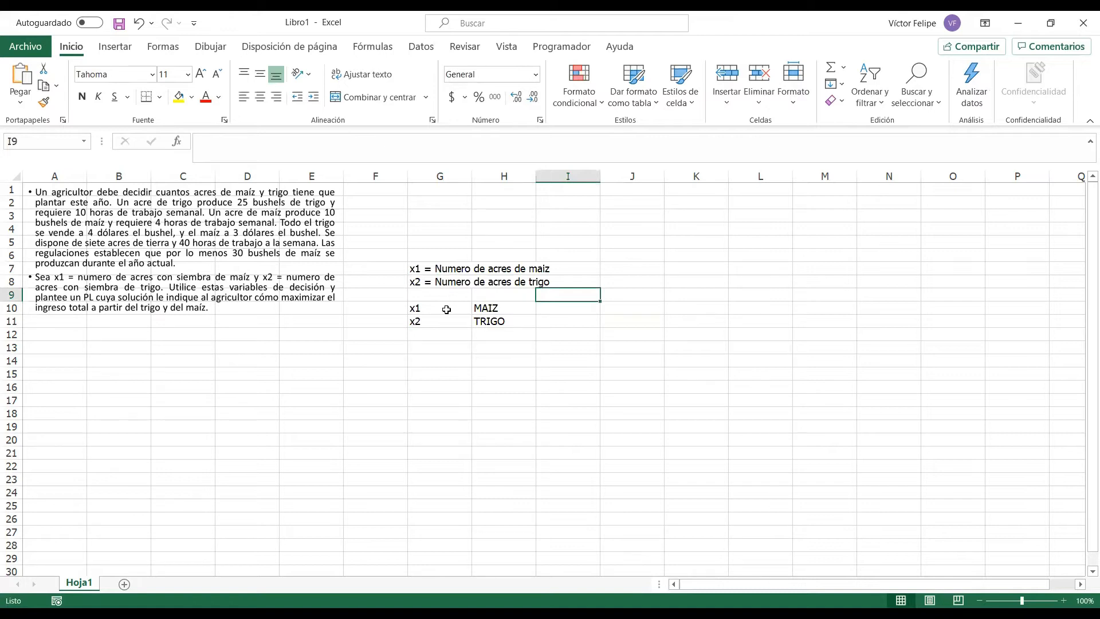
{"action": "type", "text": "ACRE"}
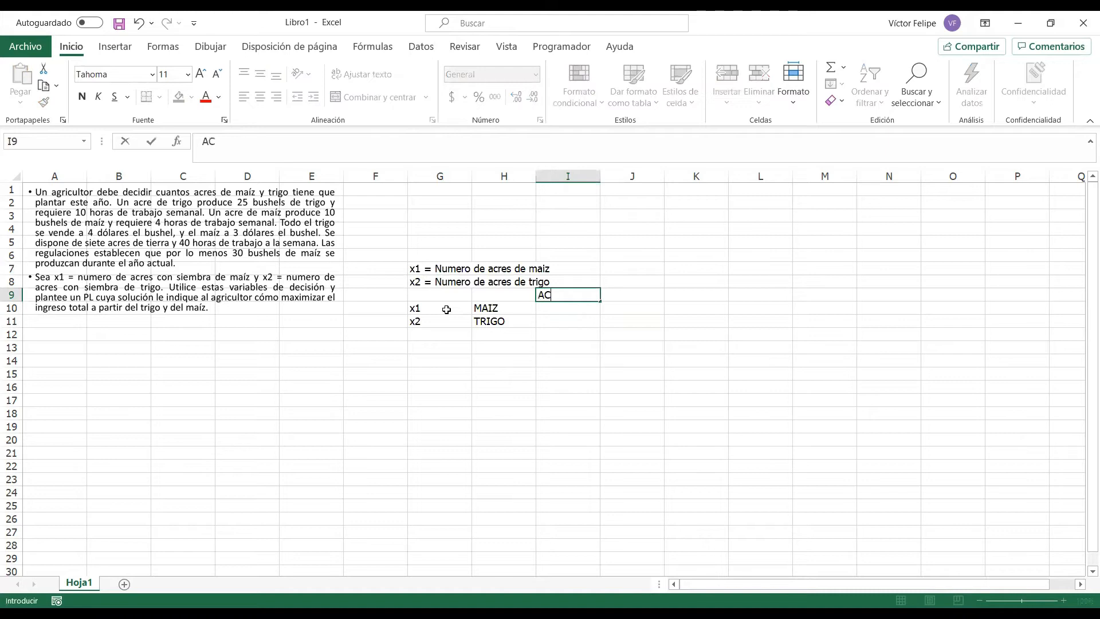
{"action": "key", "text": "Return"}
{"action": "type", "text": "Q"}
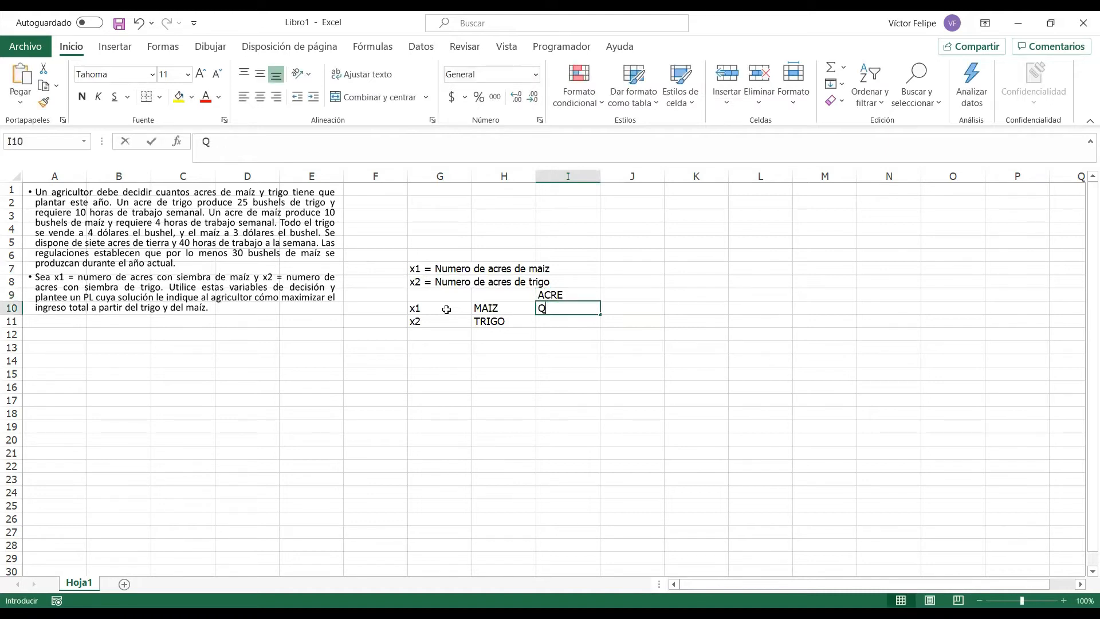
{"action": "key", "text": "BackSpace"}
{"action": "type", "text": "1"}
{"action": "key", "text": "Tab"}
- Add the column header BUSHELS in J9 and enter 25 below it in J10
{"action": "key", "text": "Up"}
{"action": "type", "text": "BUSHLES"}
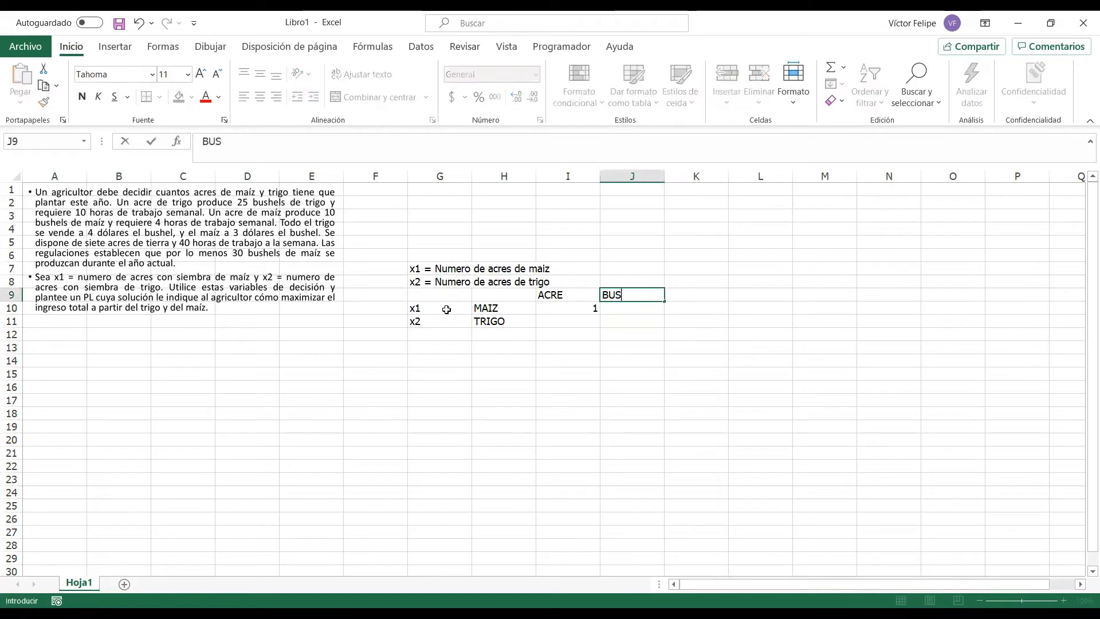
{"action": "key", "text": "BackSpace"}
{"action": "key", "text": "BackSpace"}
{"action": "key", "text": "BackSpace"}
{"action": "type", "text": "ELS"}
{"action": "key", "text": "Return"}
{"action": "type", "text": "25"}
{"action": "key", "text": "Return"}
- Add a weekly labour hours column with SEMANAL in K8, HRS TRAB in K9 and 10 in K10
{"action": "key", "text": "Up"}
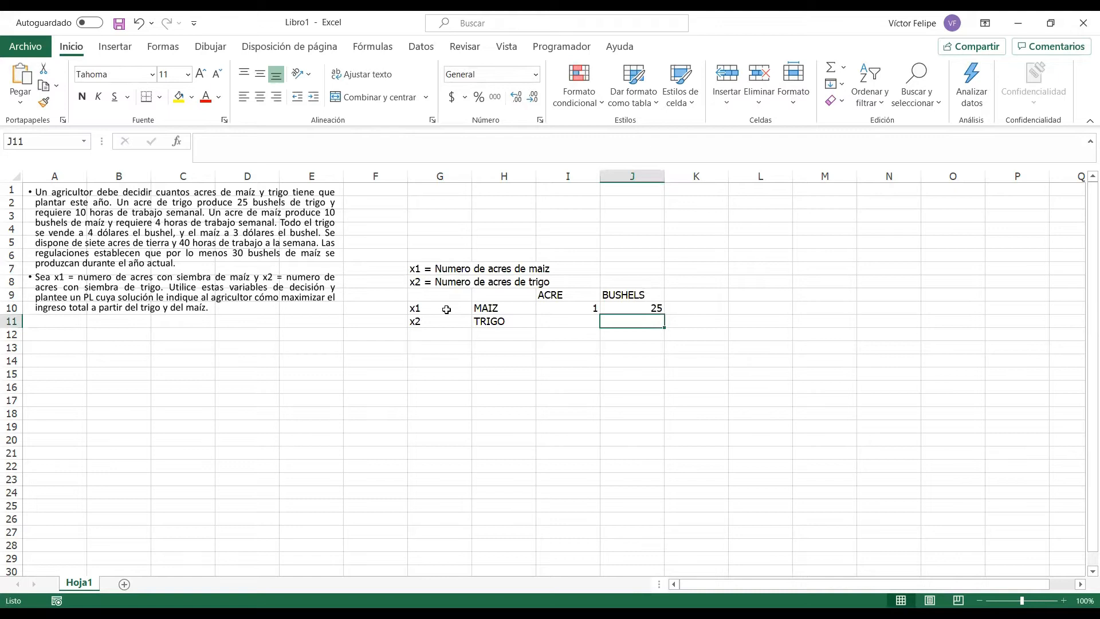
{"action": "key", "text": "Right"}
{"action": "key", "text": "Up"}
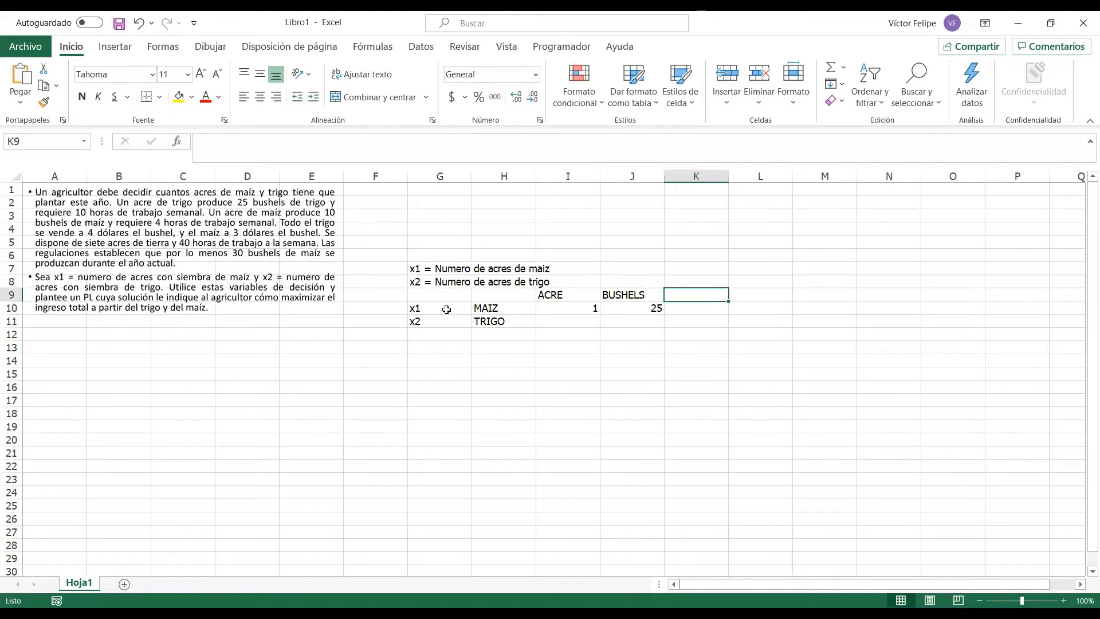
{"action": "type", "text": "HRS T"}
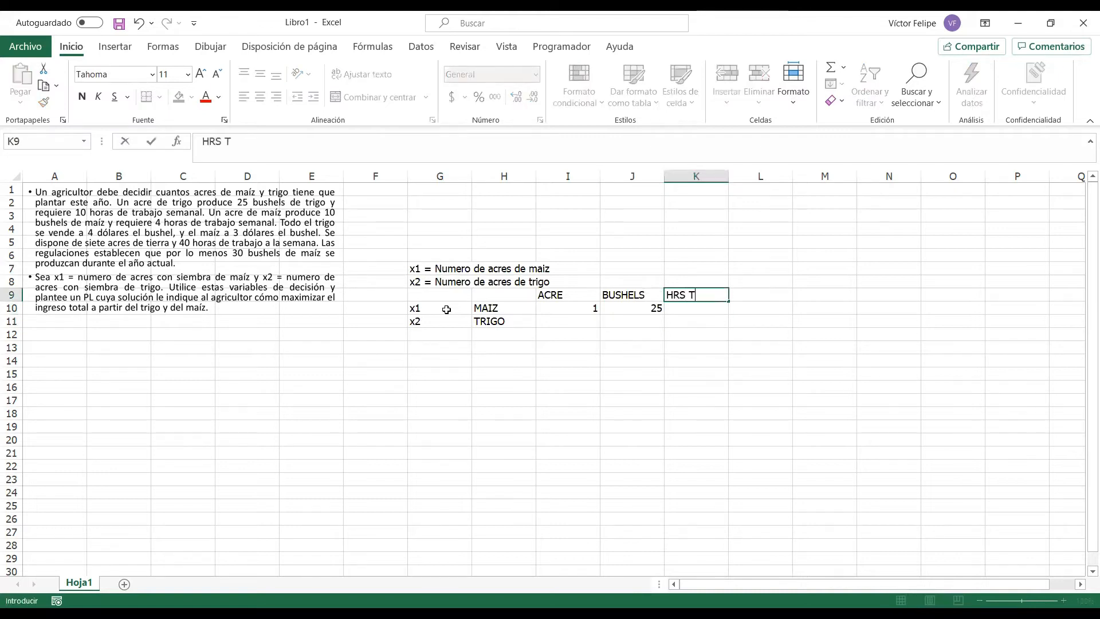
{"action": "type", "text": "RAB"}
{"action": "key", "text": "Up"}
{"action": "type", "text": "SEMANAL"}
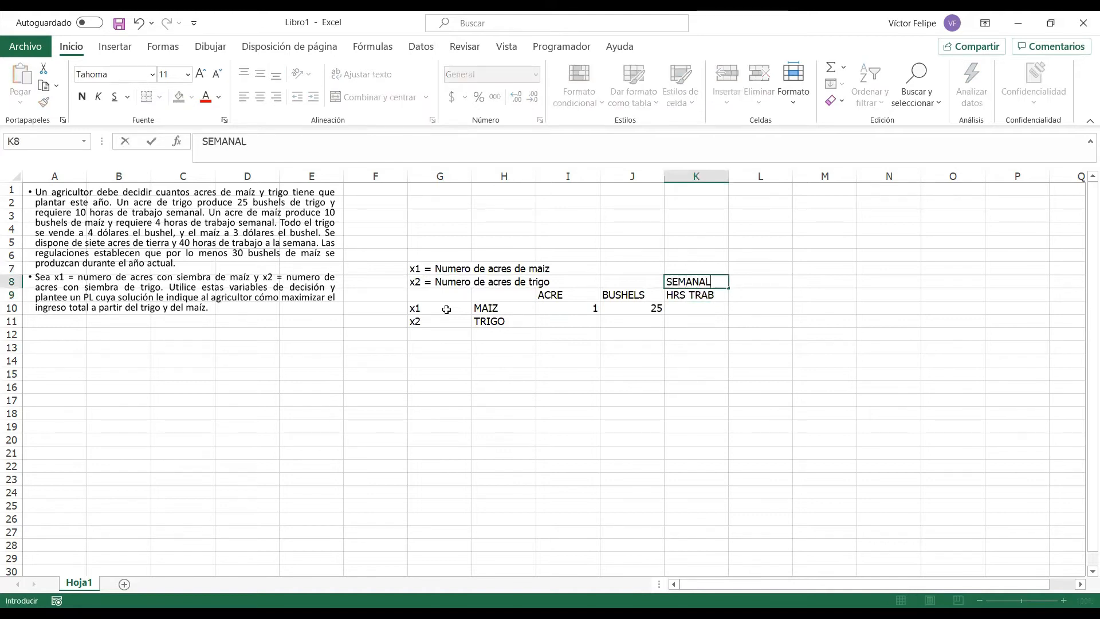
{"action": "key", "text": "Return"}
{"action": "key", "text": "Return"}
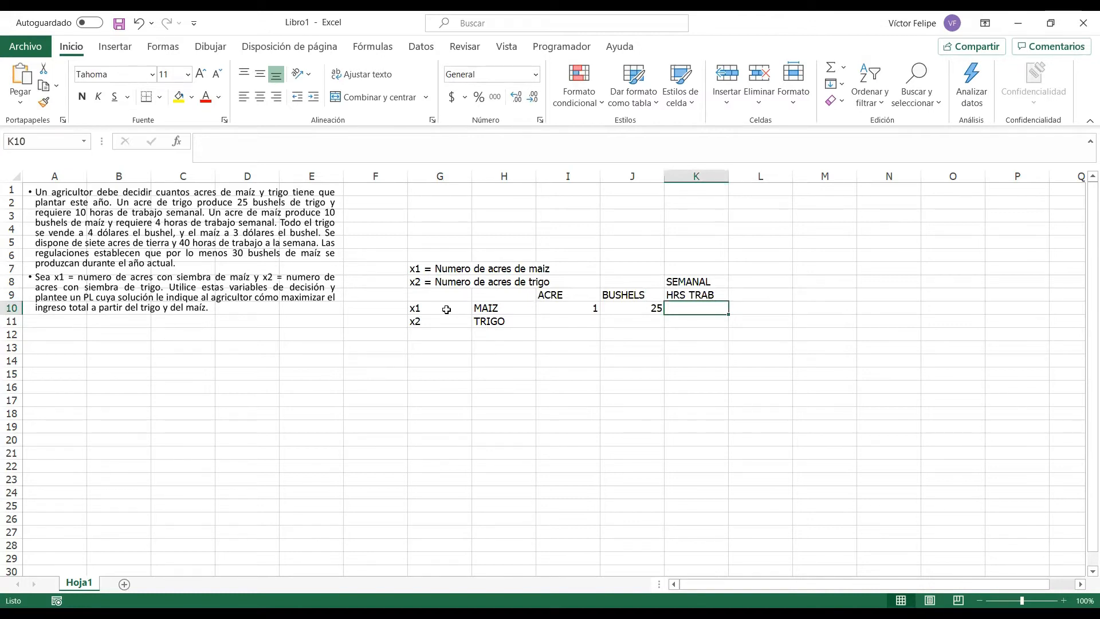
{"action": "type", "text": "10"}
{"action": "key", "text": "Return"}
- Move the values in I10:K10 down to the TRIGO row, I11:K11
{"action": "key", "text": "Left"}
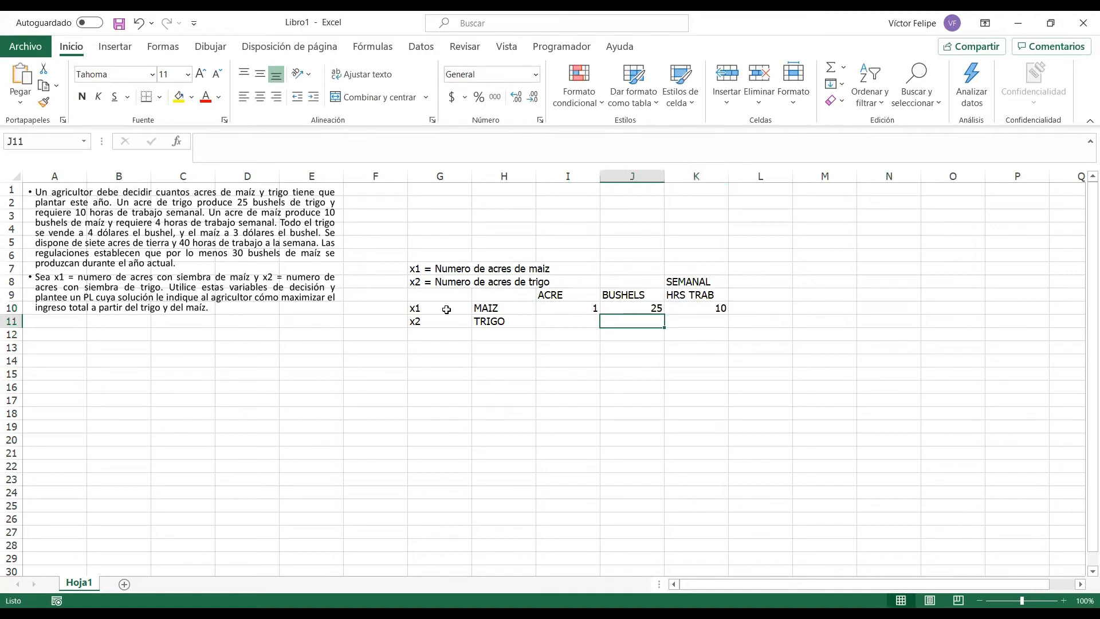
{"action": "key", "text": "Left"}
{"action": "left_click_drag", "start_coordinate": [580, 309], "coordinate": [721, 328]}
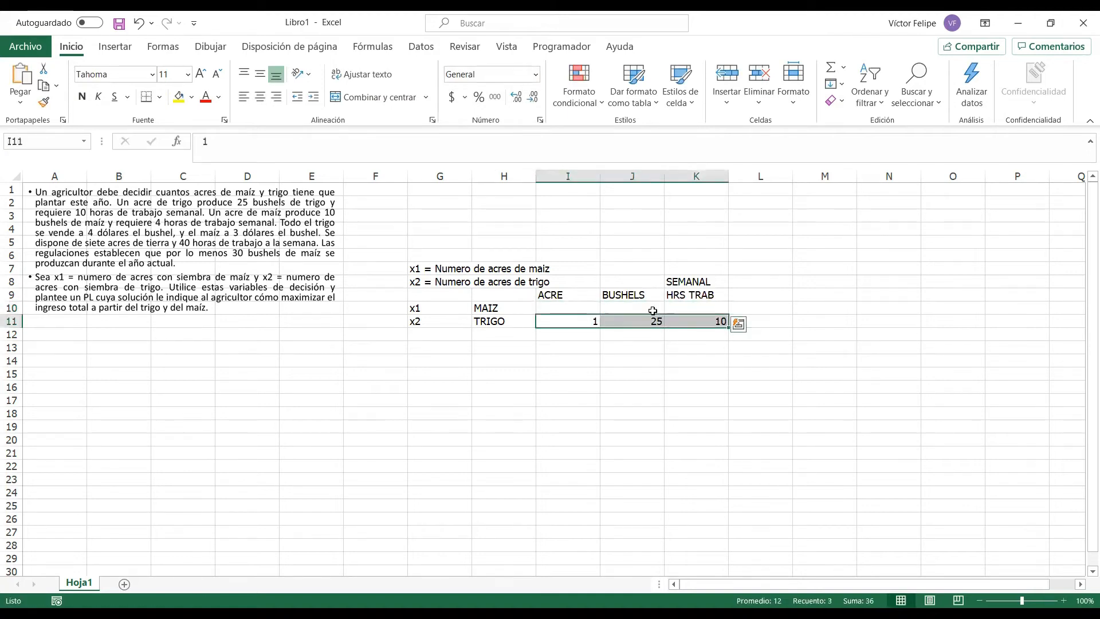
- Fill the MAIZ row with 1 acre, 10 bushels and 4 weekly labour hours in I10:K10
{"action": "left_click", "coordinate": [568, 310]}
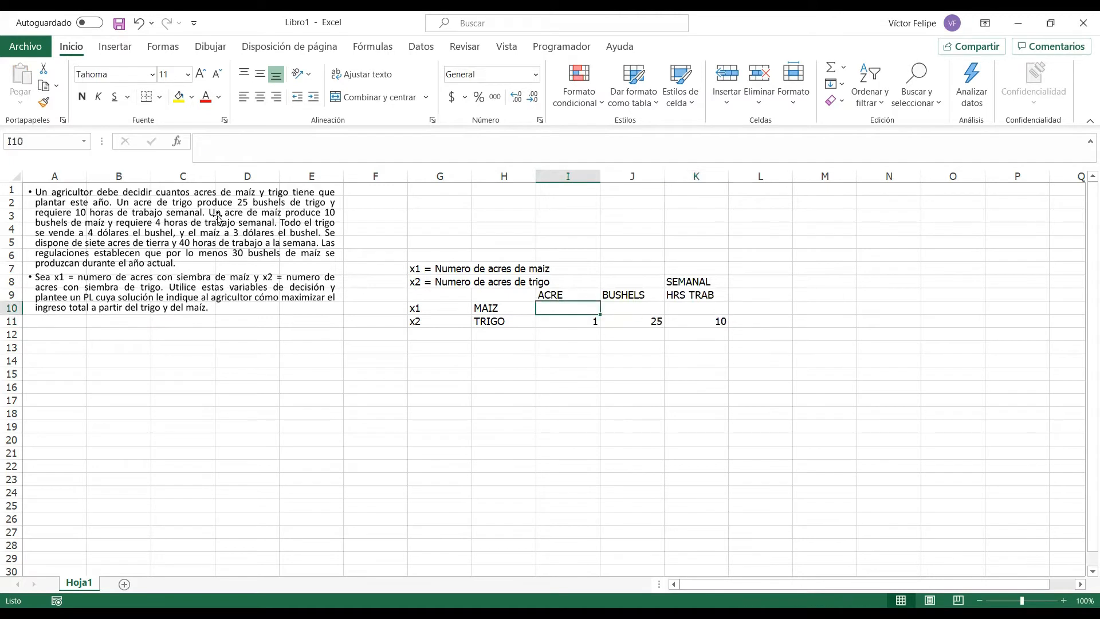
{"action": "type", "text": "1"}
{"action": "key", "text": "Tab"}
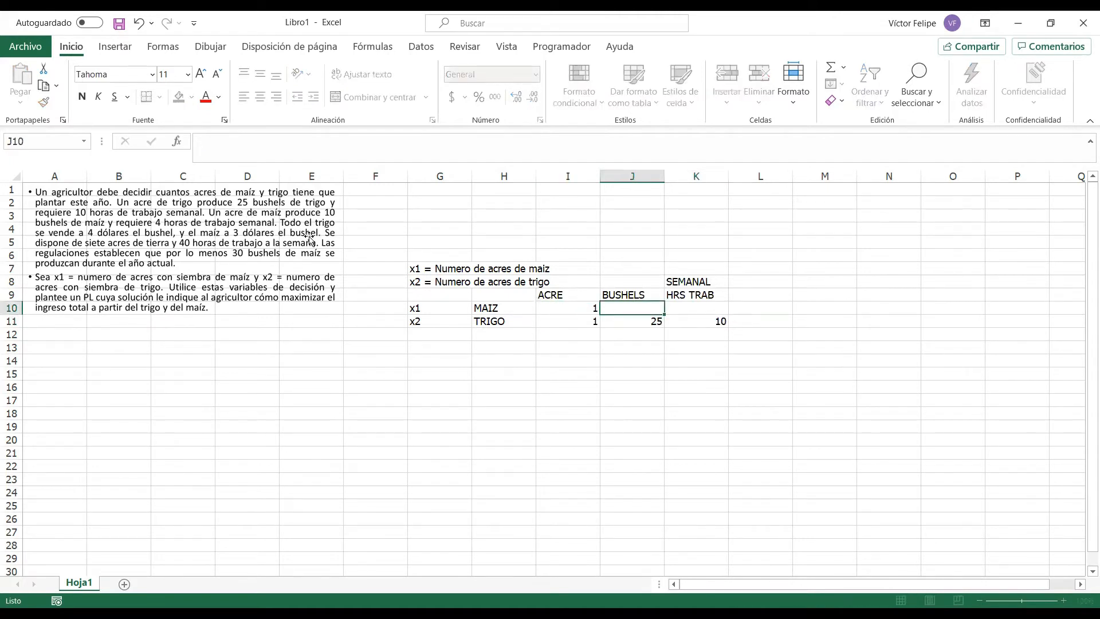
{"action": "type", "text": "10"}
{"action": "key", "text": "Tab"}
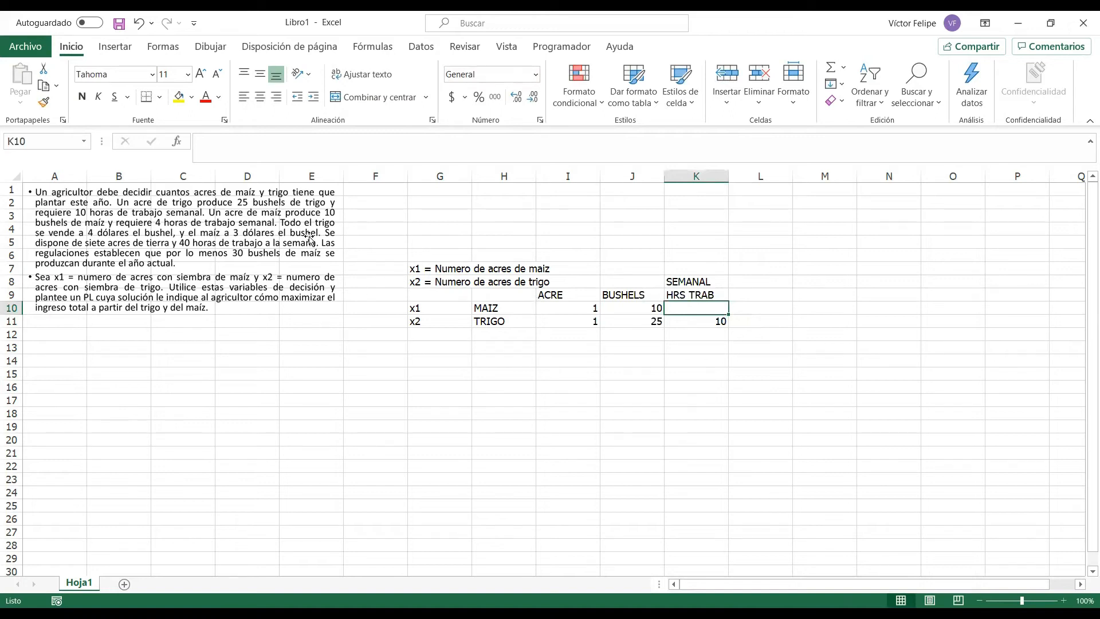
{"action": "type", "text": "4"}
{"action": "key", "text": "Return"}
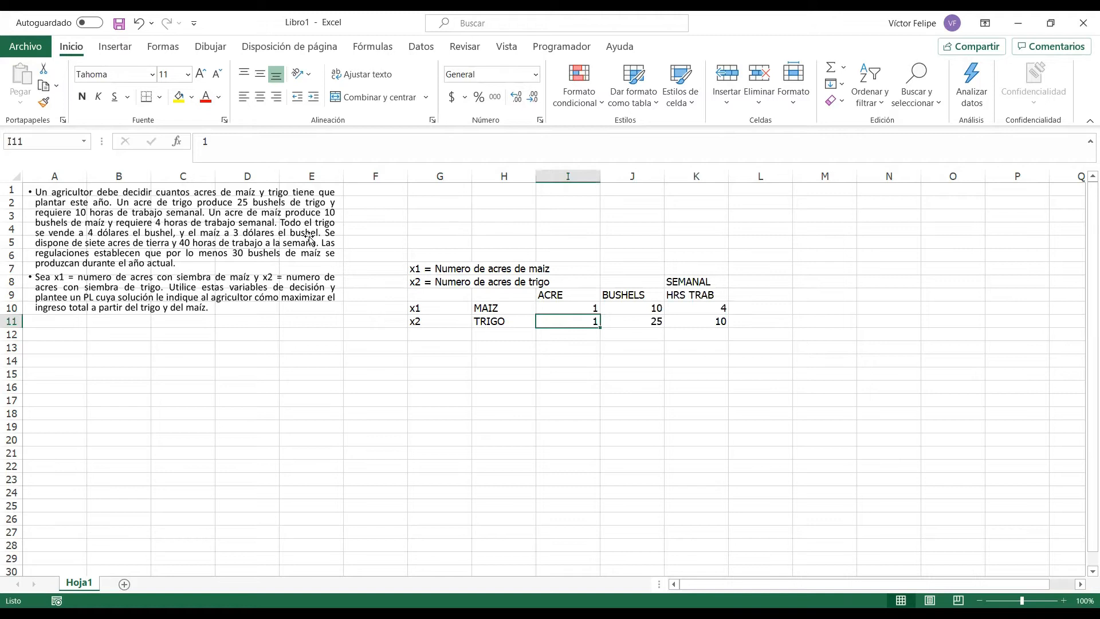
- Add the column header "P VENTA BUSHEL" in cell L9
{"action": "left_click", "coordinate": [758, 294]}
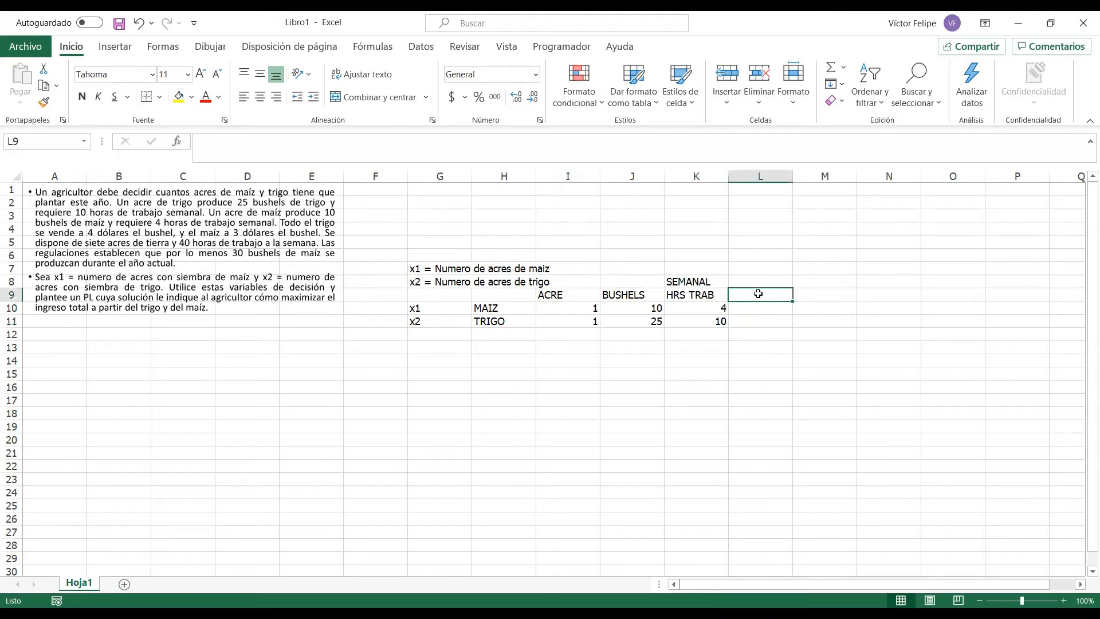
{"action": "type", "text": "P VENTA"}
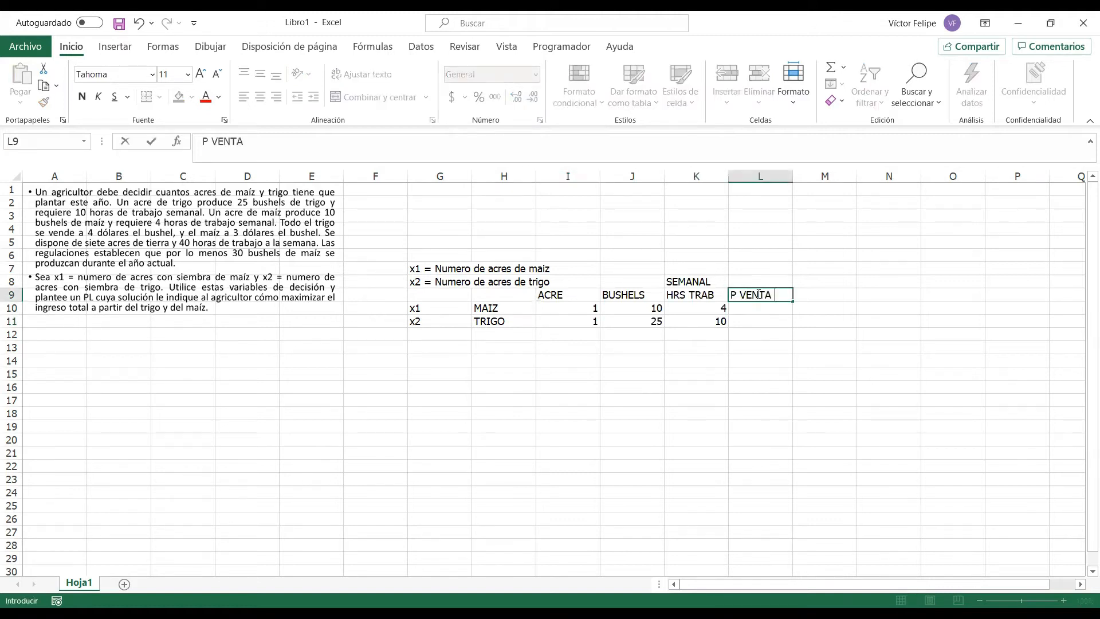
{"action": "type", "text": " BUSHEL"}
{"action": "key", "text": "Return"}
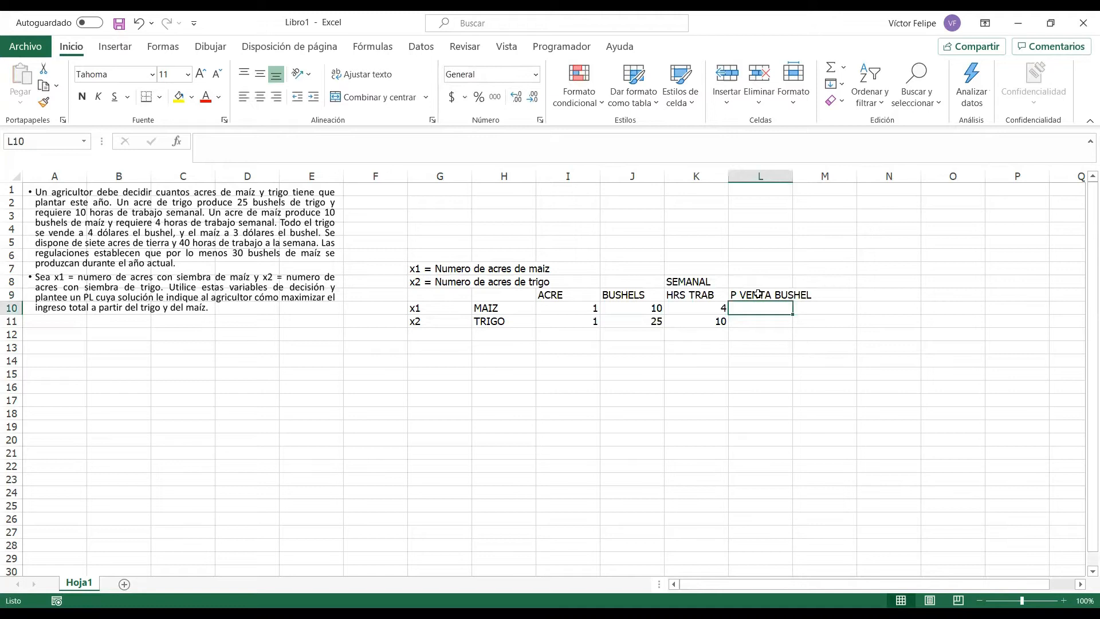
- Enter the bushel sale prices, 3 for MAIZ in L10 and 4 for TRIGO in L11, and widen column L to fit its header
{"action": "key", "text": "Down"}
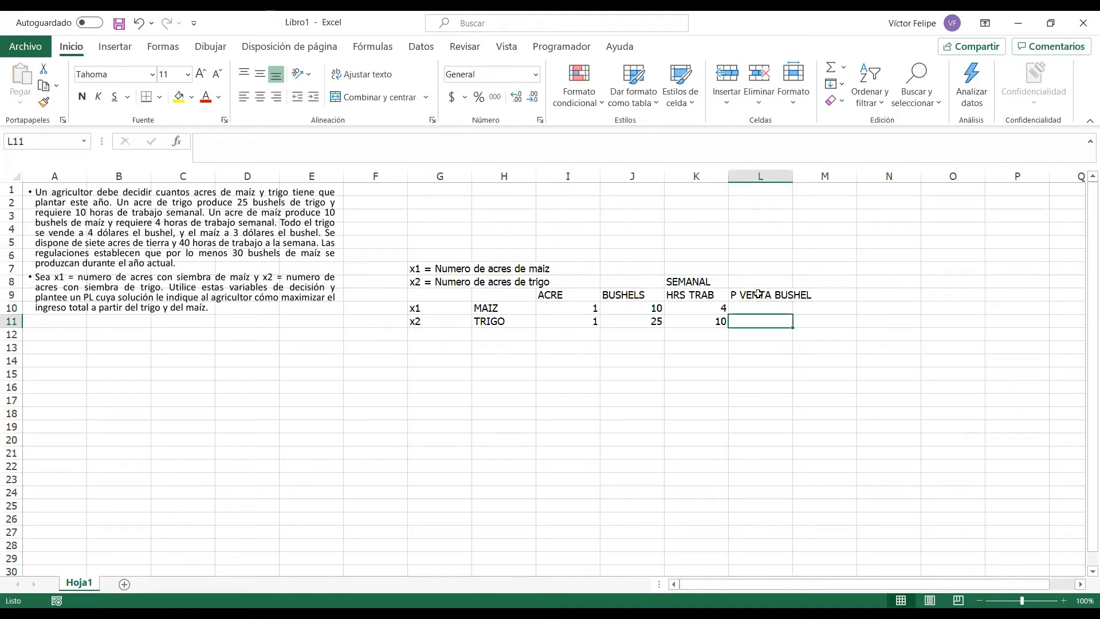
{"action": "type", "text": "4"}
{"action": "key", "text": "Up"}
{"action": "type", "text": "3"}
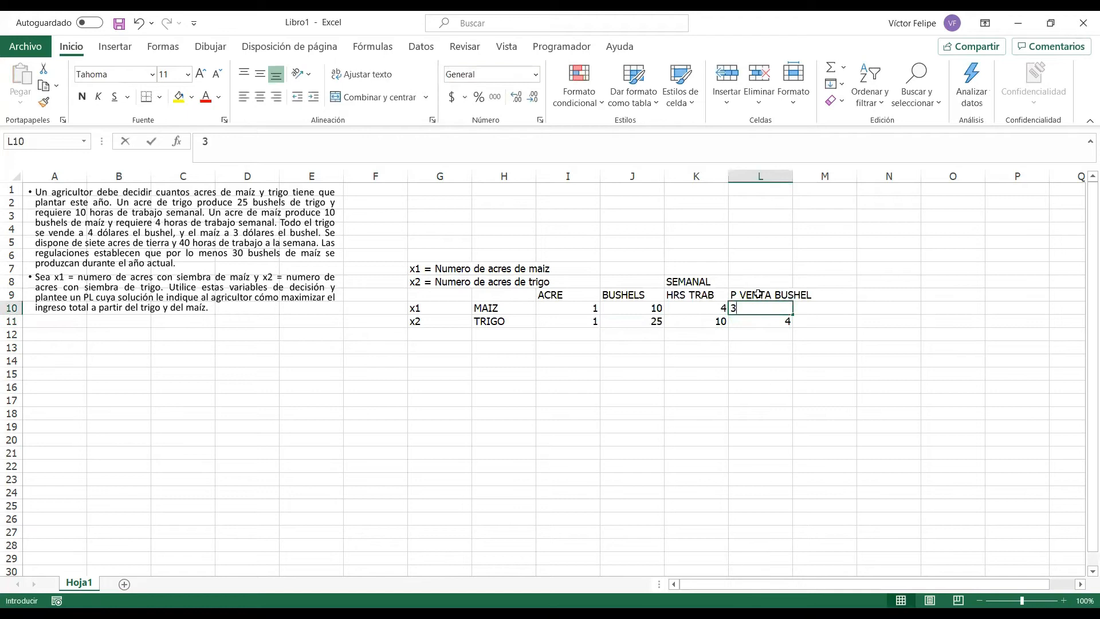
{"action": "key", "text": "Return"}
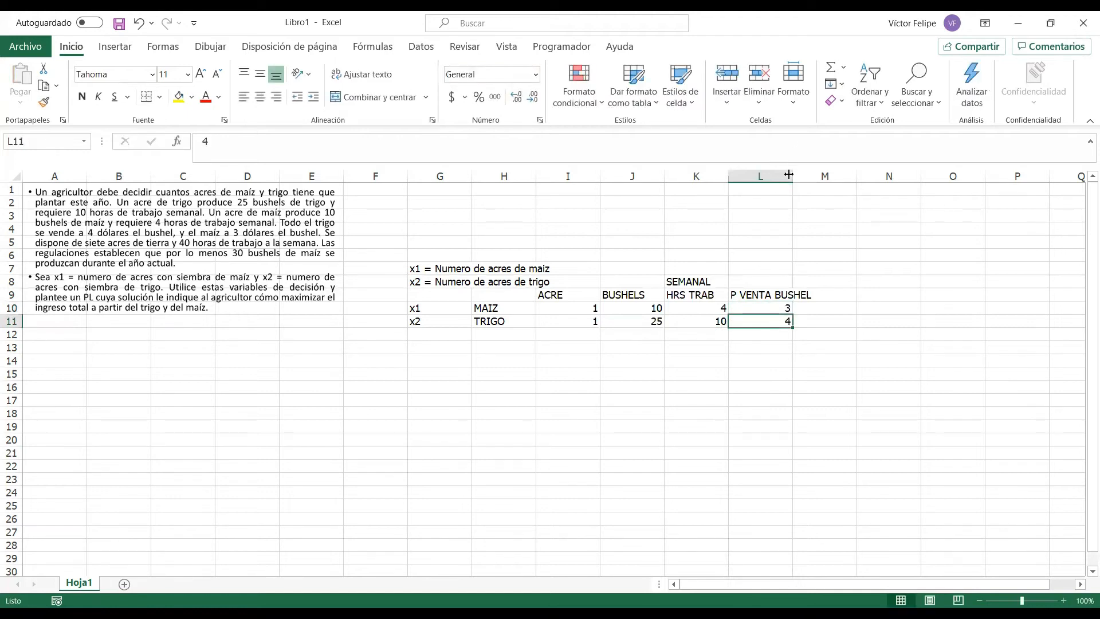
{"action": "left_click_drag", "start_coordinate": [790, 176], "coordinate": [814, 175]}
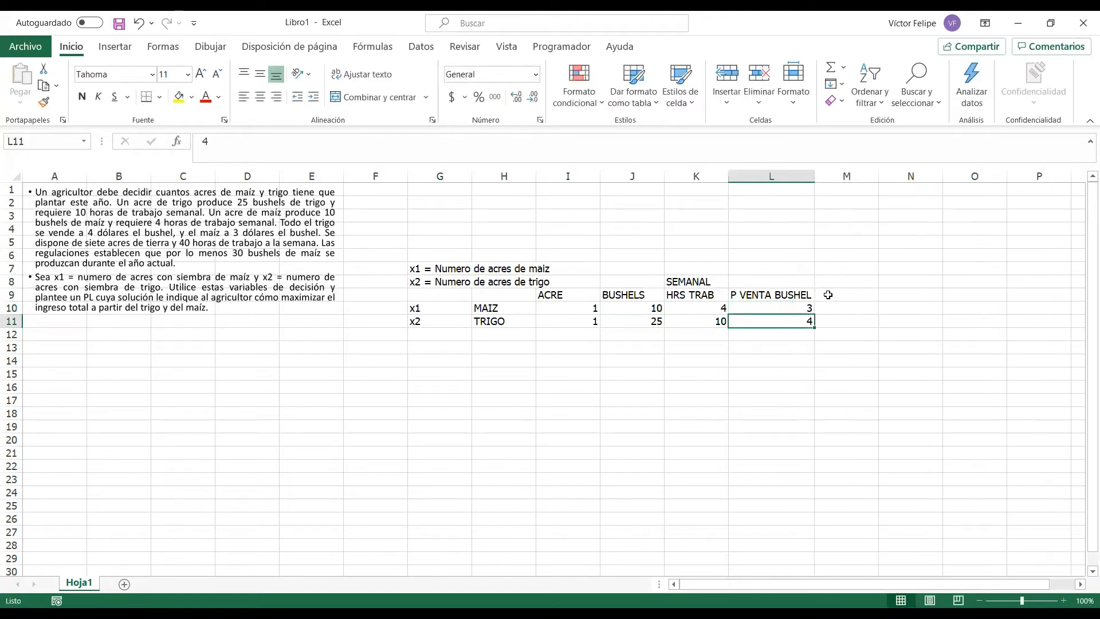
- Add the column header "P VENTA ACRE" in cell M9
{"action": "left_click", "coordinate": [829, 295]}
{"action": "type", "text": "O VENT"}
{"action": "key", "text": "BackSpace"}
{"action": "key", "text": "BackSpace"}
{"action": "key", "text": "BackSpace"}
{"action": "key", "text": "BackSpace"}
{"action": "key", "text": "BackSpace"}
{"action": "key", "text": "BackSpace"}
{"action": "type", "text": "P V"}
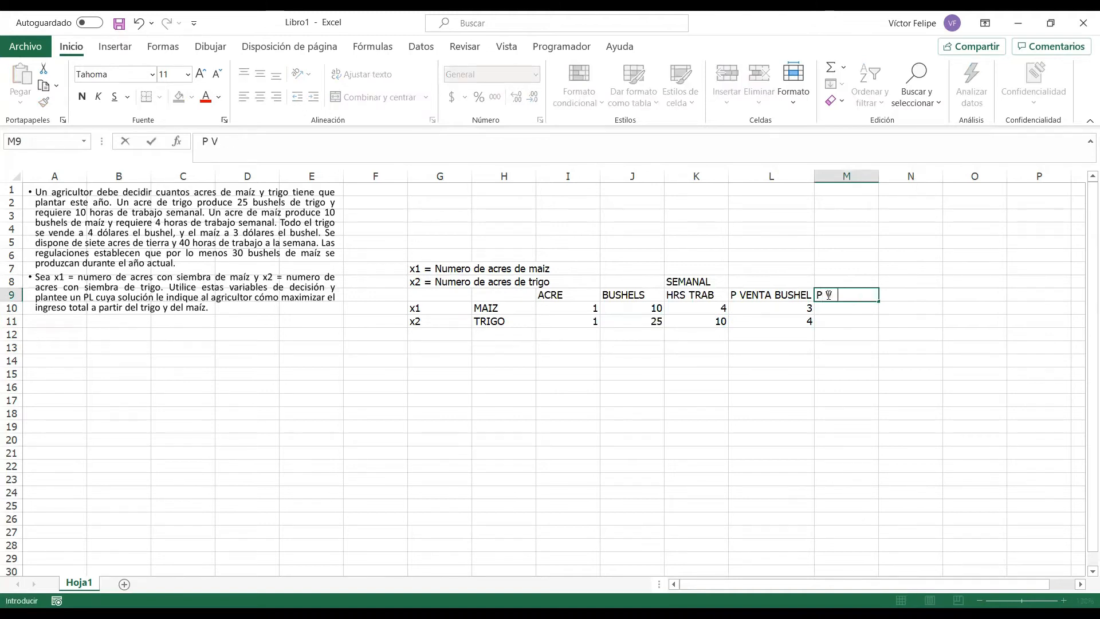
{"action": "type", "text": "ENTA ACRE"}
{"action": "key", "text": "Return"}
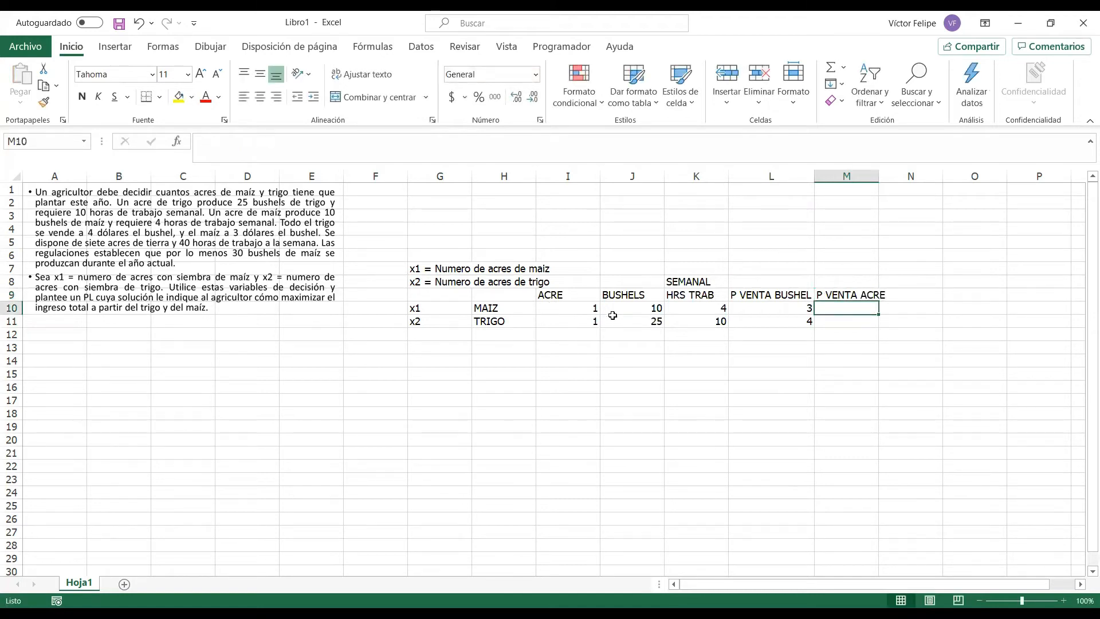
- Calculate the sale price per acre in M10 with =L10*J10 and fill the formula down to M11
{"action": "left_click", "coordinate": [769, 310]}
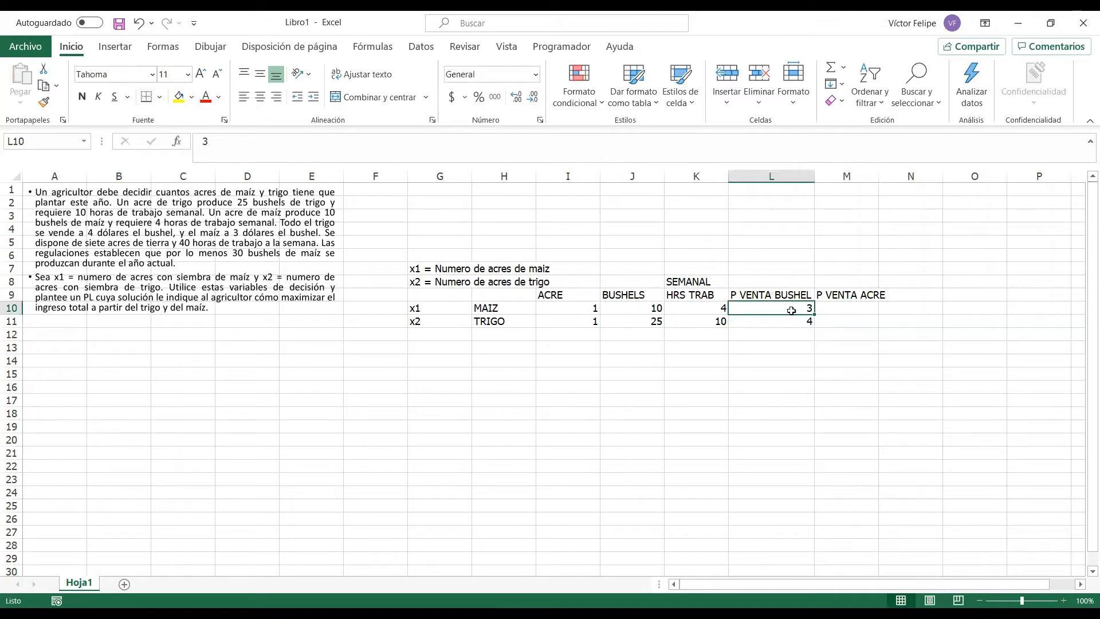
{"action": "left_click", "coordinate": [819, 307]}
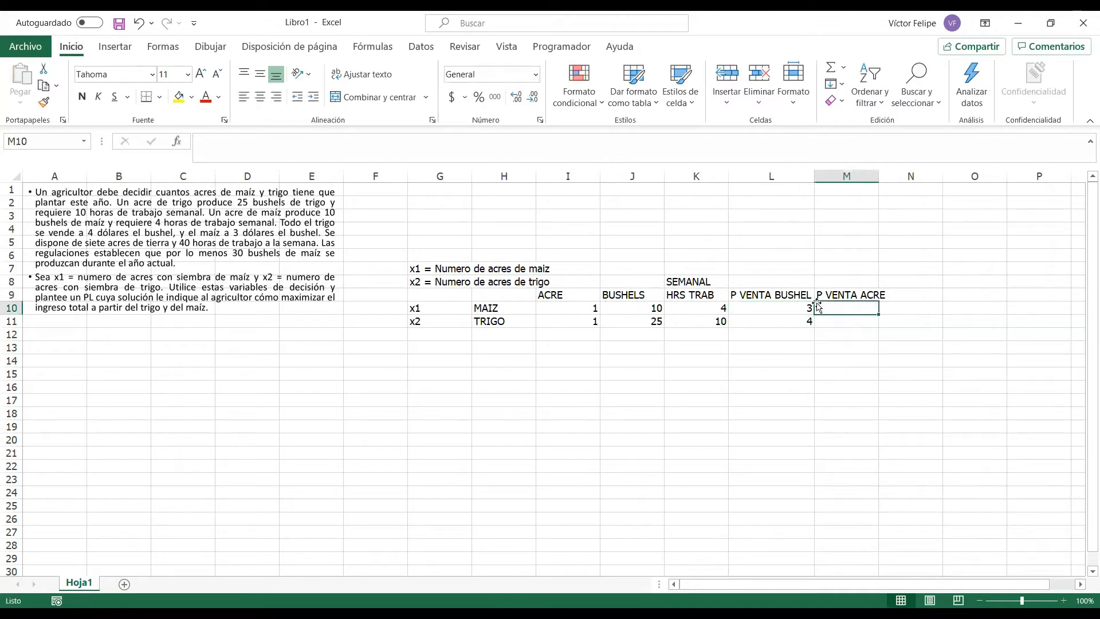
{"action": "type", "text": "="}
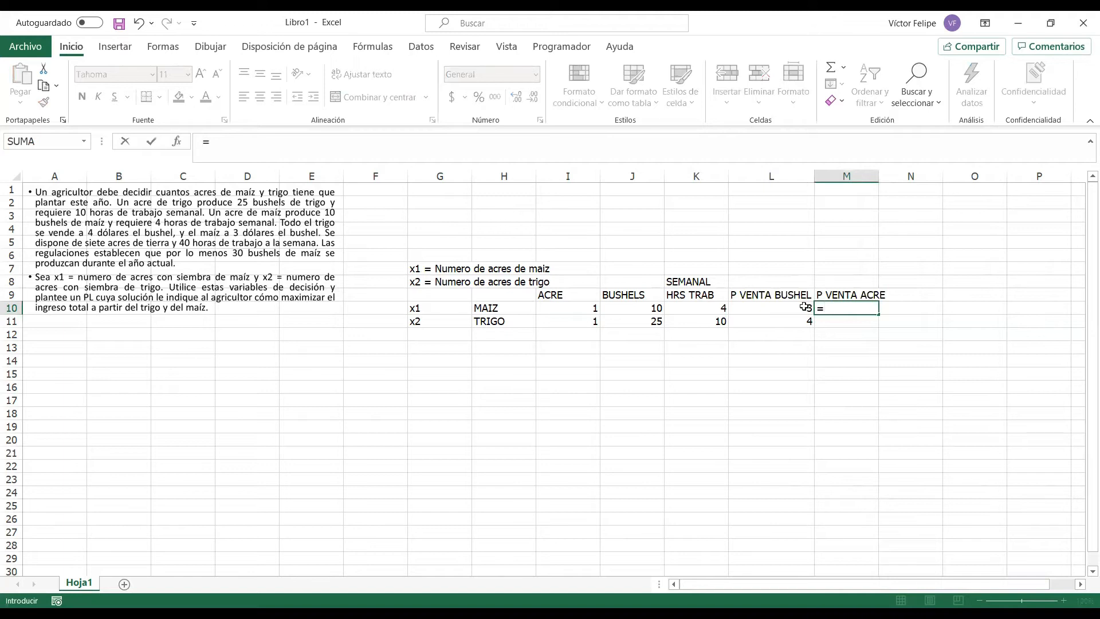
{"action": "left_click", "coordinate": [805, 307]}
{"action": "type", "text": "*"}
{"action": "left_click", "coordinate": [613, 317]}
{"action": "left_click", "coordinate": [620, 309]}
{"action": "key", "text": "Return"}
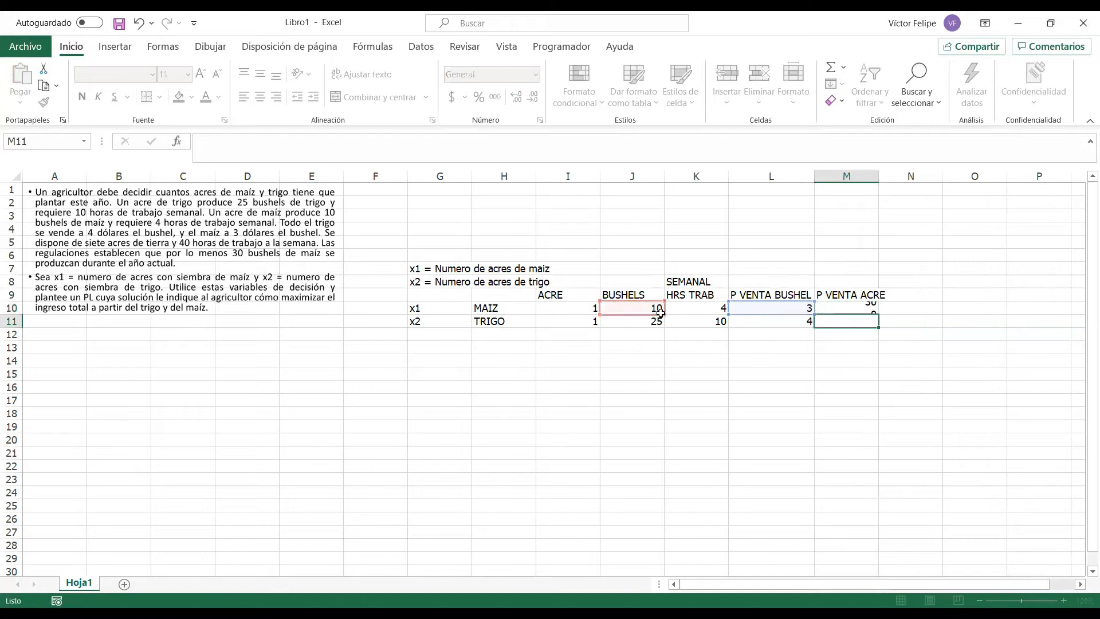
{"action": "left_click", "coordinate": [868, 309]}
{"action": "left_click_drag", "start_coordinate": [877, 314], "coordinate": [876, 324]}
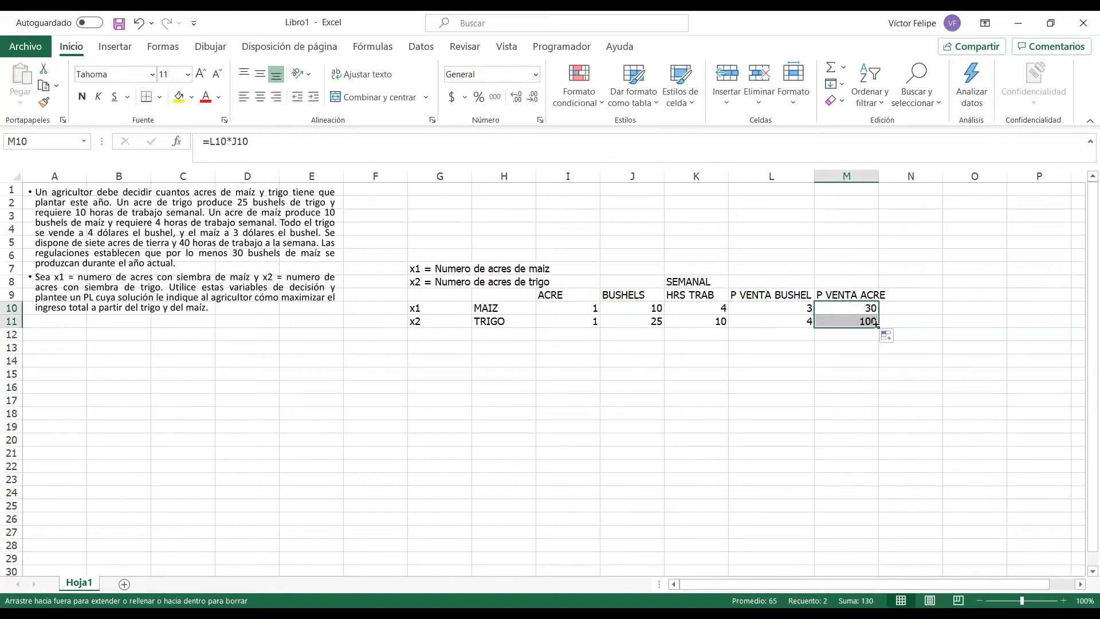
- Check the cell references of the TRIGO formula in M11, and autofit the width of column M
{"action": "left_click", "coordinate": [848, 318]}
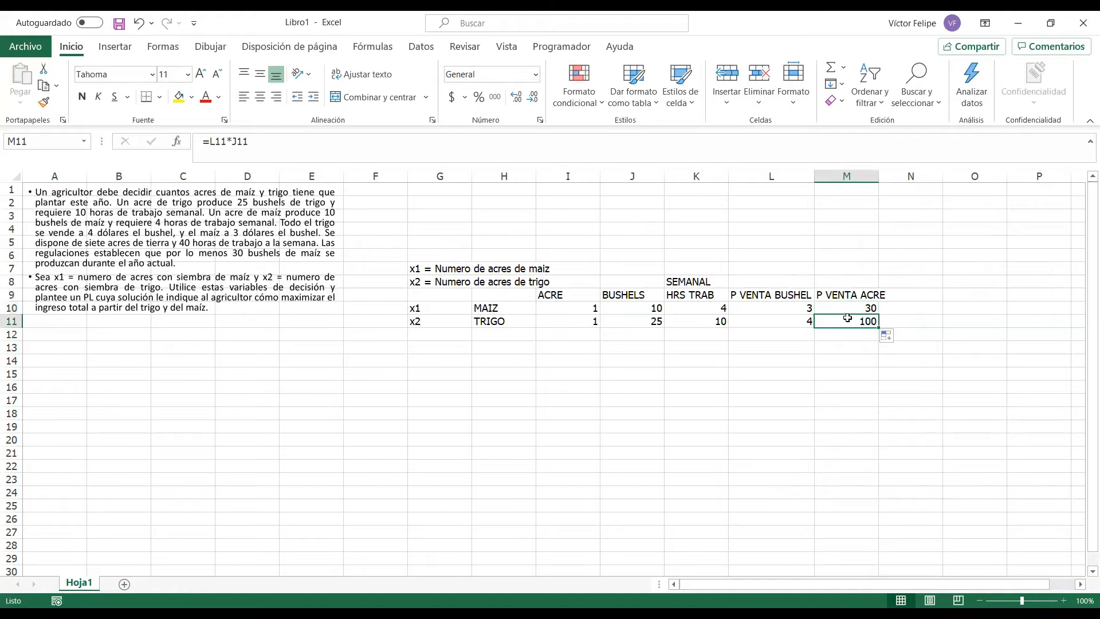
{"action": "double_click", "coordinate": [846, 318]}
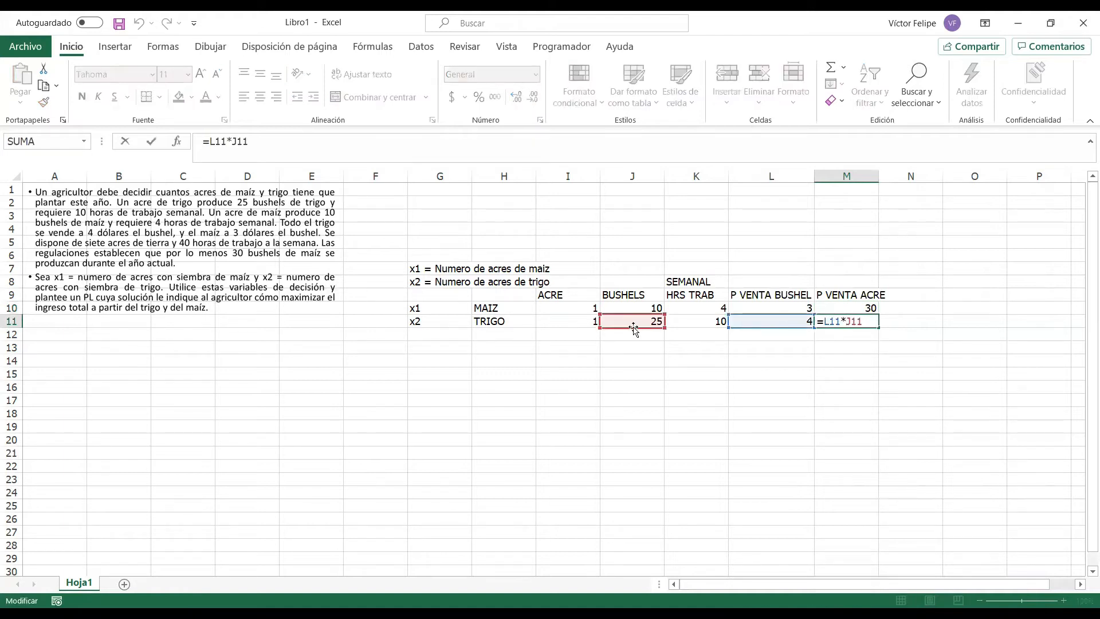
{"action": "key", "text": "Return"}
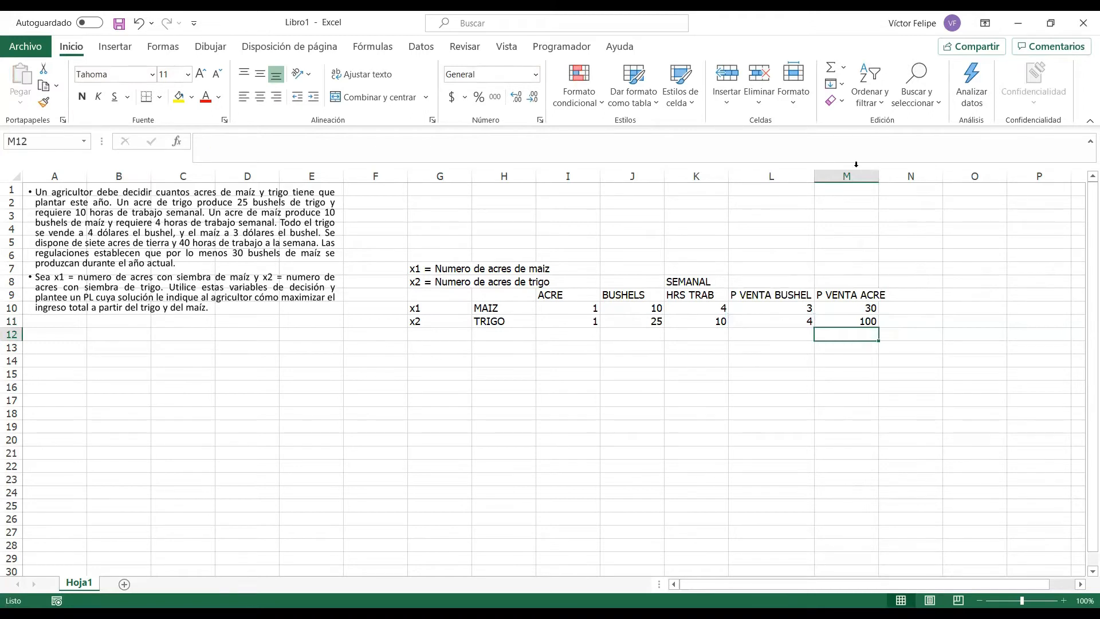
{"action": "double_click", "coordinate": [877, 176]}
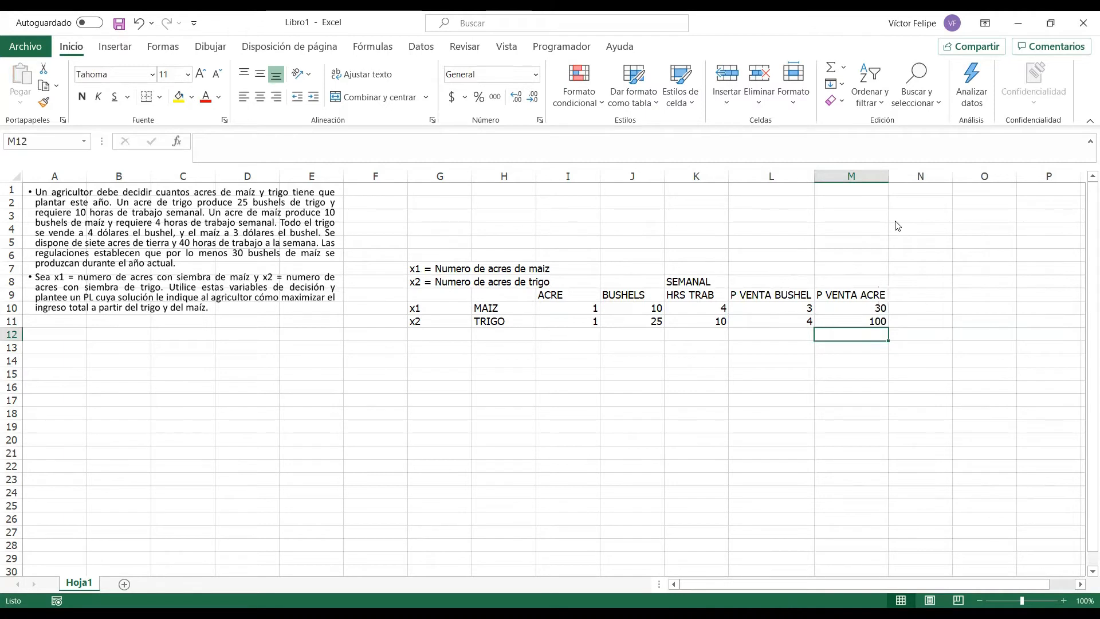
{"action": "key", "text": "alt+Tab"}
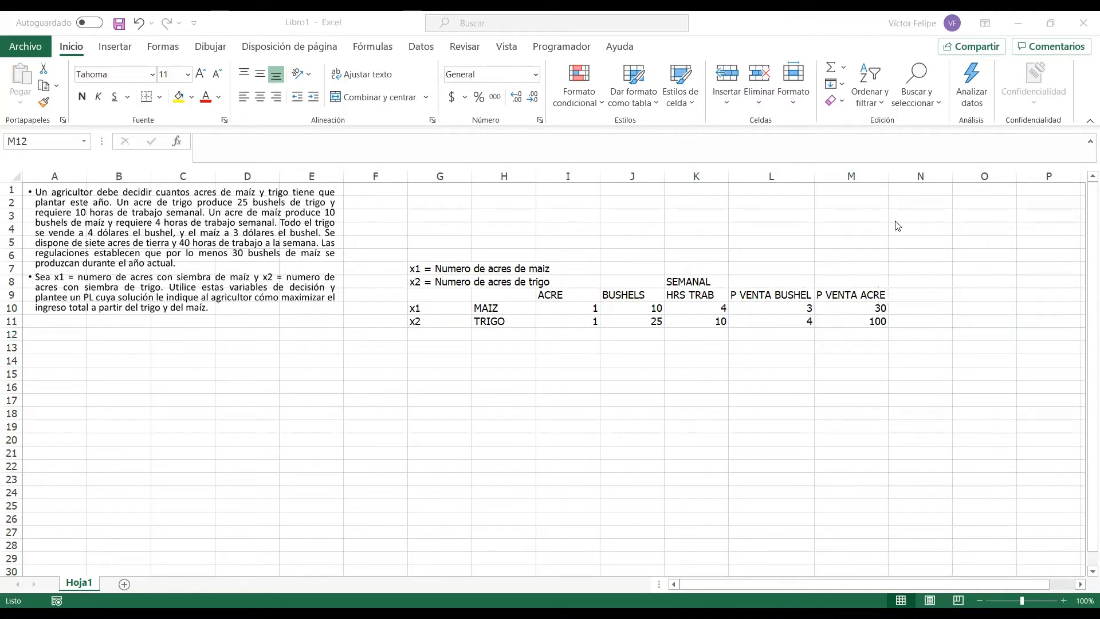
- Add the column header "VARIABLES" in cell N9
{"action": "left_click", "coordinate": [916, 293]}
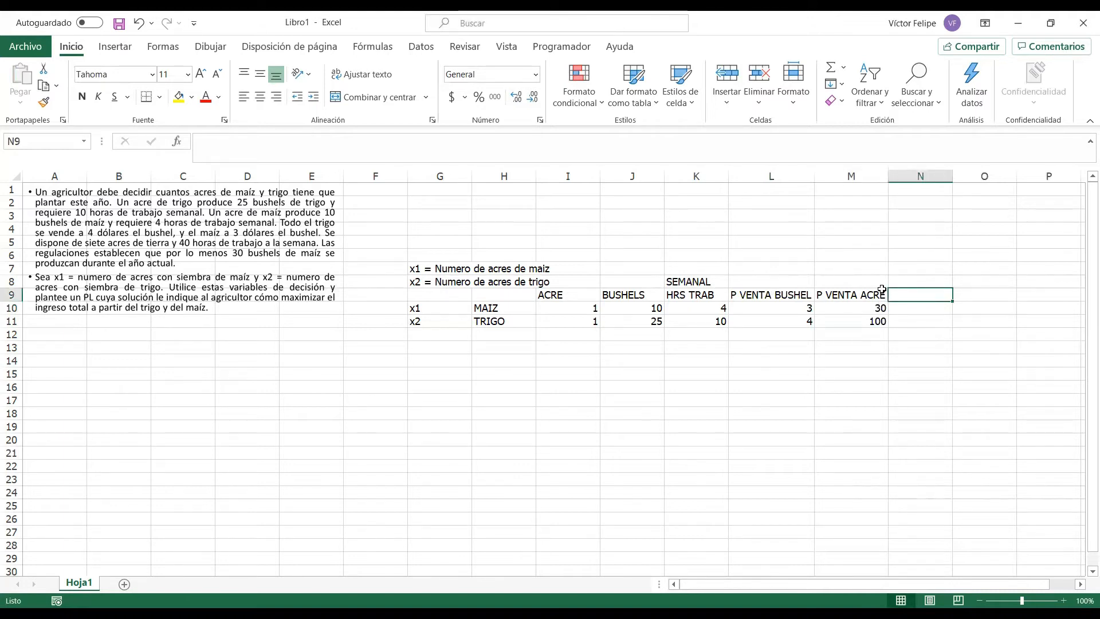
{"action": "type", "text": "VARIAVLE"}
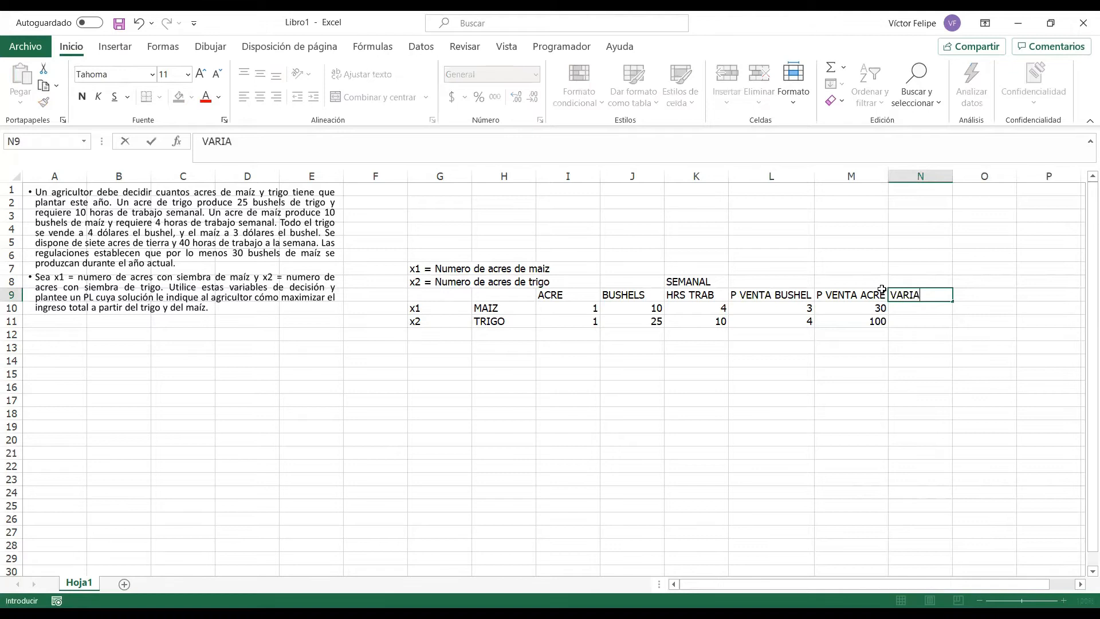
{"action": "key", "text": "BackSpace"}
{"action": "key", "text": "BackSpace"}
{"action": "key", "text": "BackSpace"}
{"action": "type", "text": "BLES"}
{"action": "key", "text": "Return"}
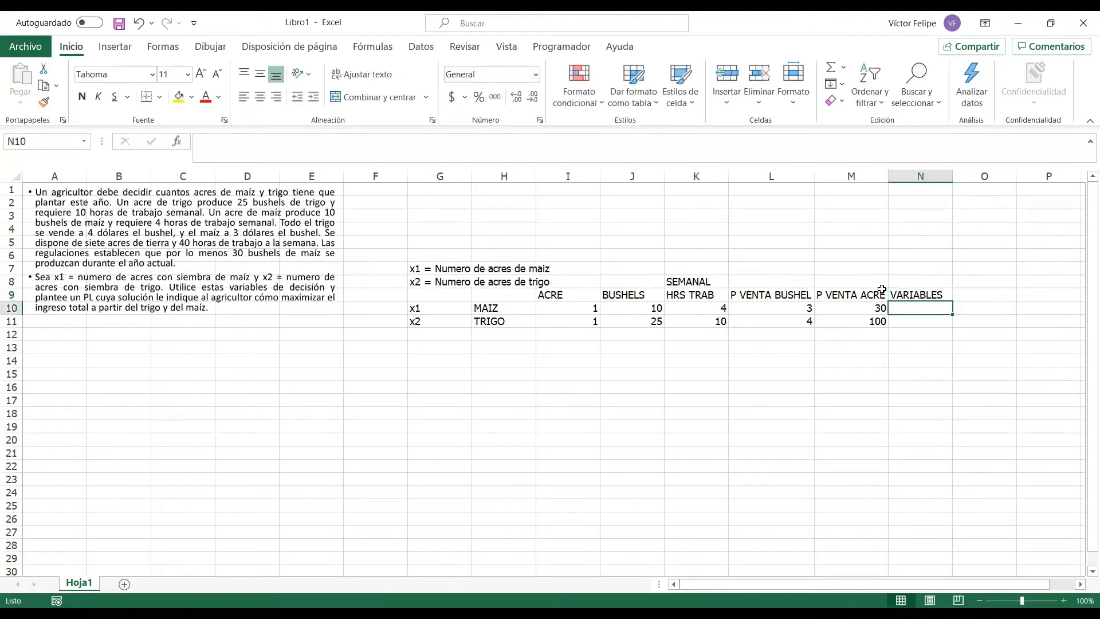
- Apply all borders to N9:N11 and fill the variable cells N10:N11 with yellow
{"action": "left_click_drag", "start_coordinate": [935, 296], "coordinate": [917, 322]}
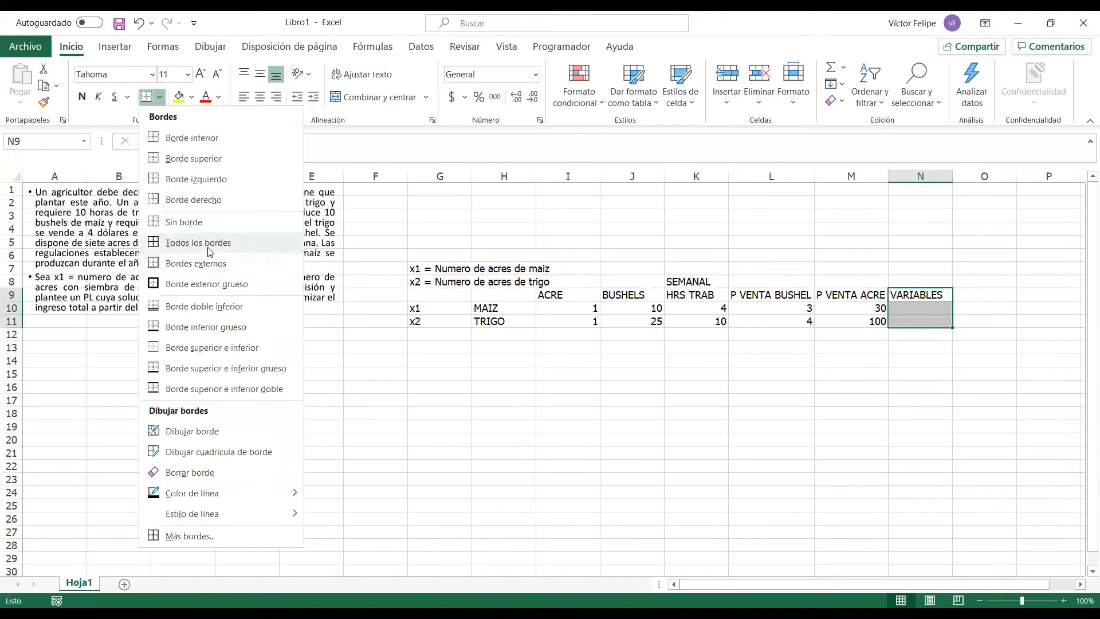
{"action": "left_click", "coordinate": [208, 248]}
{"action": "left_click", "coordinate": [937, 301]}
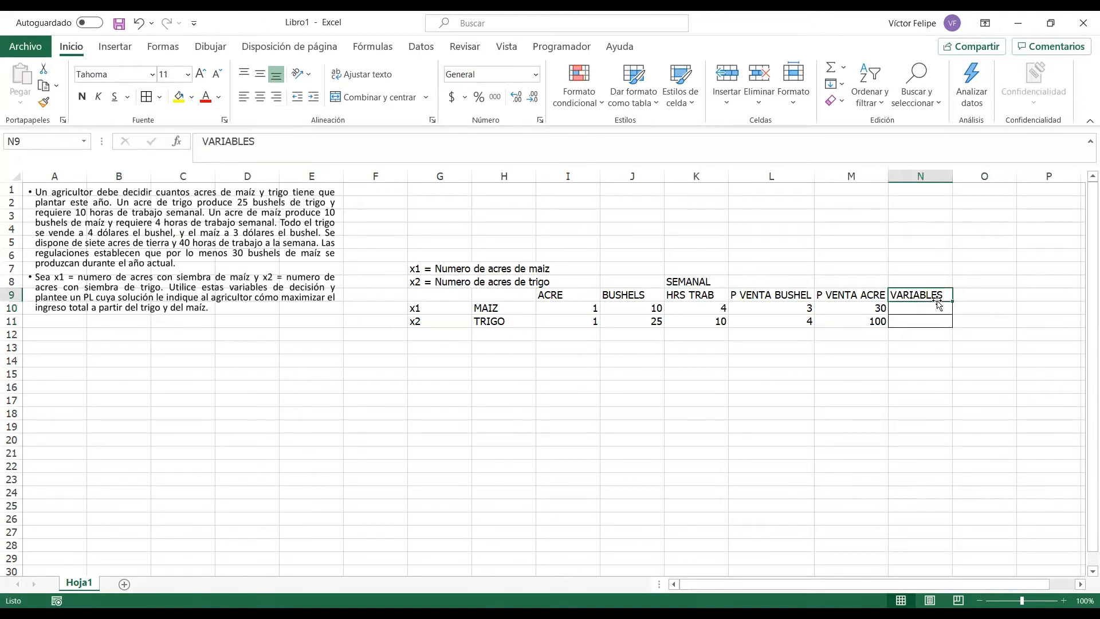
{"action": "left_click_drag", "start_coordinate": [941, 312], "coordinate": [932, 324]}
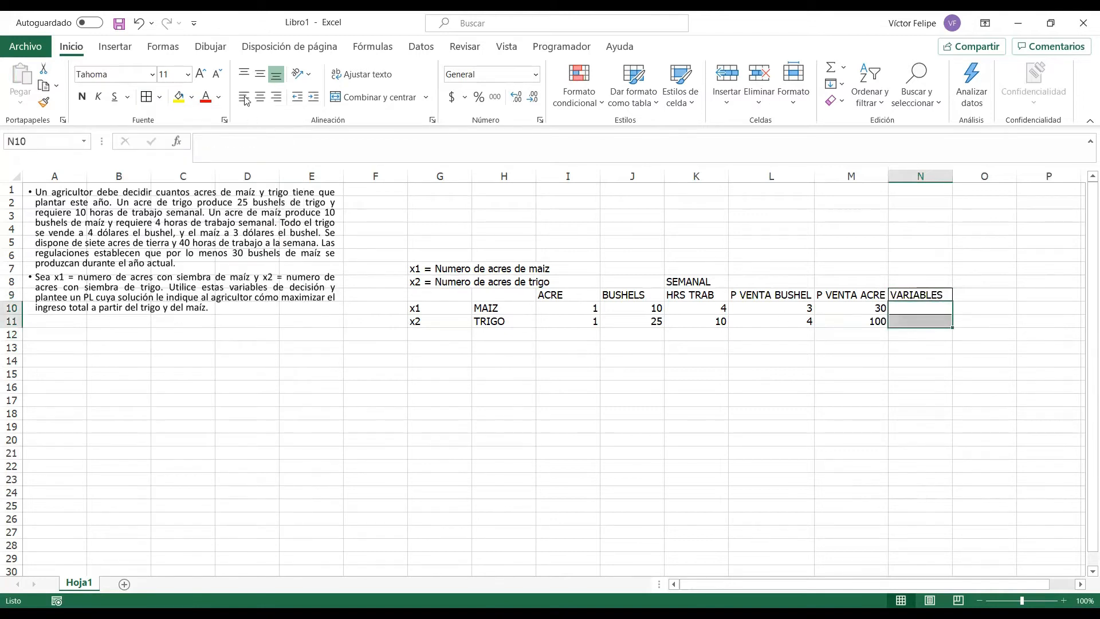
{"action": "left_click", "coordinate": [180, 96]}
{"action": "left_click", "coordinate": [762, 368]}
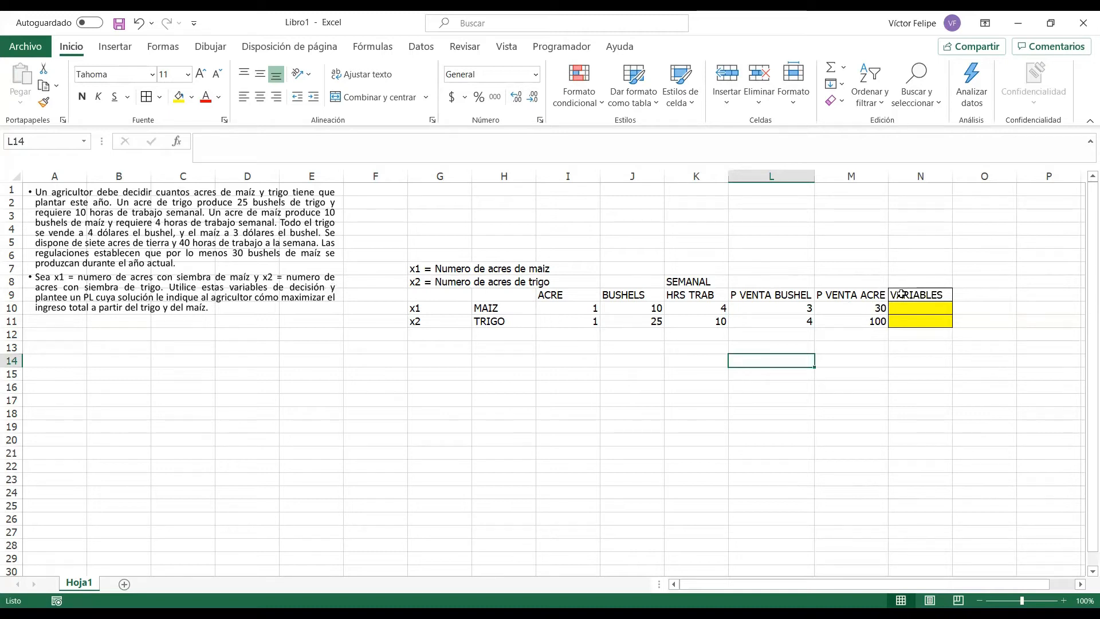
{"action": "left_click_drag", "start_coordinate": [920, 309], "coordinate": [921, 319]}
{"action": "left_click", "coordinate": [919, 309]}
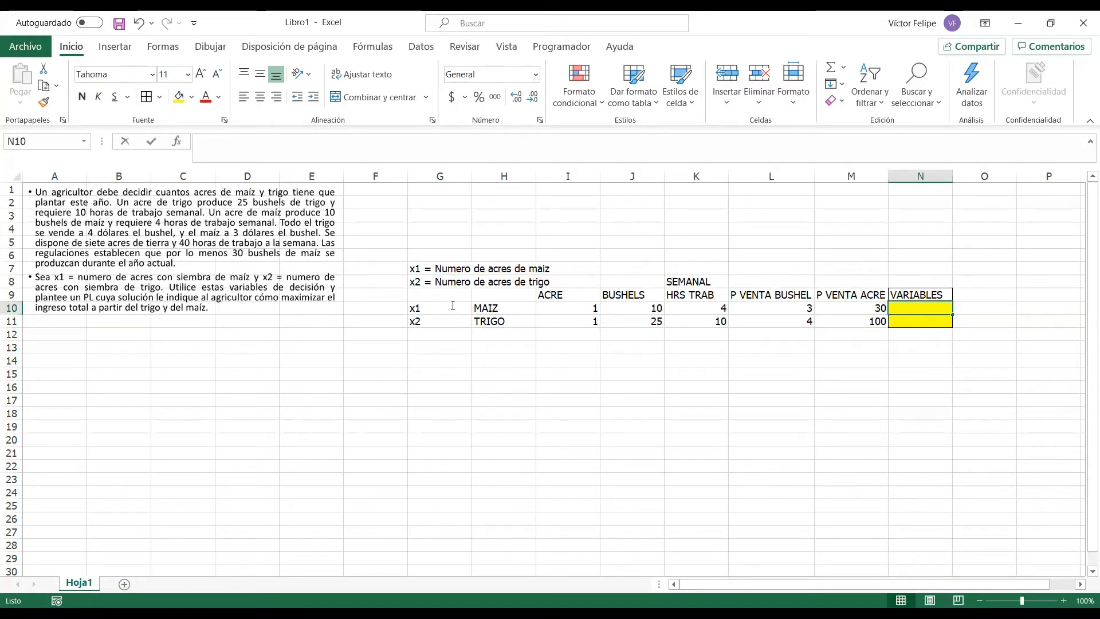
{"action": "left_click", "coordinate": [840, 367]}
{"action": "mouse_move", "coordinate": [932, 308]}
{"action": "left_mouse_down"}
{"action": "mouse_move", "coordinate": [375, 307]}
{"action": "mouse_move", "coordinate": [935, 325]}
{"action": "mouse_move", "coordinate": [915, 322]}
{"action": "left_mouse_up"}
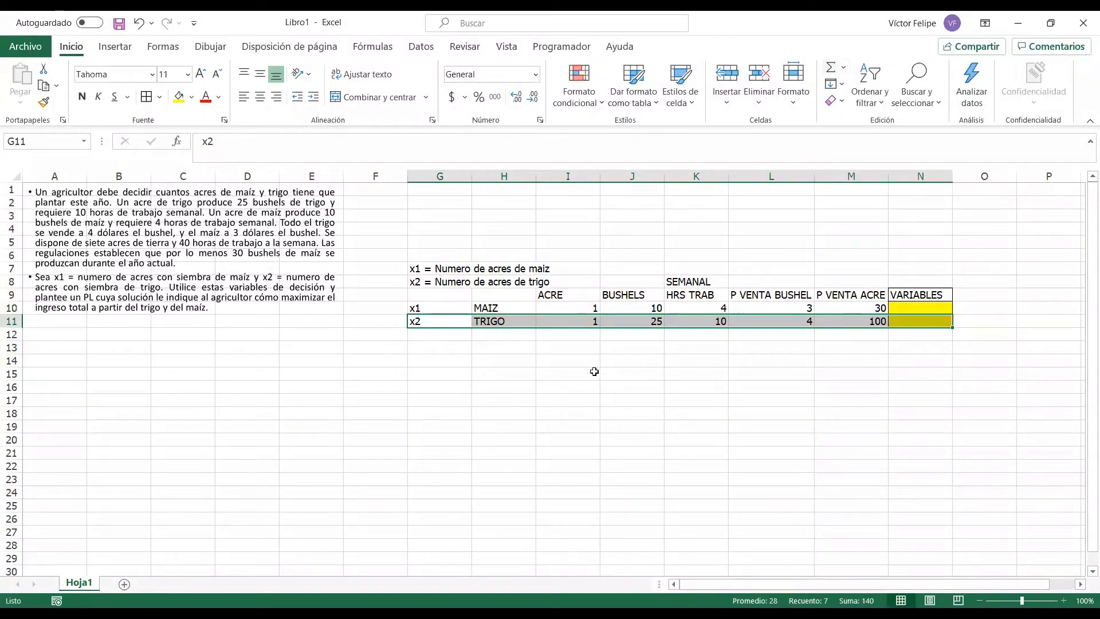
- Label the objective function by entering "MAX Z" in cell I13
{"action": "left_click", "coordinate": [550, 348]}
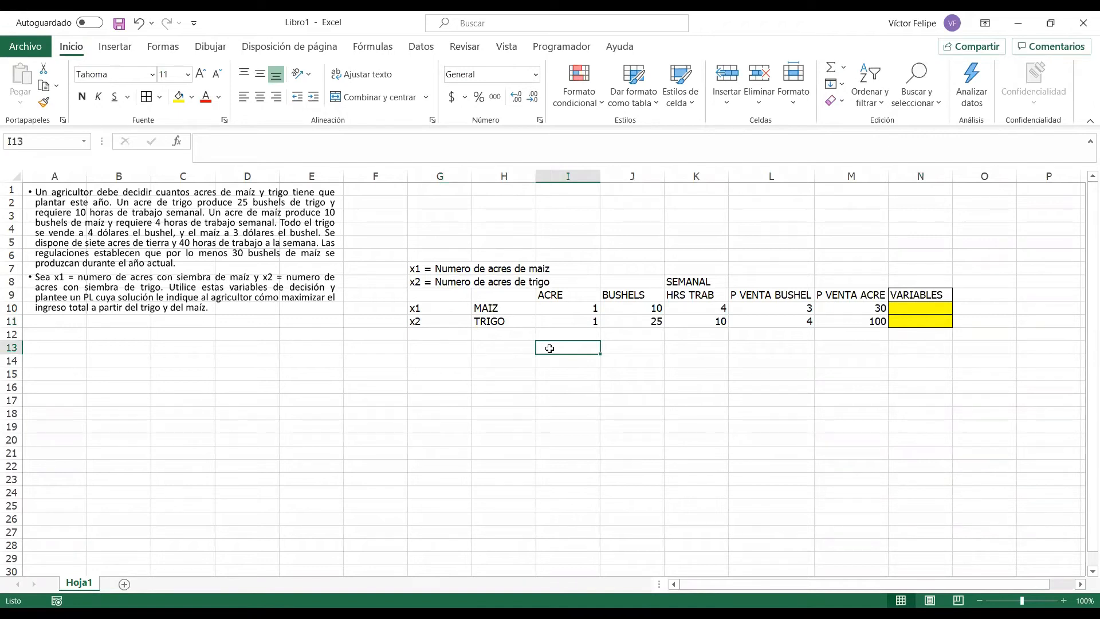
{"action": "type", "text": "MA"}
{"action": "key", "text": "BackSpace"}
{"action": "key", "text": "BackSpace"}
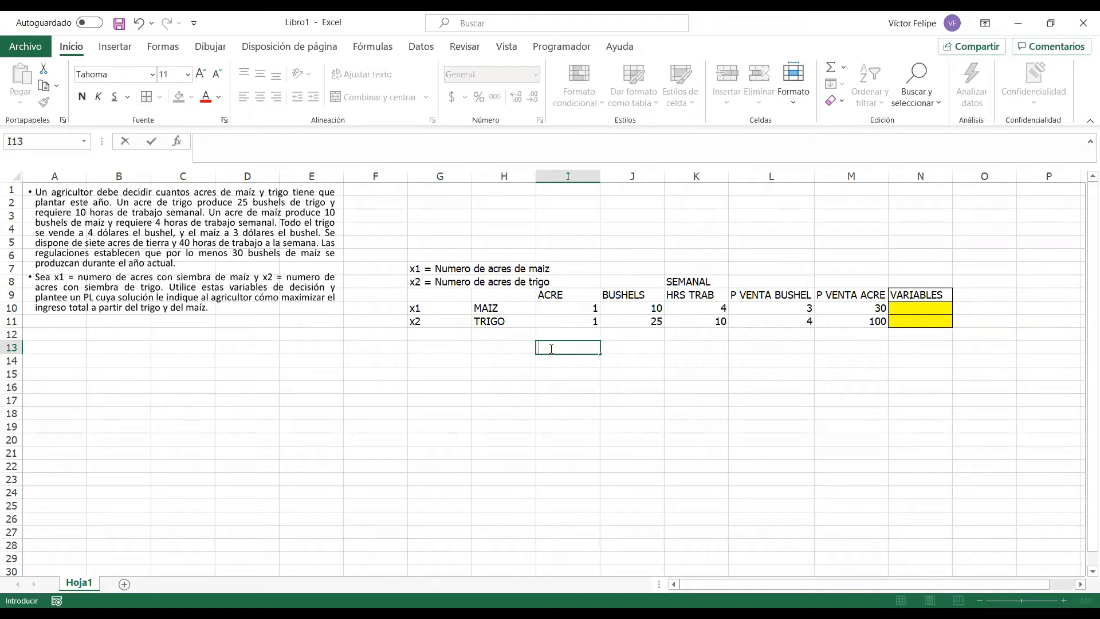
{"action": "type", "text": "MAX Z"}
{"action": "key", "text": "Tab"}
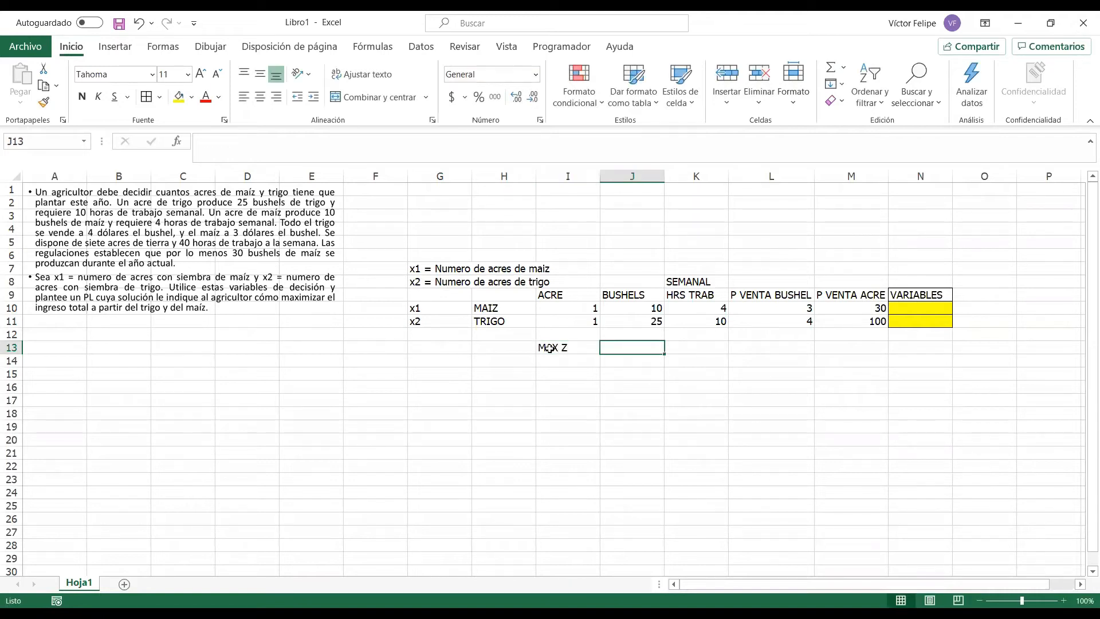
{"action": "type", "text": "="}
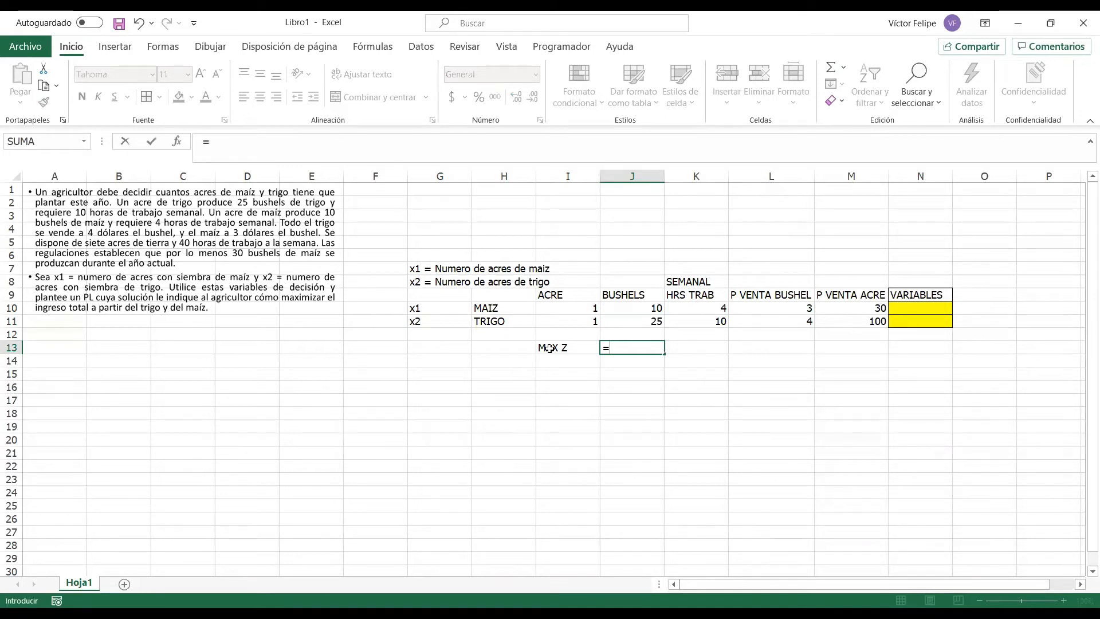
{"action": "key", "text": "Escape"}
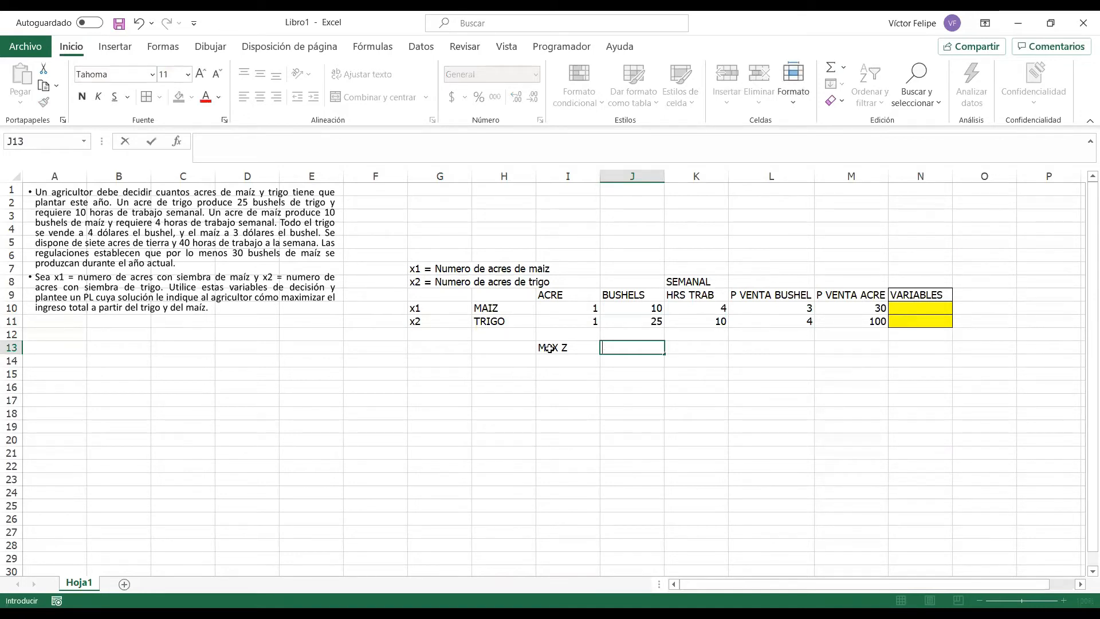
{"action": "left_click", "coordinate": [658, 504]}
{"action": "left_click_drag", "start_coordinate": [781, 305], "coordinate": [858, 326]}
{"action": "left_click_drag", "start_coordinate": [771, 294], "coordinate": [776, 320]}
{"action": "left_click_drag", "start_coordinate": [434, 269], "coordinate": [552, 286]}
- Enter the objective function =SUMAPRODUCTO(N10:N11;M10:M11) in cell J13
{"action": "left_click", "coordinate": [625, 349]}
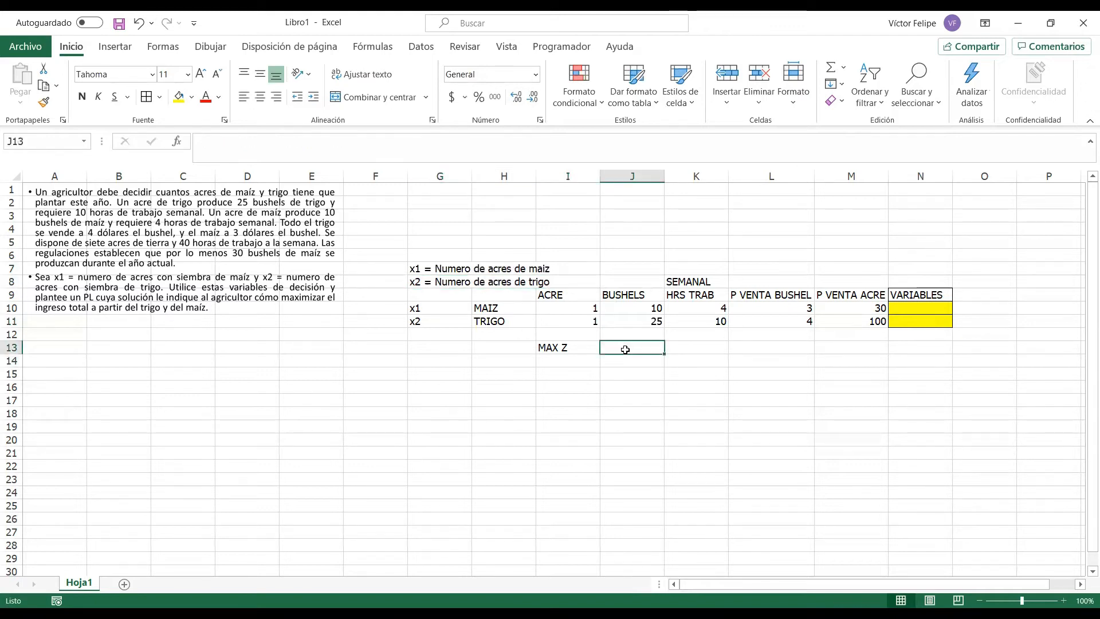
{"action": "type", "text": "=S"}
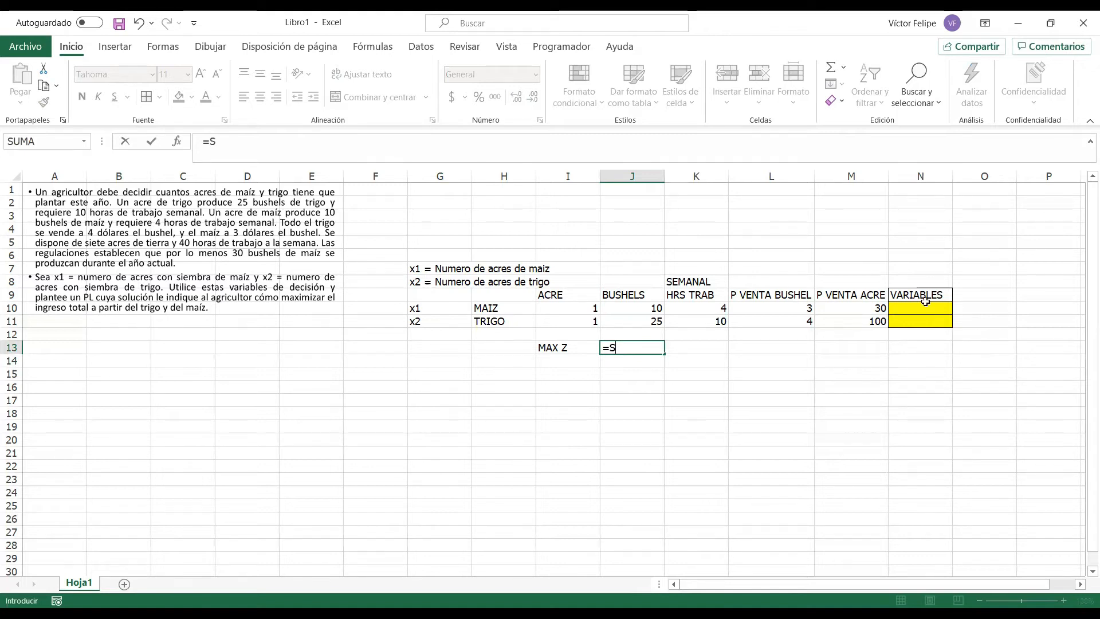
{"action": "type", "text": "UMAPRODUCTO("}
{"action": "left_click_drag", "start_coordinate": [914, 310], "coordinate": [911, 322]}
{"action": "type", "text": ";"}
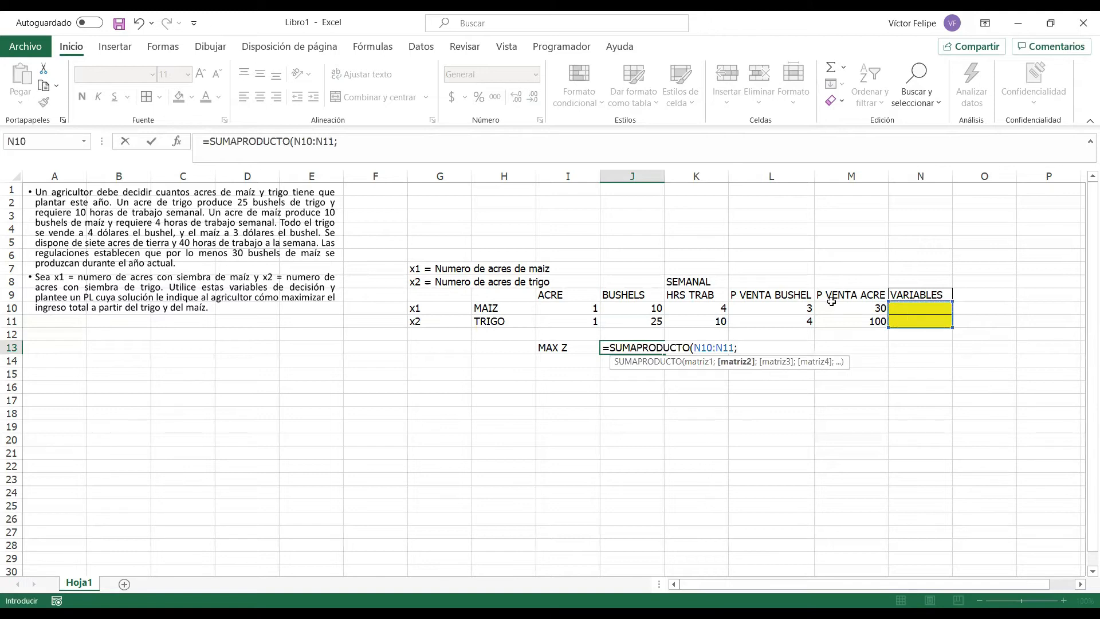
{"action": "left_click_drag", "start_coordinate": [829, 312], "coordinate": [836, 330]}
{"action": "type", "text": ")"}
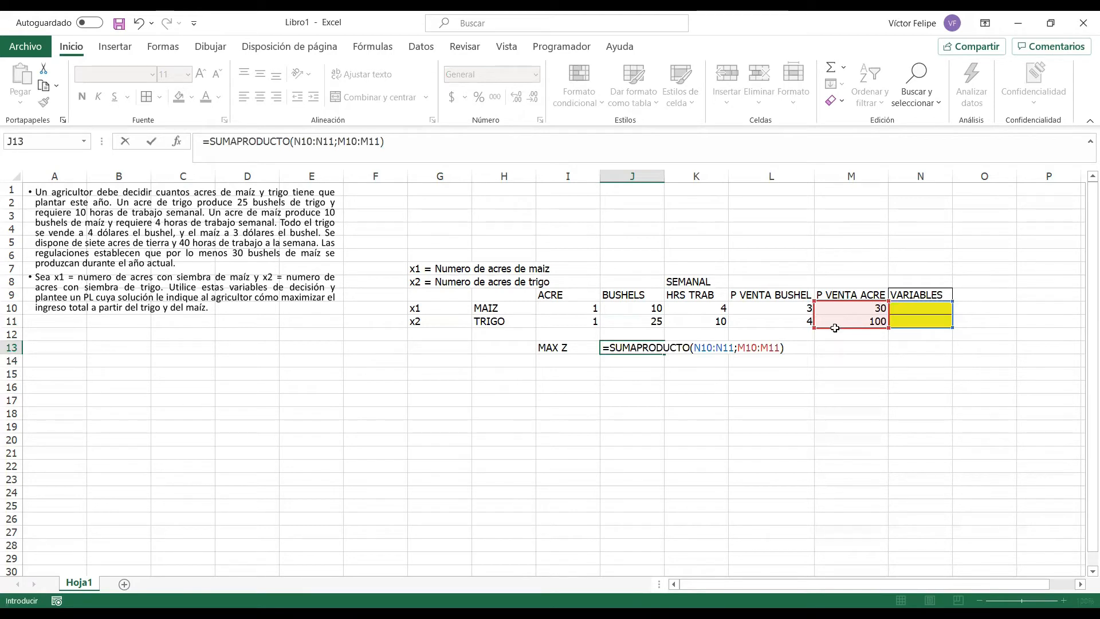
{"action": "key", "text": "Return"}
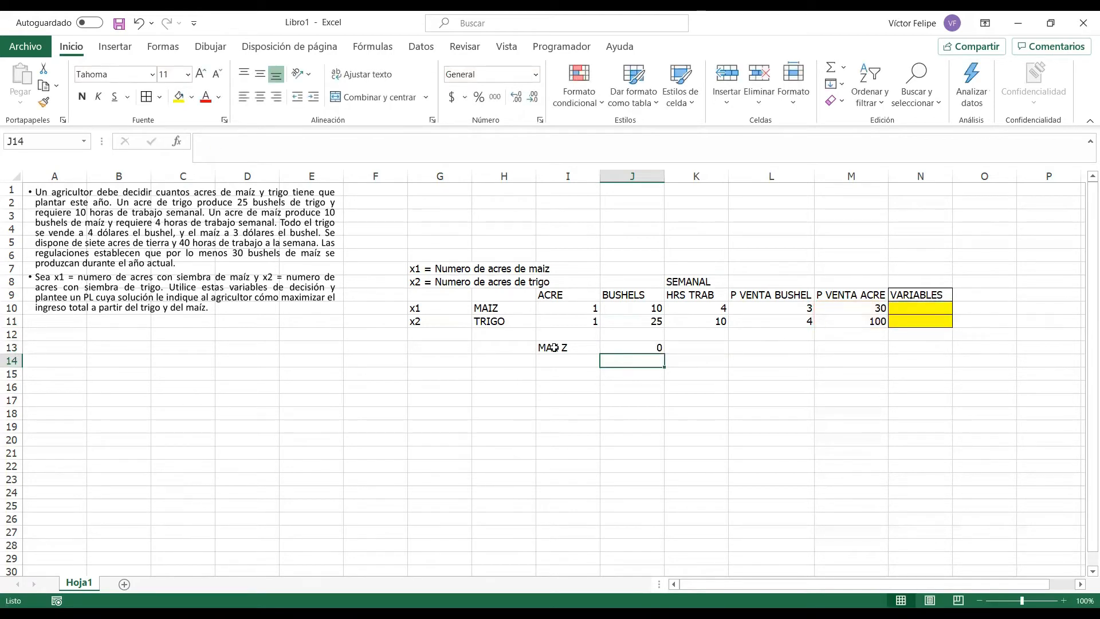
- Apply all borders and a yellow fill to the objective function cells I13:J13
{"action": "left_click_drag", "start_coordinate": [553, 348], "coordinate": [659, 348]}
{"action": "left_click", "coordinate": [145, 98]}
{"action": "left_click", "coordinate": [179, 98]}
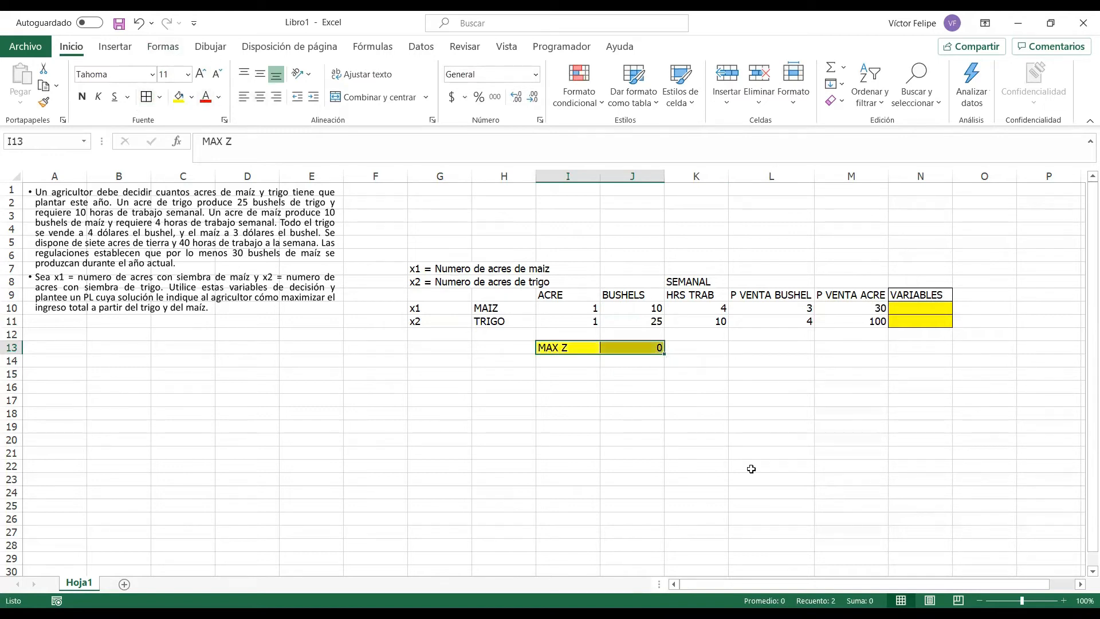
{"action": "left_click", "coordinate": [752, 469]}
- Add borders to the header row I9:N9 and to the maize and wheat data rows G10:N11
{"action": "left_click_drag", "start_coordinate": [907, 297], "coordinate": [548, 296]}
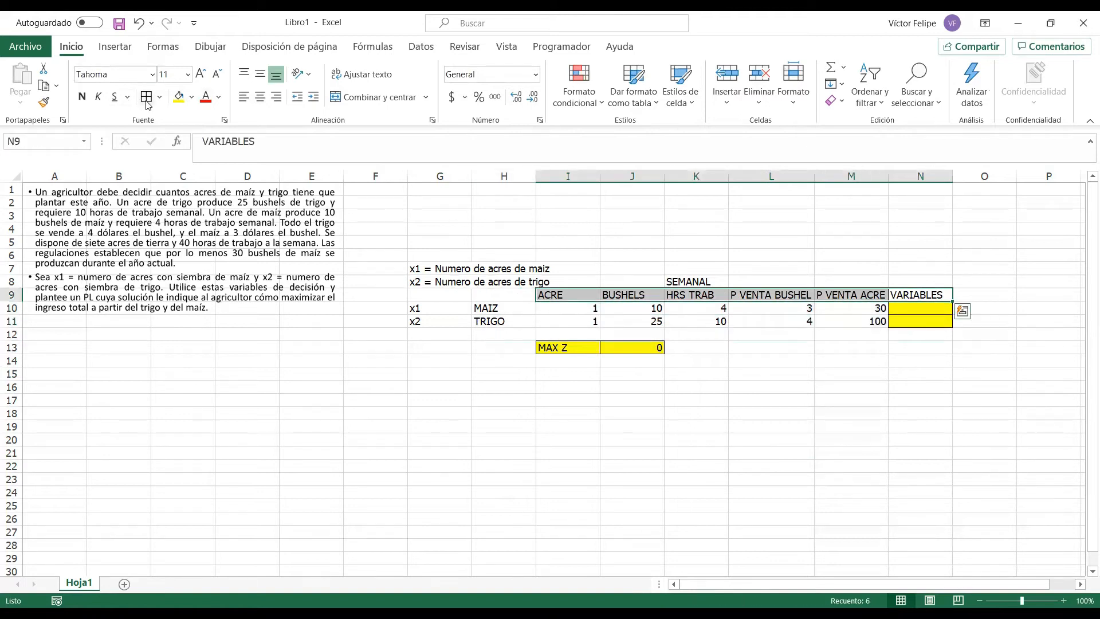
{"action": "left_click", "coordinate": [203, 263]}
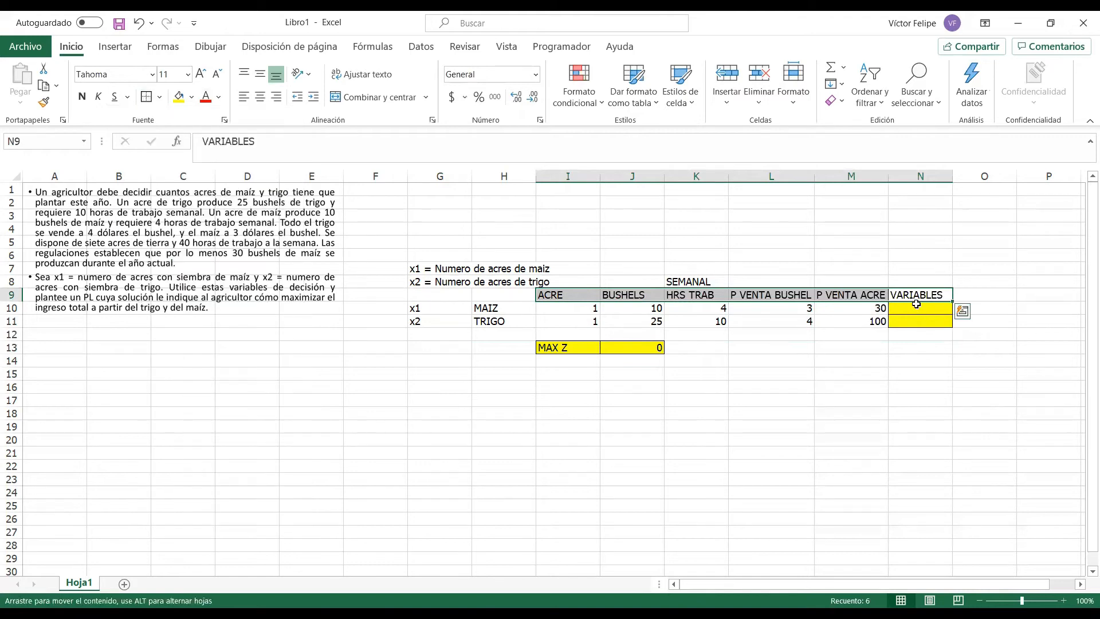
{"action": "mouse_move", "coordinate": [917, 308]}
{"action": "left_mouse_down"}
{"action": "mouse_move", "coordinate": [432, 307]}
{"action": "mouse_move", "coordinate": [920, 322]}
{"action": "left_mouse_up"}
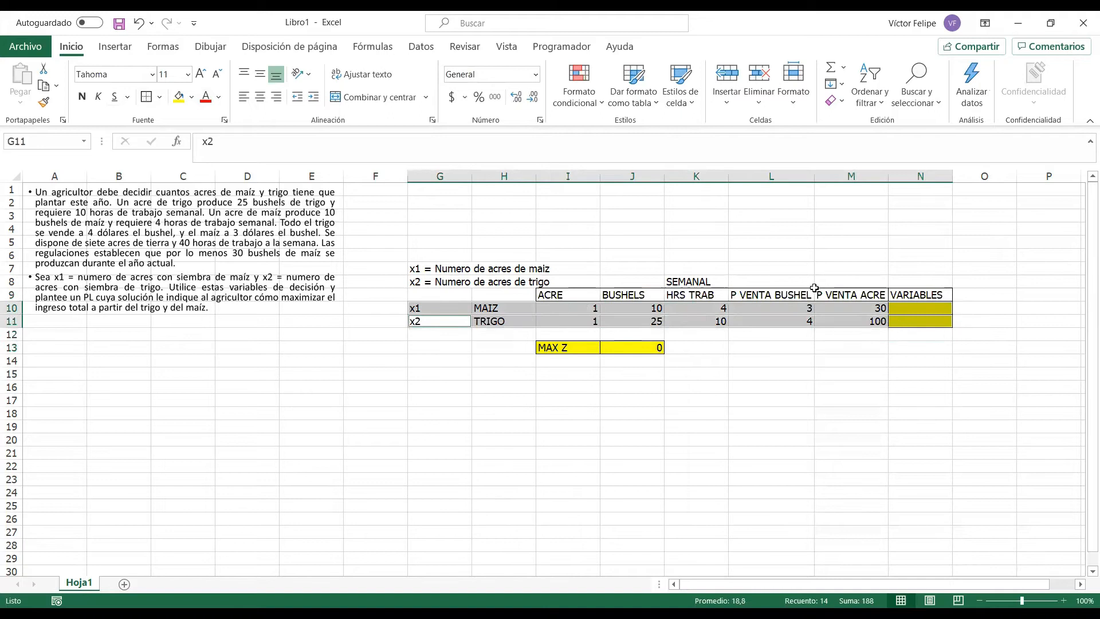
{"action": "left_click", "coordinate": [143, 97]}
{"action": "left_click", "coordinate": [566, 425]}
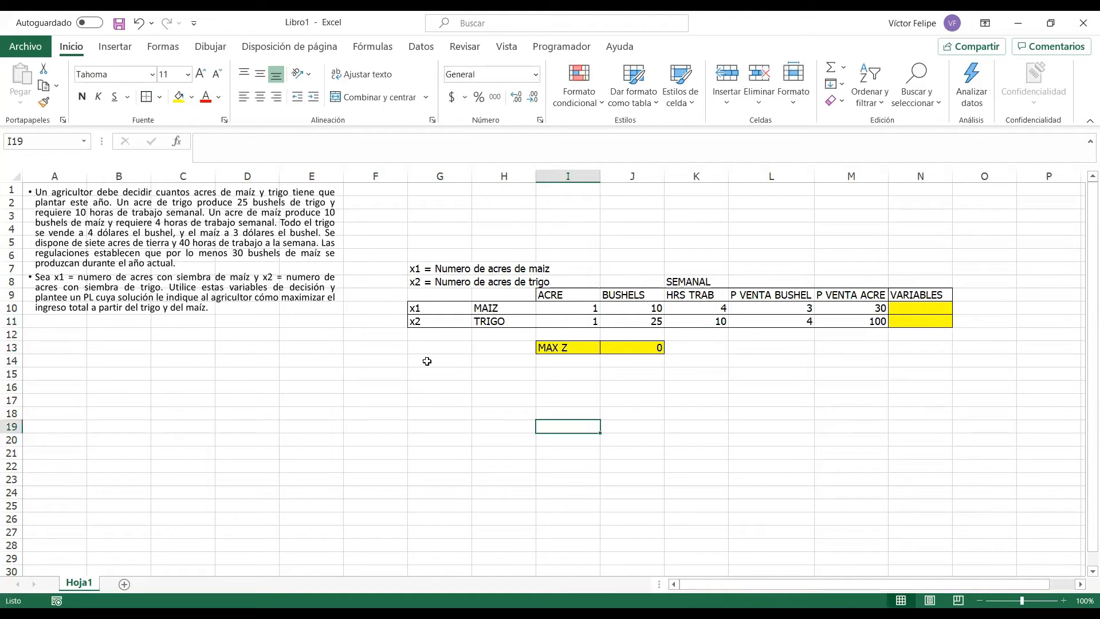
- Enter "SE DISPONE DE", 7 and "ACRES DE TIERRA" in G15:I15, and autofit column G
{"action": "left_click", "coordinate": [434, 379]}
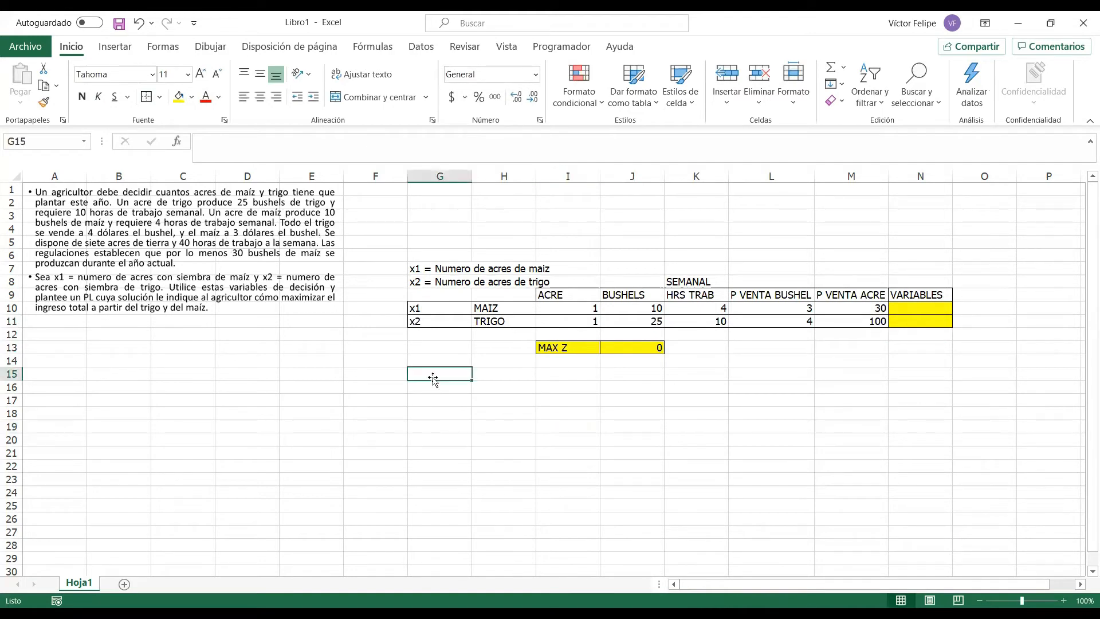
{"action": "type", "text": "SE dispo"}
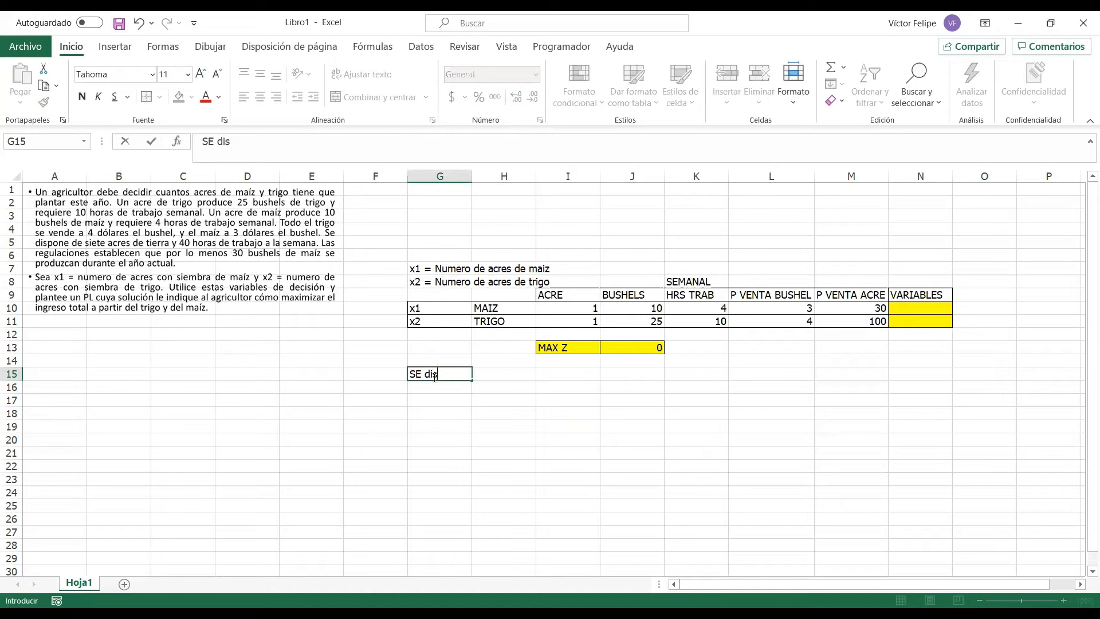
{"action": "key", "text": "BackSpace"}
{"action": "key", "text": "BackSpace"}
{"action": "key", "text": "BackSpace"}
{"action": "key", "text": "BackSpace"}
{"action": "key", "text": "BackSpace"}
{"action": "type", "text": "DISPONE DE"}
{"action": "key", "text": "Tab"}
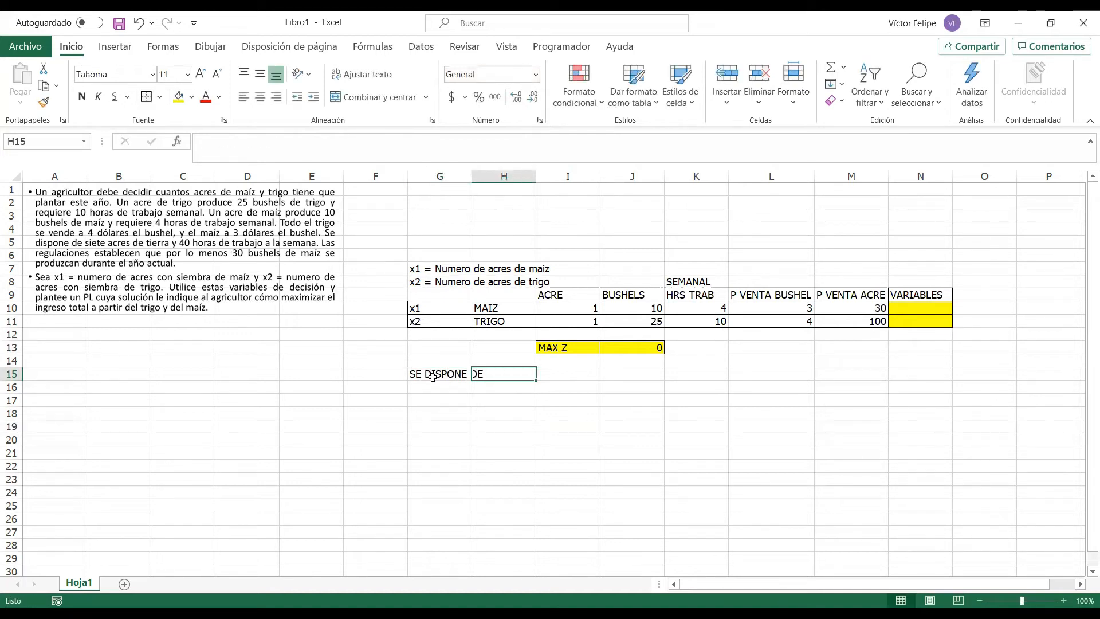
{"action": "type", "text": "7"}
{"action": "key", "text": "Tab"}
{"action": "type", "text": "ACRE"}
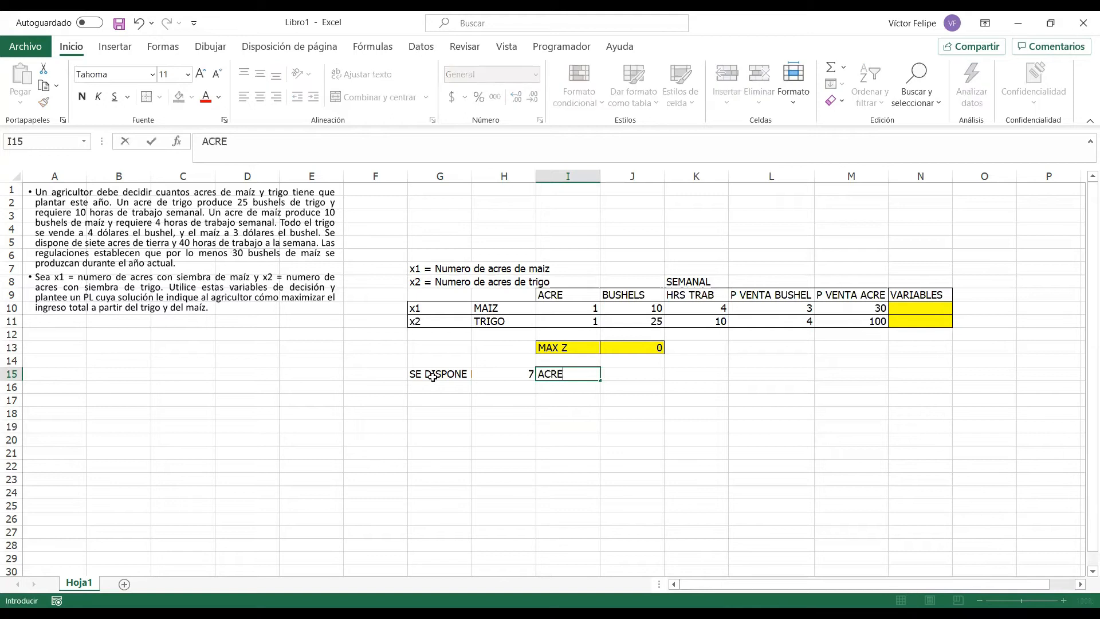
{"action": "type", "text": "S DE TIERRA"}
{"action": "key", "text": "Return"}
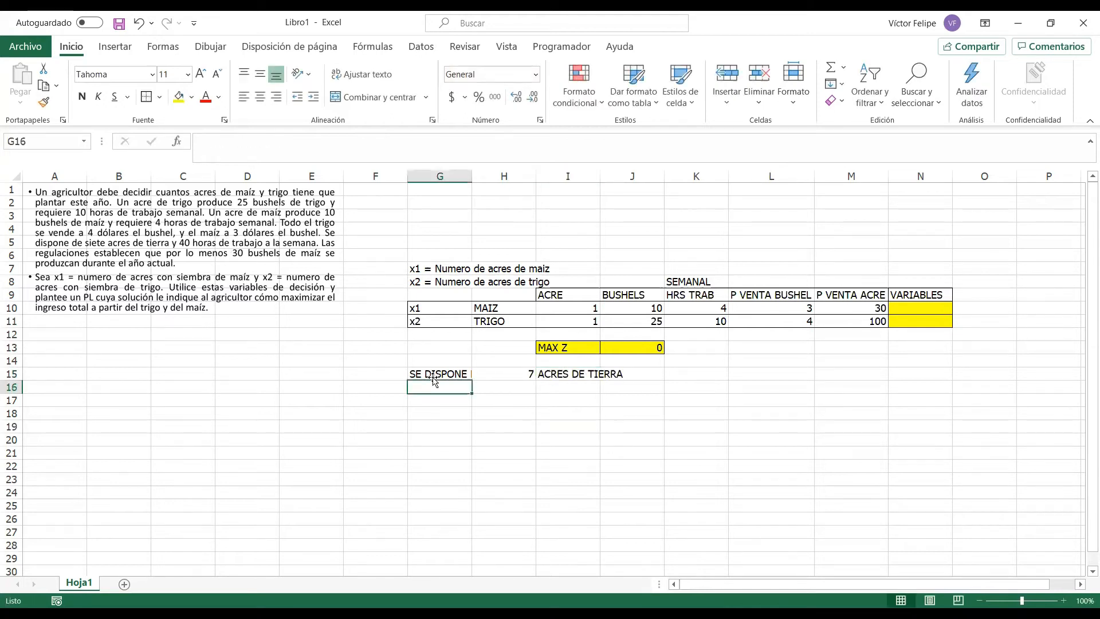
{"action": "double_click", "coordinate": [472, 176]}
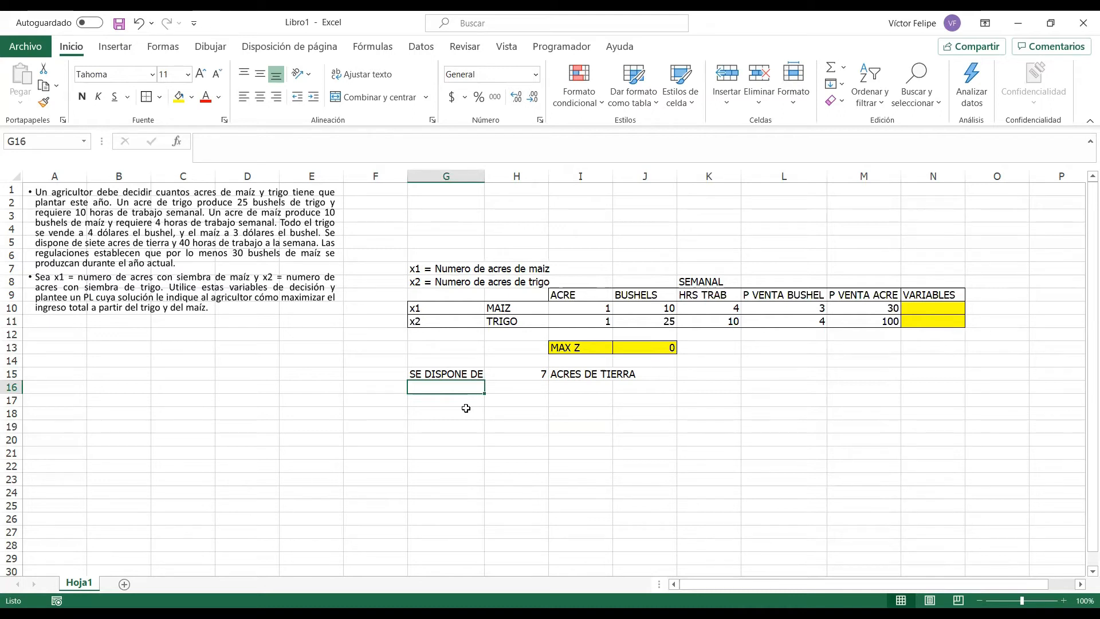
- Enter the labor constraint in G16:I16 as "SE DISPONE DE", 40 and "HORAS DE TRABAJO SEMANAL"
{"action": "type", "text": "SE DISPONE DE"}
{"action": "key", "text": "Tab"}
{"action": "type", "text": "40"}
{"action": "key", "text": "Tab"}
{"action": "type", "text": "HORAS DE TRABAJO "}
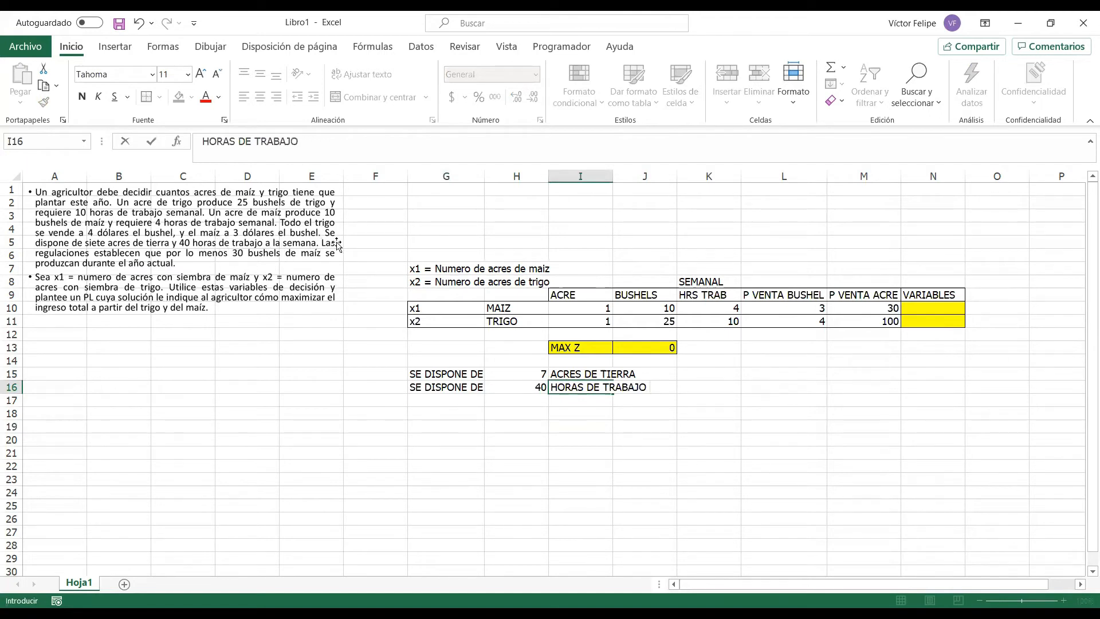
{"action": "type", "text": "SEMANAL"}
{"action": "left_click", "coordinate": [401, 468]}
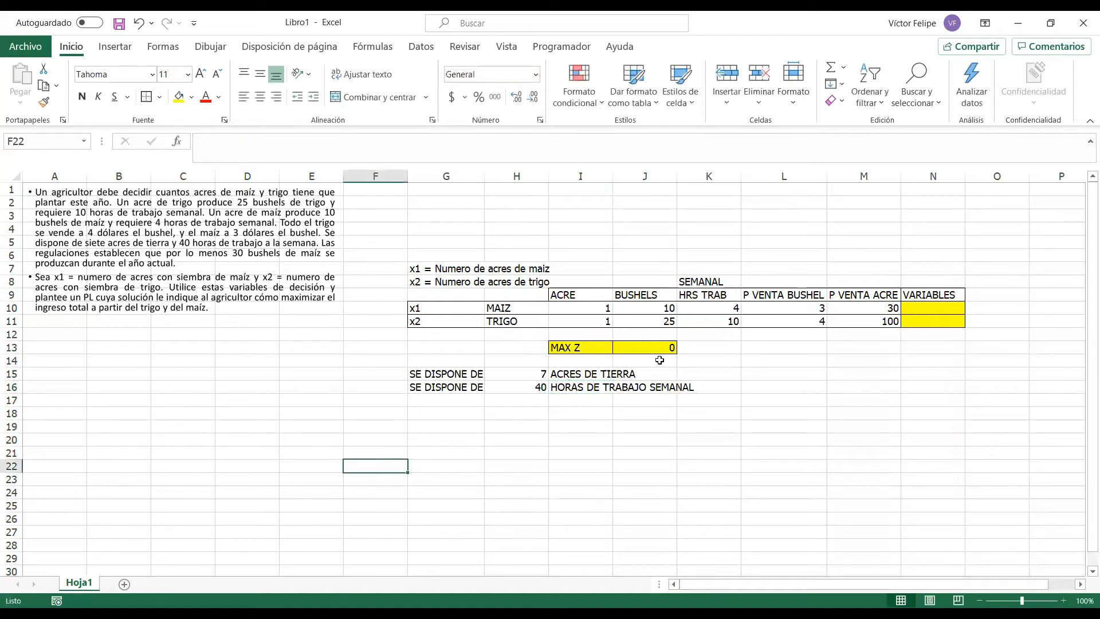
{"action": "left_click_drag", "start_coordinate": [701, 282], "coordinate": [711, 323]}
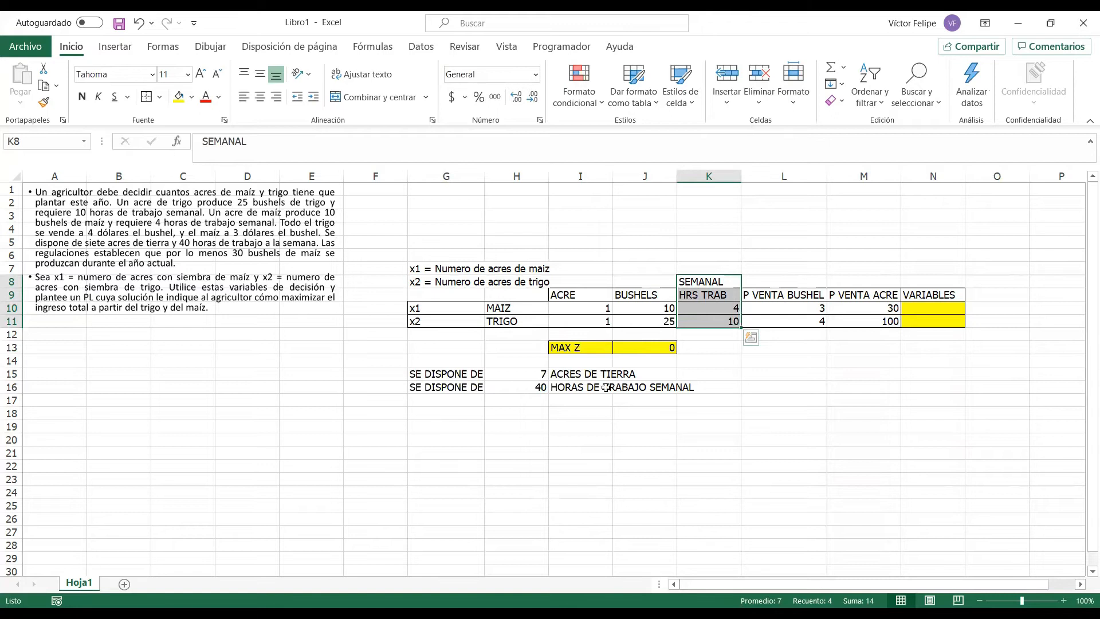
{"action": "left_click", "coordinate": [551, 389]}
{"action": "left_click", "coordinate": [518, 389]}
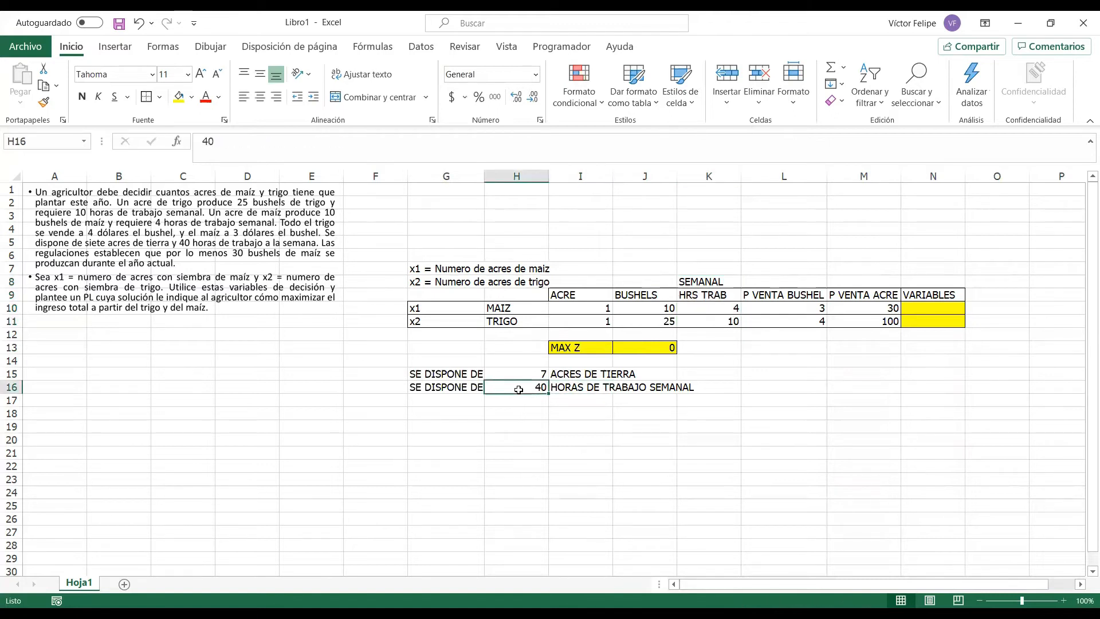
{"action": "left_click_drag", "start_coordinate": [708, 282], "coordinate": [710, 318]}
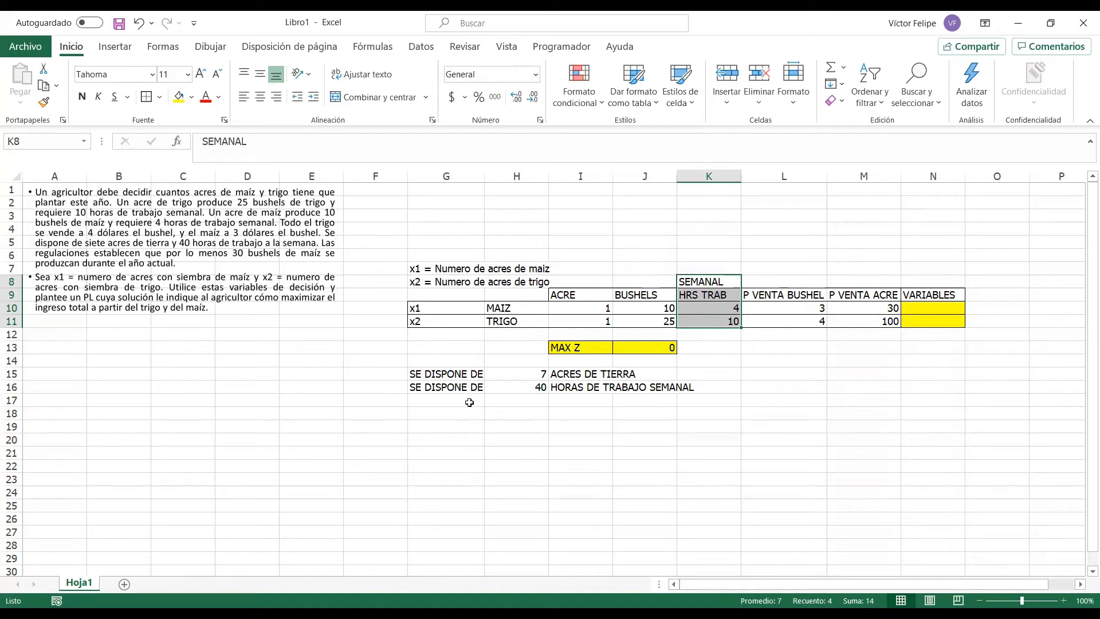
- Enter the minimum production constraint label "SE DEBEN PRODUCIR AL MENOS" in G17 and the value 30 in I17
{"action": "left_click", "coordinate": [467, 400]}
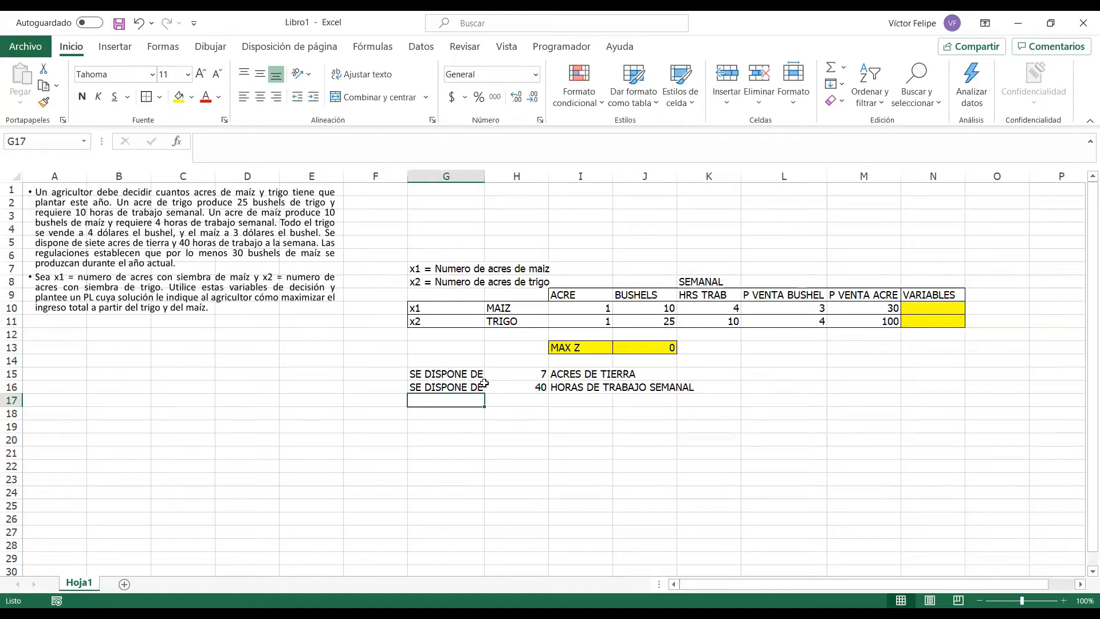
{"action": "type", "text": "SE DEB"}
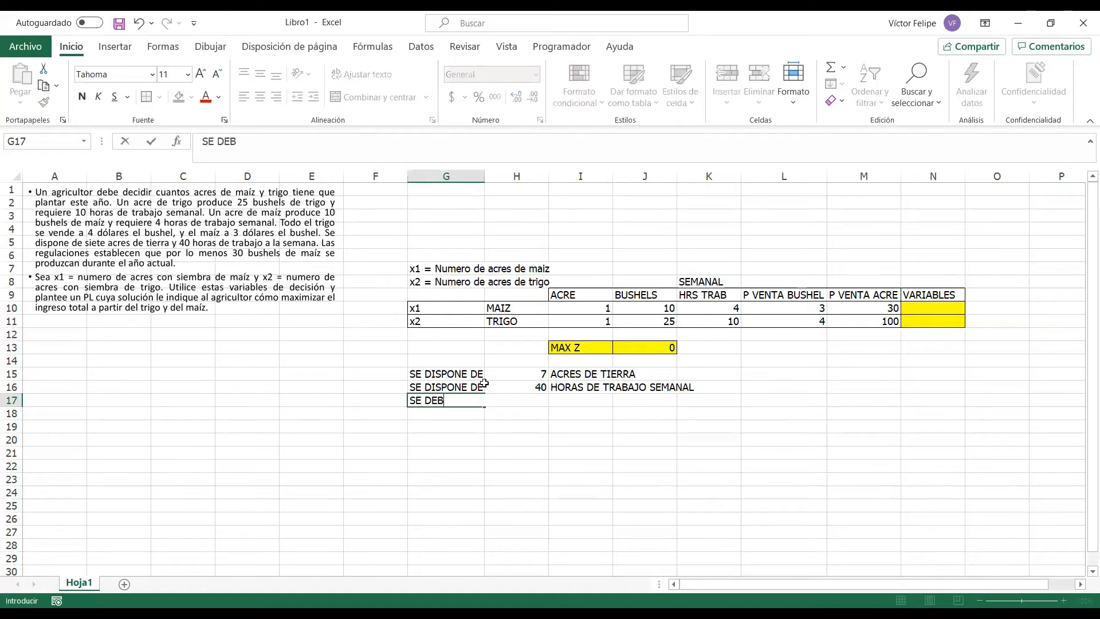
{"action": "type", "text": "EN PRODUCIR AL MENOS"}
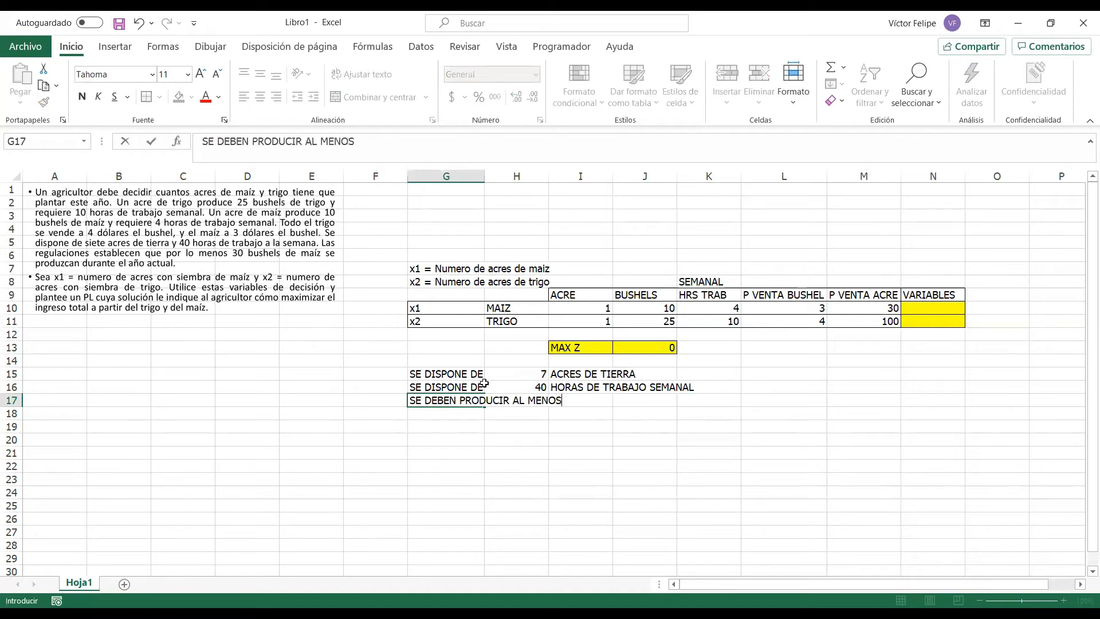
{"action": "key", "text": "Return"}
{"action": "type", "text": "30"}
{"action": "key", "text": "BackSpace"}
{"action": "key", "text": "BackSpace"}
{"action": "key", "text": "Right"}
{"action": "key", "text": "Right"}
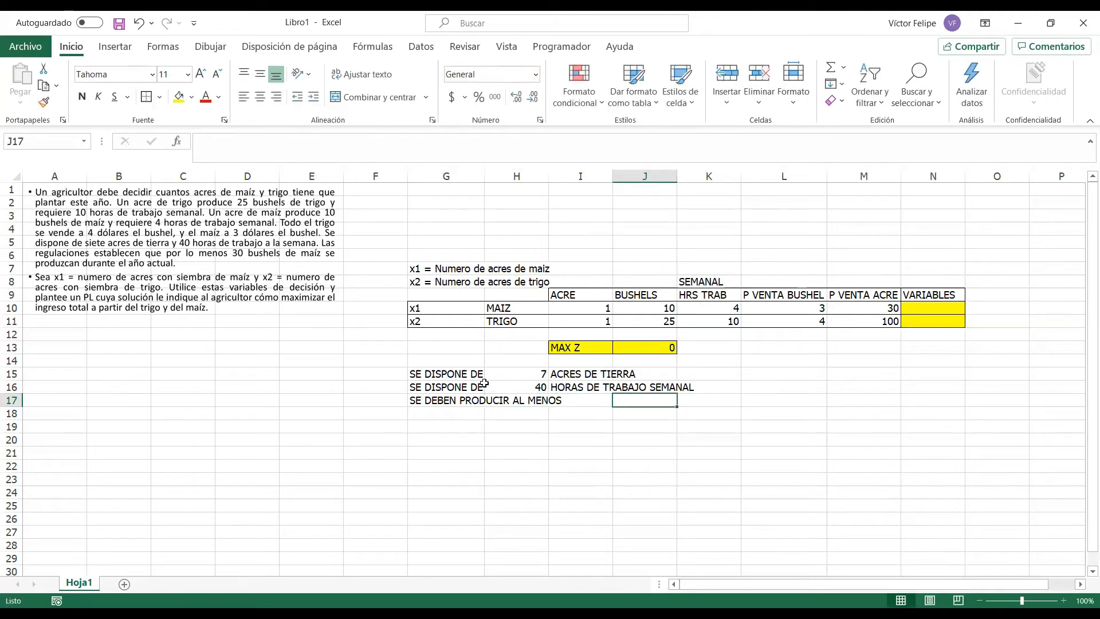
{"action": "key", "text": "Left"}
{"action": "type", "text": "30"}
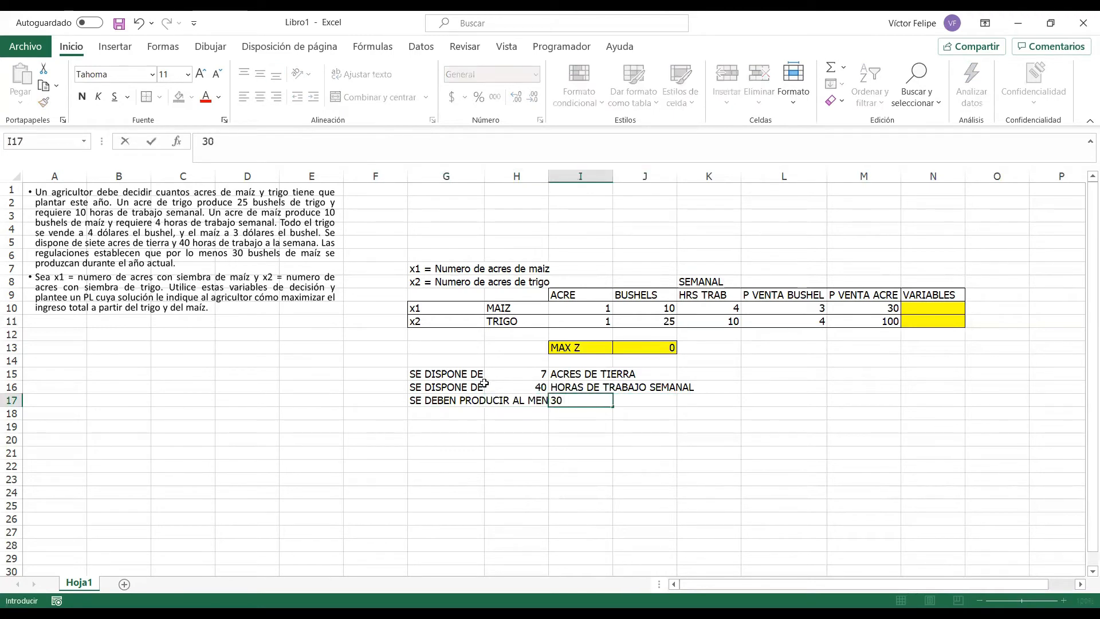
- Enter the unit text "BUSHELS DE MAIZ" in cell J17
{"action": "key", "text": "Right"}
{"action": "type", "text": "BUSH"}
{"action": "type", "text": "LES DE"}
{"action": "key", "text": "BackSpace"}
{"action": "key", "text": "BackSpace"}
{"action": "key", "text": "BackSpace"}
{"action": "key", "text": "BackSpace"}
{"action": "key", "text": "BackSpace"}
{"action": "key", "text": "BackSpace"}
{"action": "type", "text": "ELS DE"}
{"action": "key", "text": "BackSpace"}
{"action": "type", "text": "E MAIZ"}
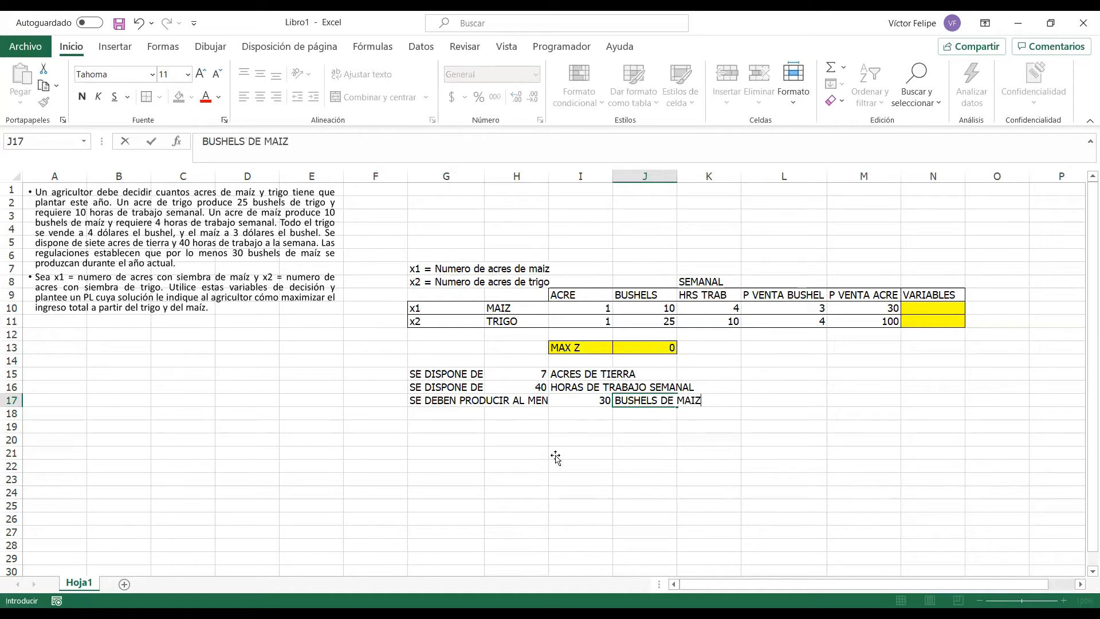
{"action": "left_click", "coordinate": [530, 466]}
- Color only the word "BUSHELS" in J17 red, and widen column H until the G17 label fits
{"action": "left_click", "coordinate": [630, 396]}
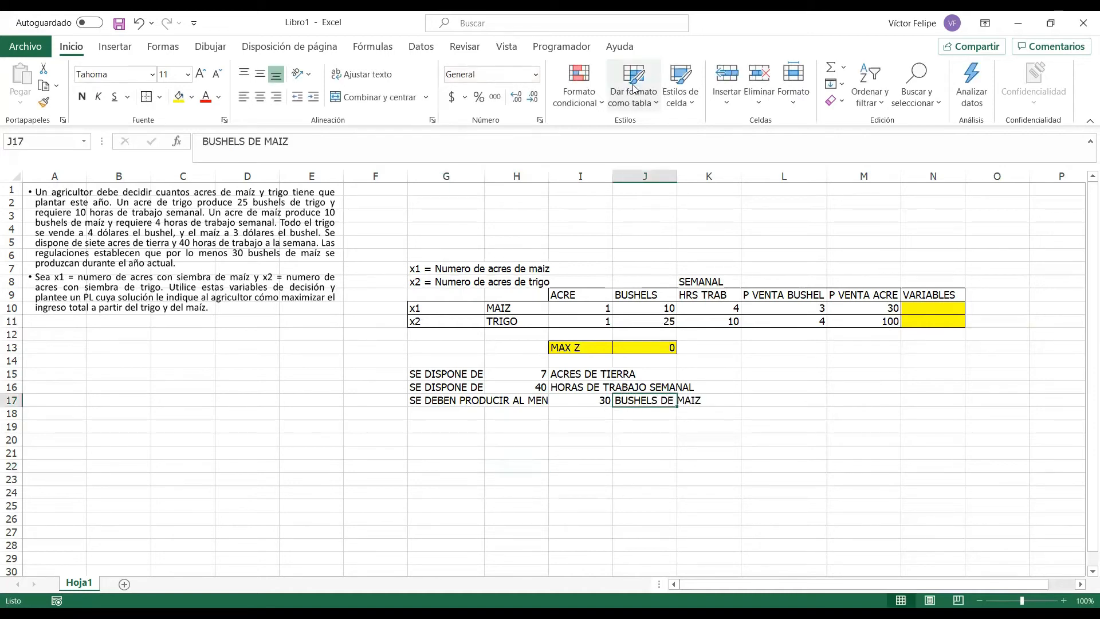
{"action": "double_click", "coordinate": [219, 144]}
{"action": "left_click", "coordinate": [206, 96]}
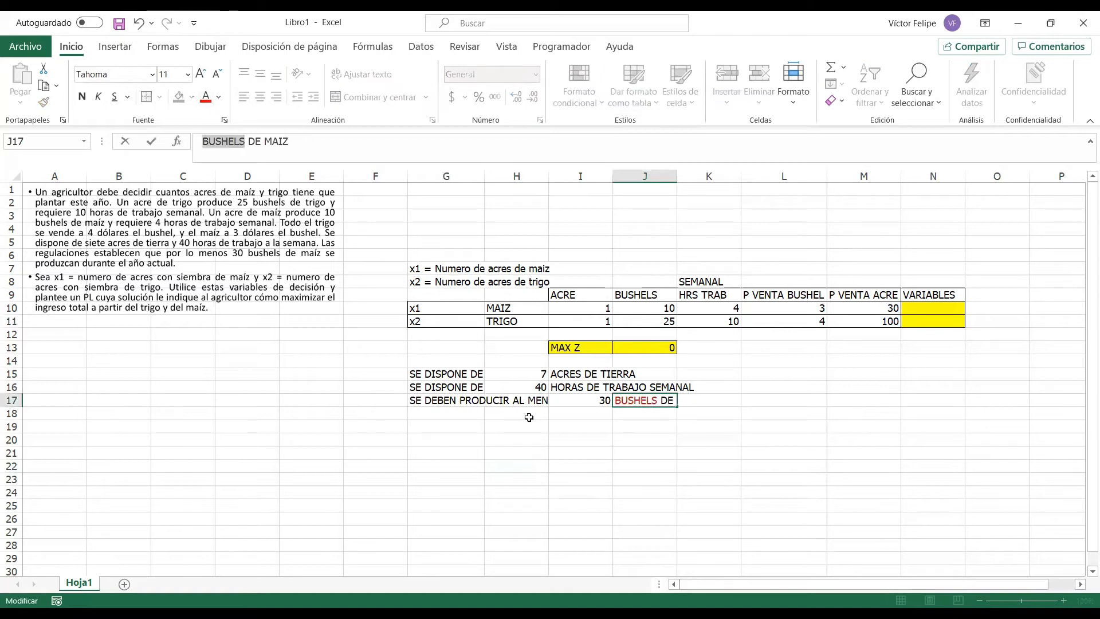
{"action": "left_click", "coordinate": [531, 437]}
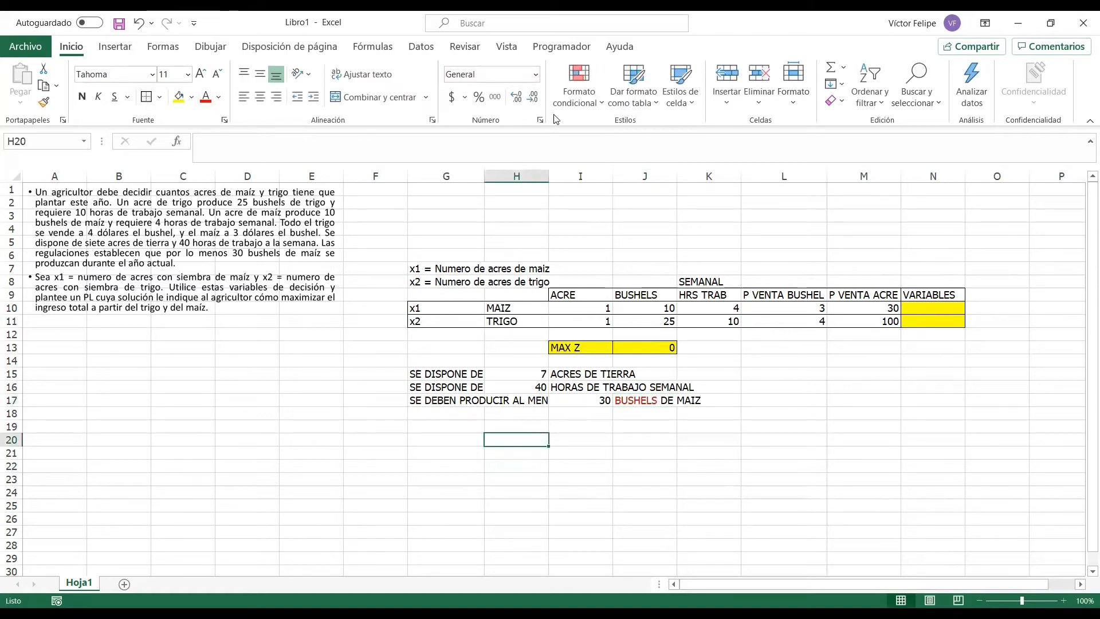
{"action": "left_click_drag", "start_coordinate": [549, 177], "coordinate": [569, 180]}
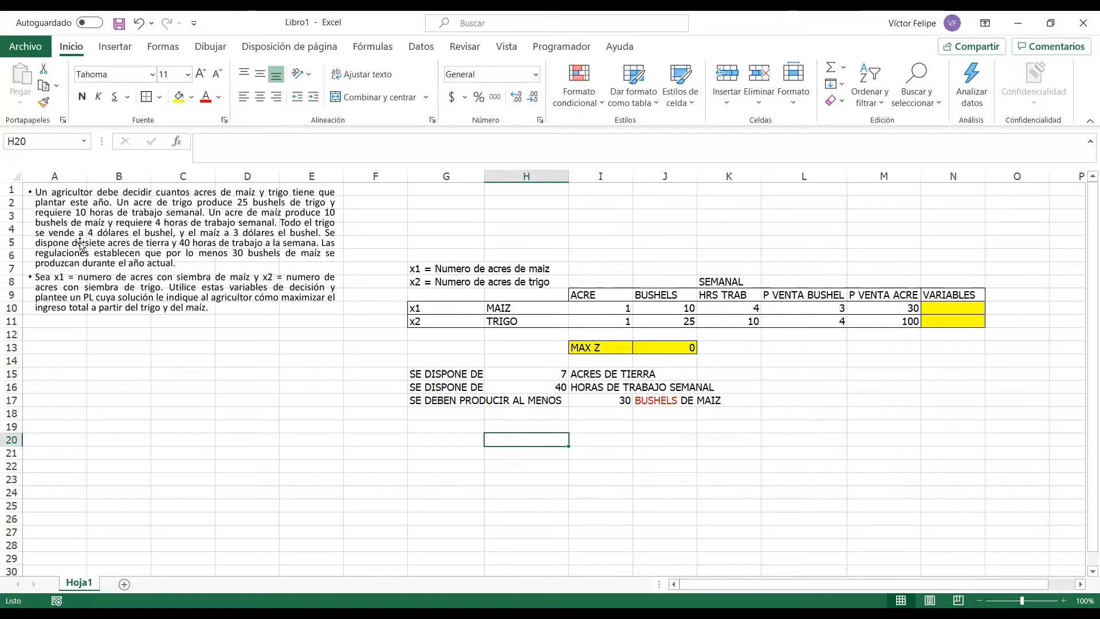
- Color the word "acres" red in the x1 and x2 variable definitions in G7 and G8
{"action": "left_click", "coordinate": [470, 270]}
{"action": "double_click", "coordinate": [292, 141]}
{"action": "left_click", "coordinate": [206, 98]}
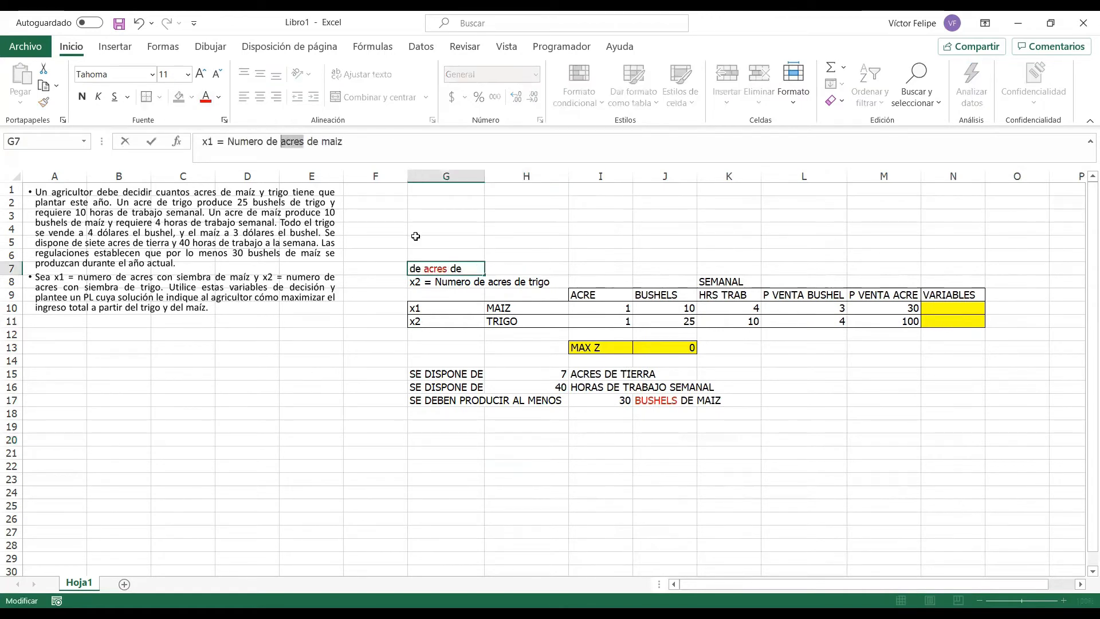
{"action": "left_click", "coordinate": [442, 280]}
{"action": "double_click", "coordinate": [285, 141]}
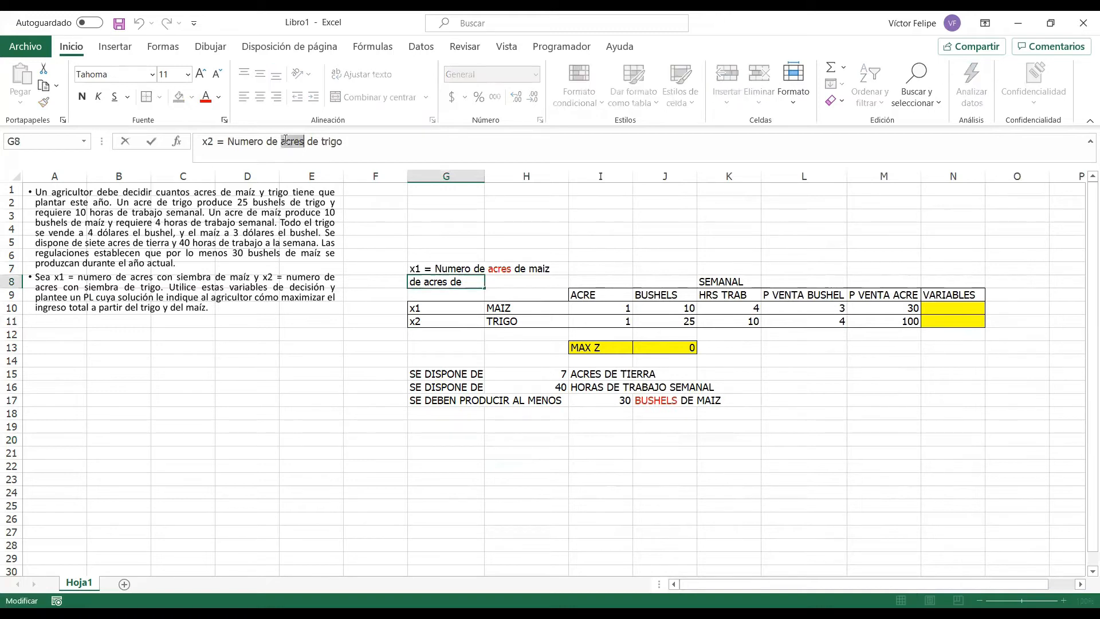
{"action": "left_click", "coordinate": [206, 97]}
{"action": "left_click", "coordinate": [602, 427]}
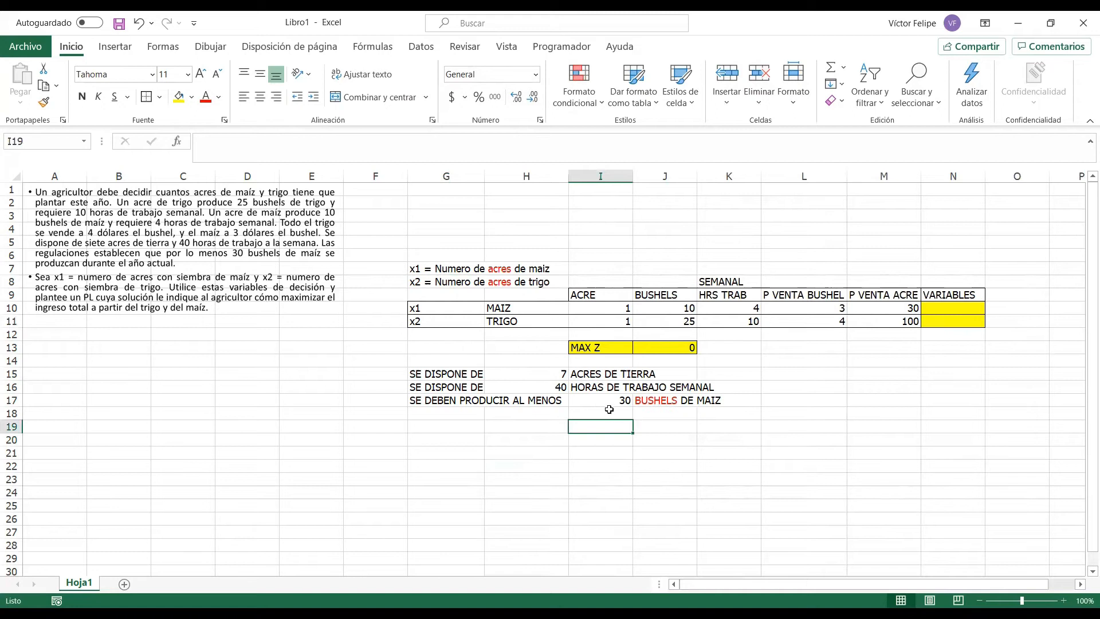
- Convert the bushel minimum to acres by entering 3 in I18 and "ACRES DE MAIZ" in J18
{"action": "left_click_drag", "start_coordinate": [614, 402], "coordinate": [665, 401]}
{"action": "mouse_move", "coordinate": [603, 307]}
{"action": "left_mouse_down"}
{"action": "mouse_move", "coordinate": [666, 309]}
{"action": "mouse_move", "coordinate": [620, 311]}
{"action": "left_mouse_up"}
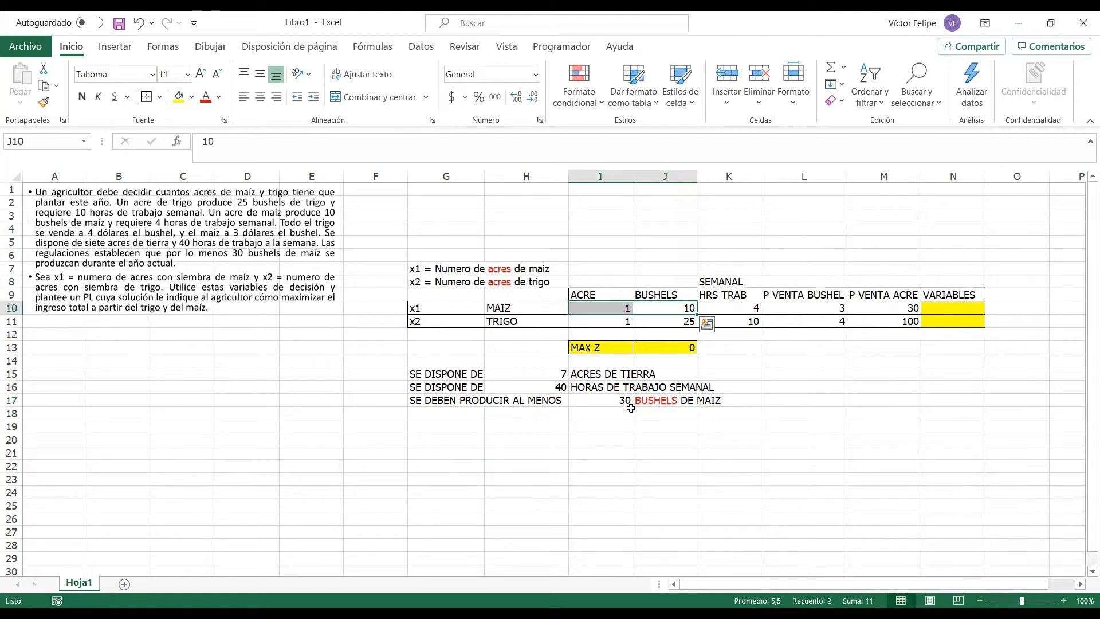
{"action": "left_click", "coordinate": [607, 414]}
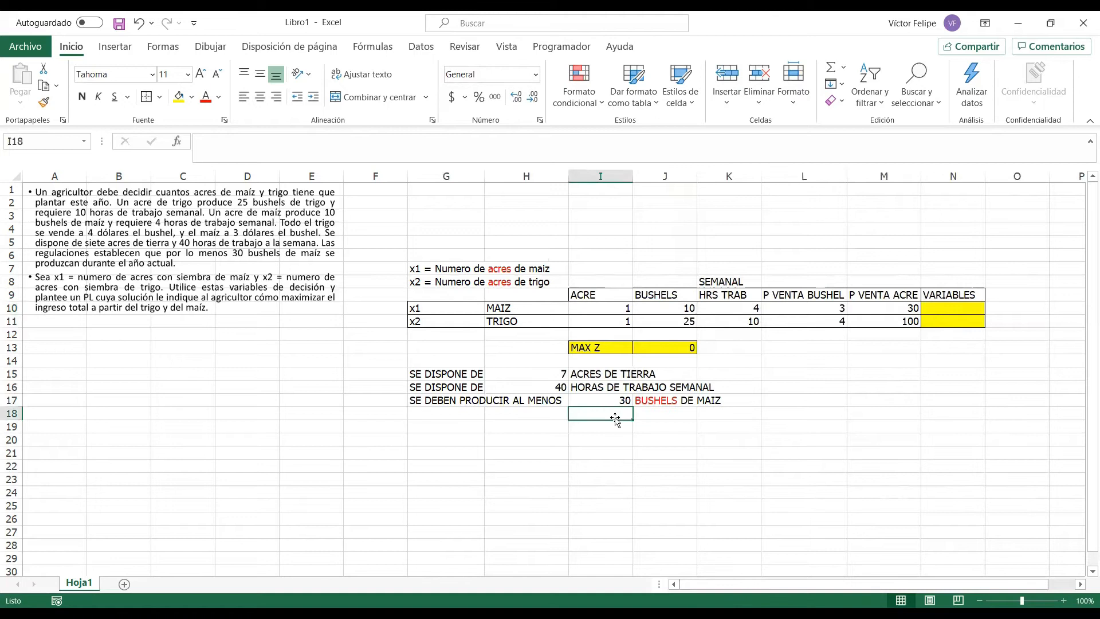
{"action": "type", "text": "3"}
{"action": "key", "text": "Tab"}
{"action": "type", "text": "ACRE"}
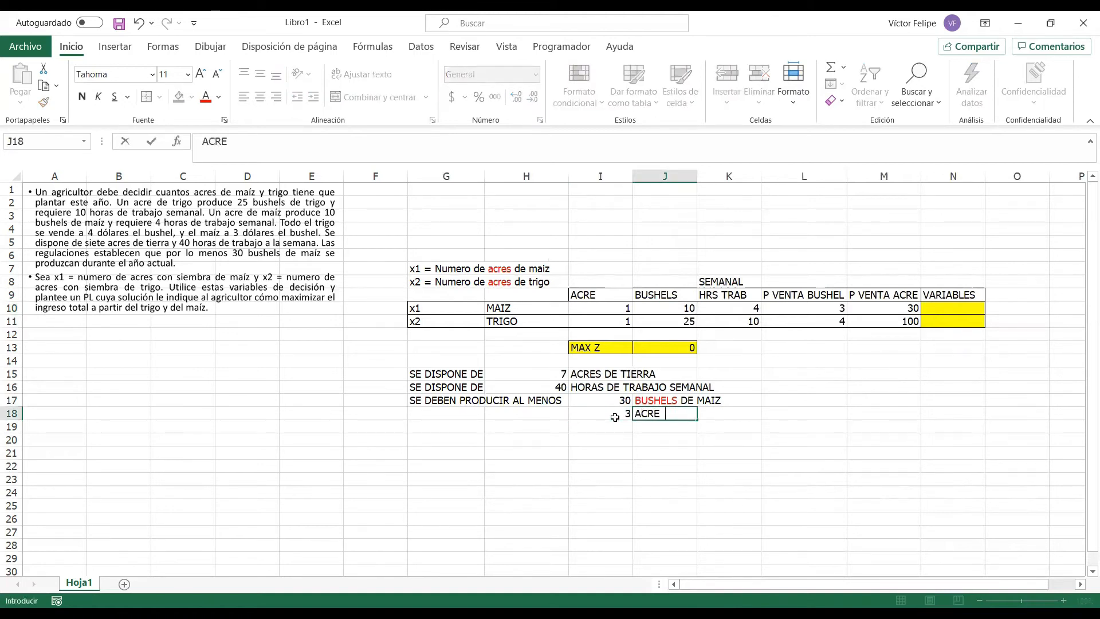
{"action": "type", "text": "S DE MAIZ"}
{"action": "key", "text": "Return"}
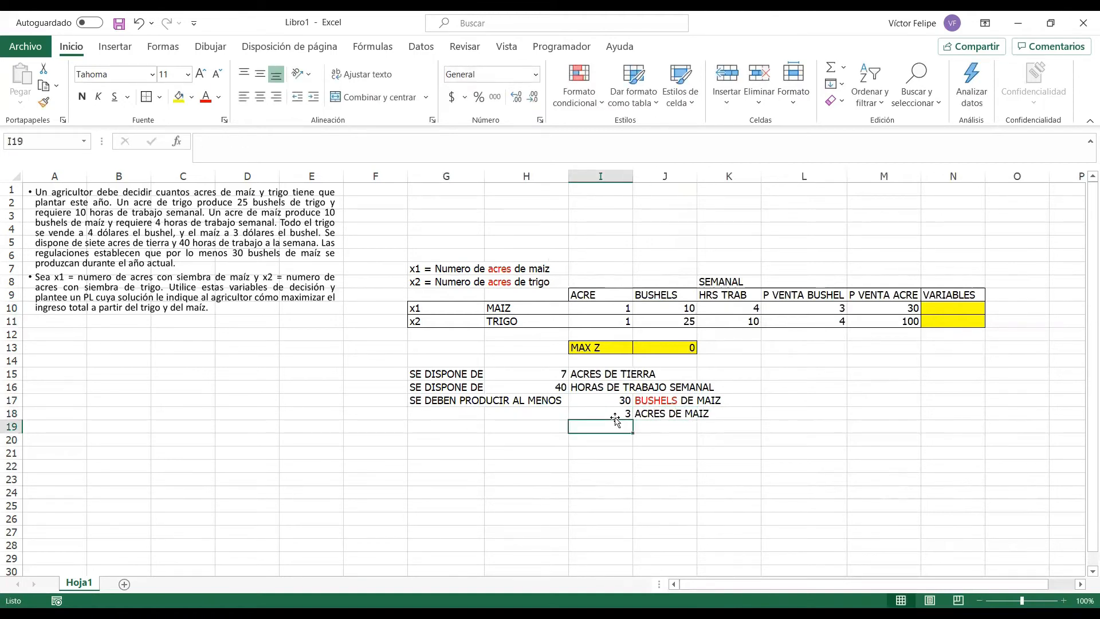
- Label the converted maize constraint by entering "SE DEBEN PRODUCIR AL MENOS" in cell G18
{"action": "left_click_drag", "start_coordinate": [619, 410], "coordinate": [671, 414]}
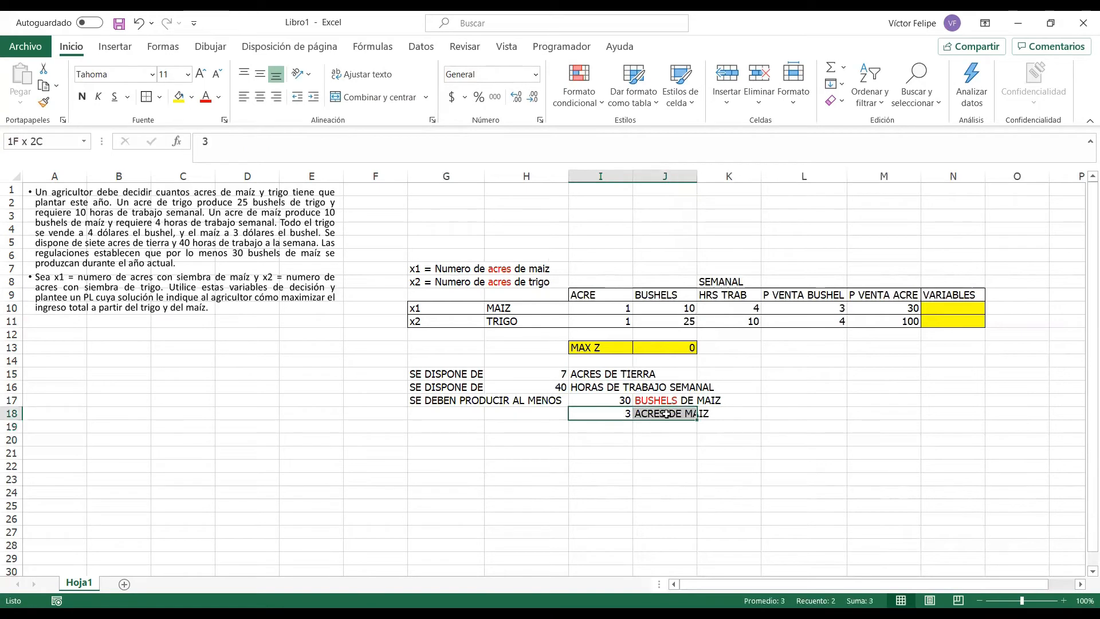
{"action": "left_click", "coordinate": [474, 411]}
{"action": "type", "text": "SE DEBEN PRODUCIR AL MENOS"}
{"action": "key", "text": "Return"}
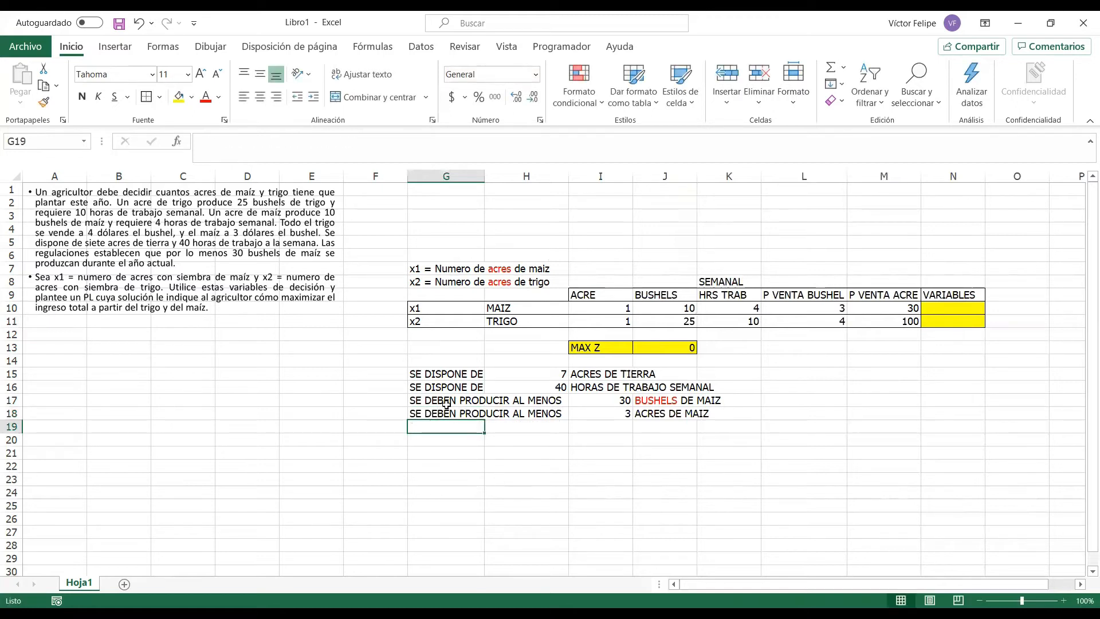
- Apply an outside border around each of the constraint rows G18:K18, G16:K16 and G15:K15
{"action": "left_click_drag", "start_coordinate": [447, 413], "coordinate": [704, 414]}
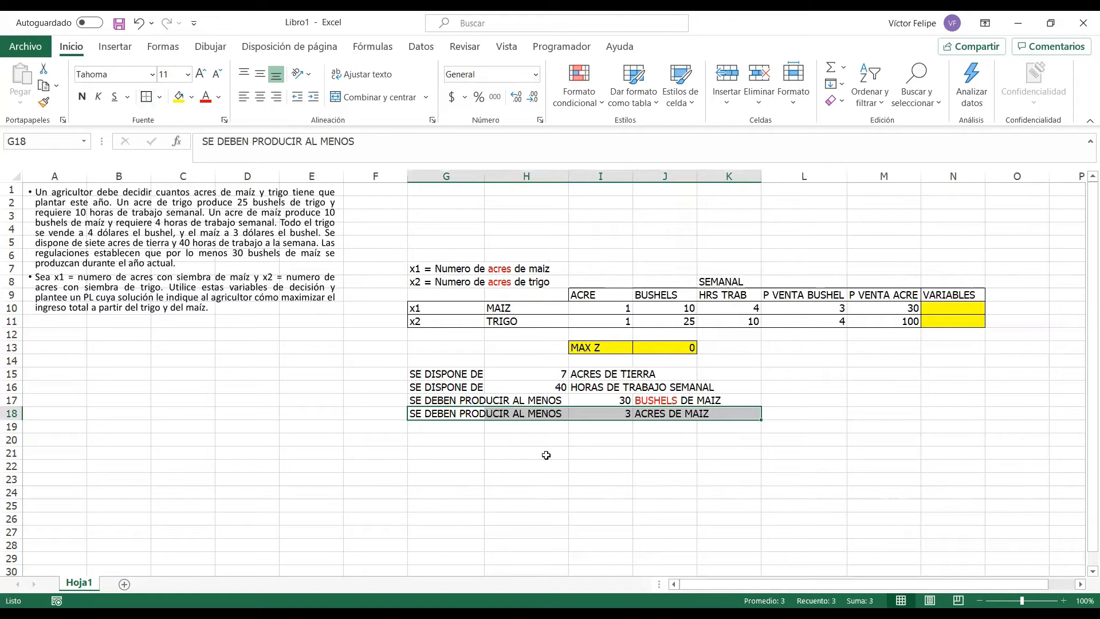
{"action": "left_click_drag", "start_coordinate": [466, 391], "coordinate": [722, 387]}
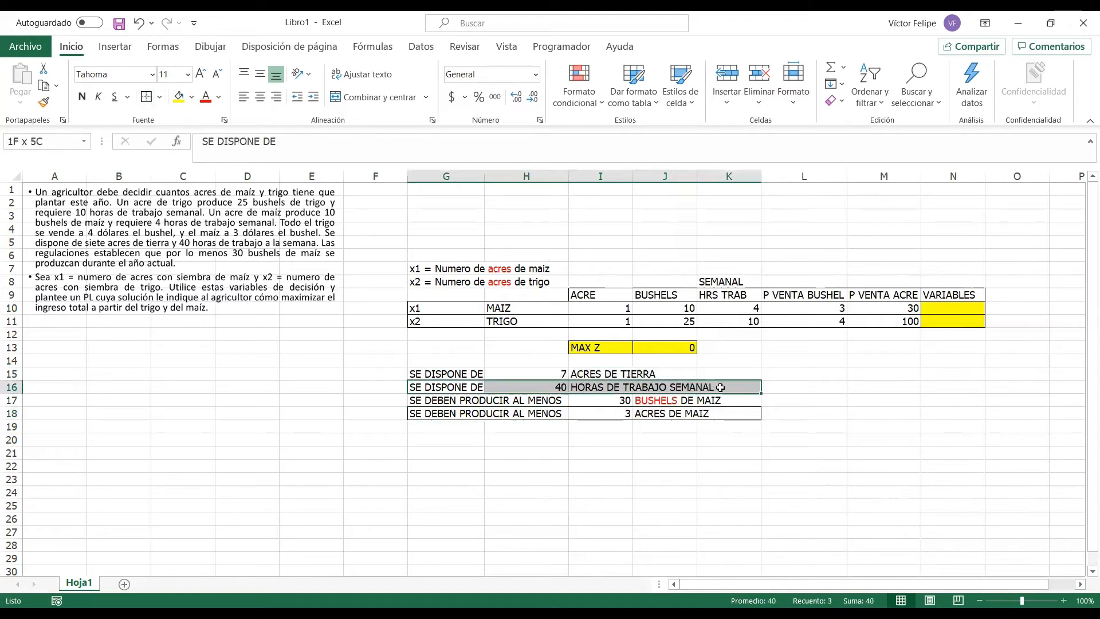
{"action": "left_click_drag", "start_coordinate": [440, 373], "coordinate": [723, 377]}
{"action": "left_click", "coordinate": [147, 96]}
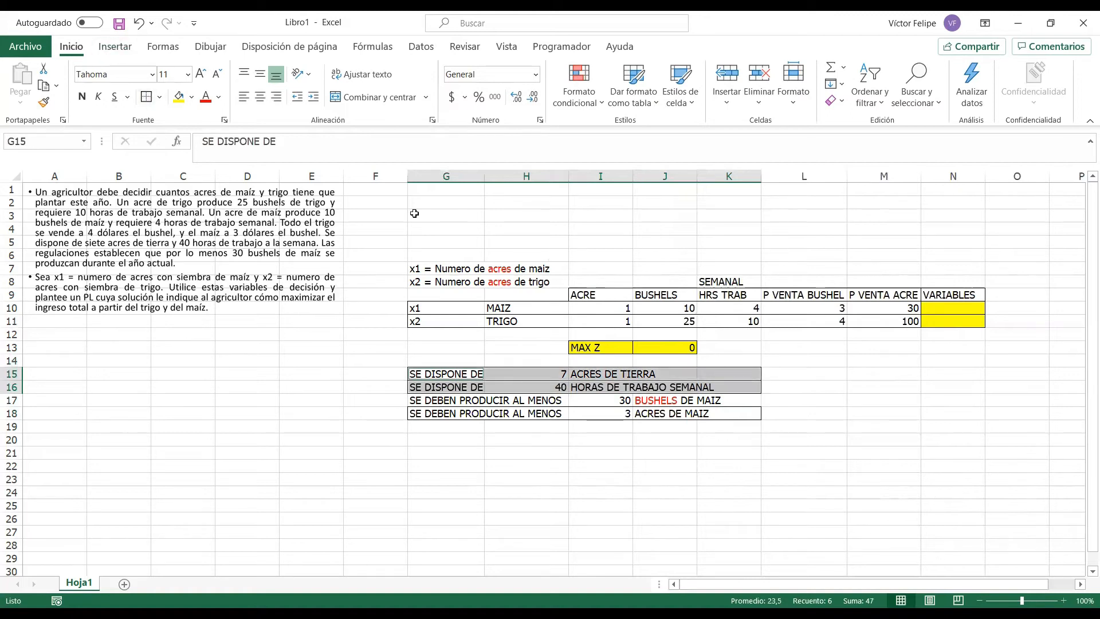
{"action": "left_click", "coordinate": [497, 425]}
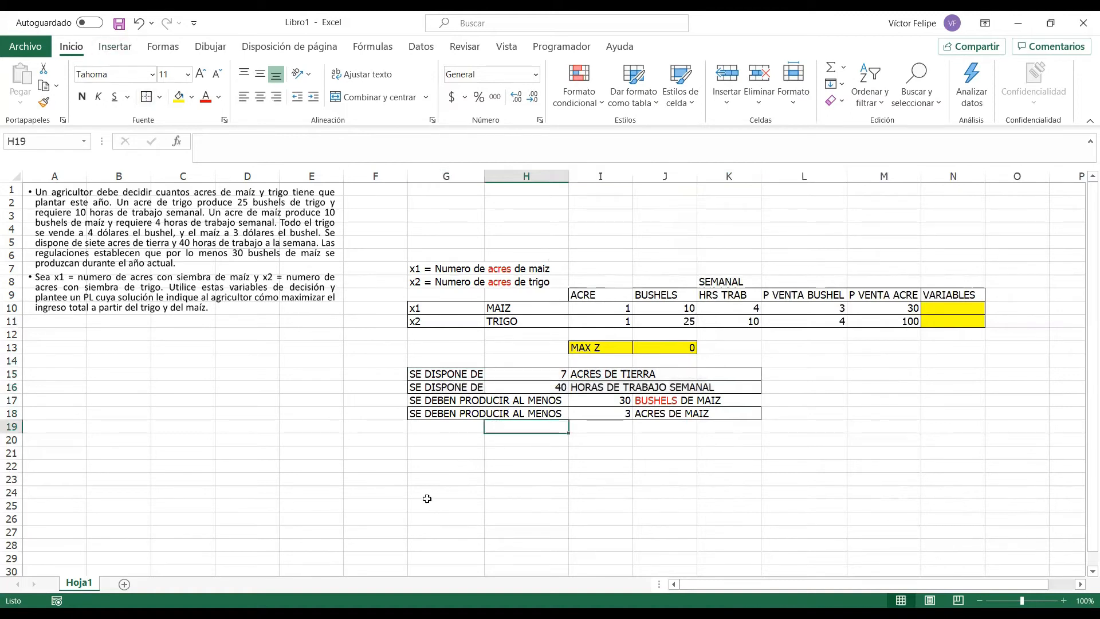
- Mark the constraints in rows 15, 16 and 18 with an asterisk "*" in column F, leaving F17 empty
{"action": "left_click", "coordinate": [377, 377]}
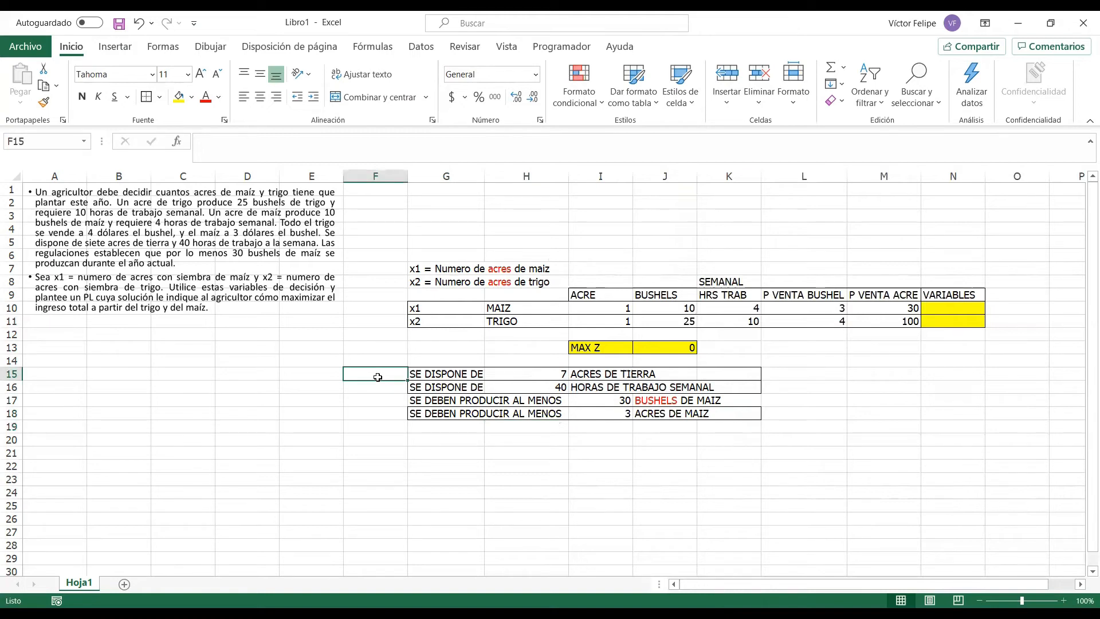
{"action": "type", "text": "*"}
{"action": "key", "text": "Return"}
{"action": "type", "text": "*"}
{"action": "key", "text": "Return"}
{"action": "key", "text": "Return"}
{"action": "type", "text": "*"}
{"action": "left_click", "coordinate": [314, 428]}
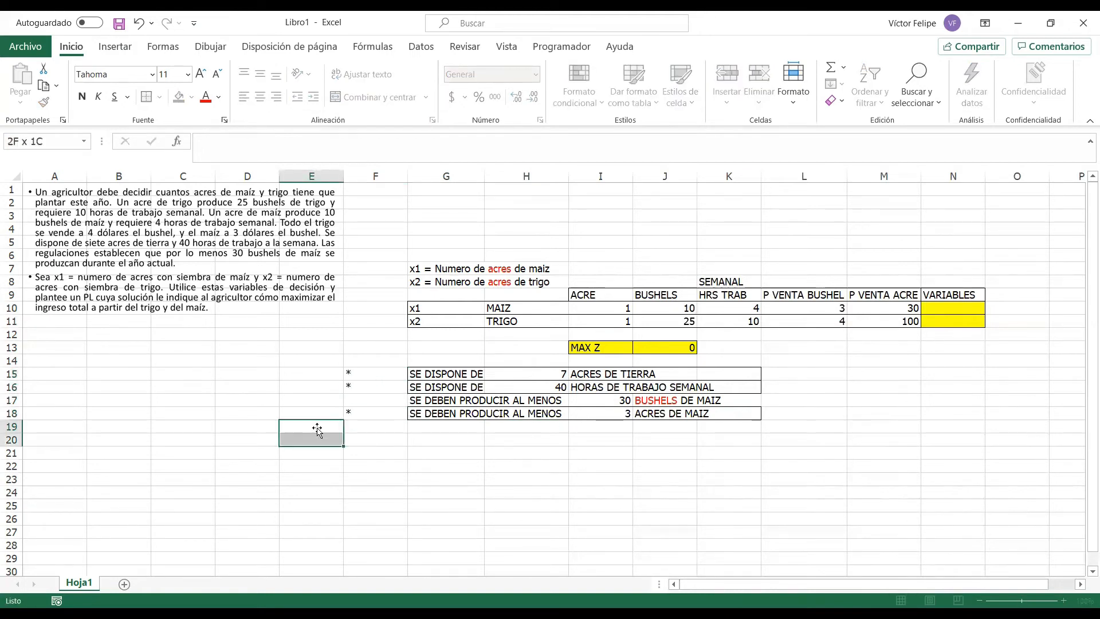
- Right-align the asterisks in F15:F18
{"action": "left_click_drag", "start_coordinate": [371, 372], "coordinate": [372, 414]}
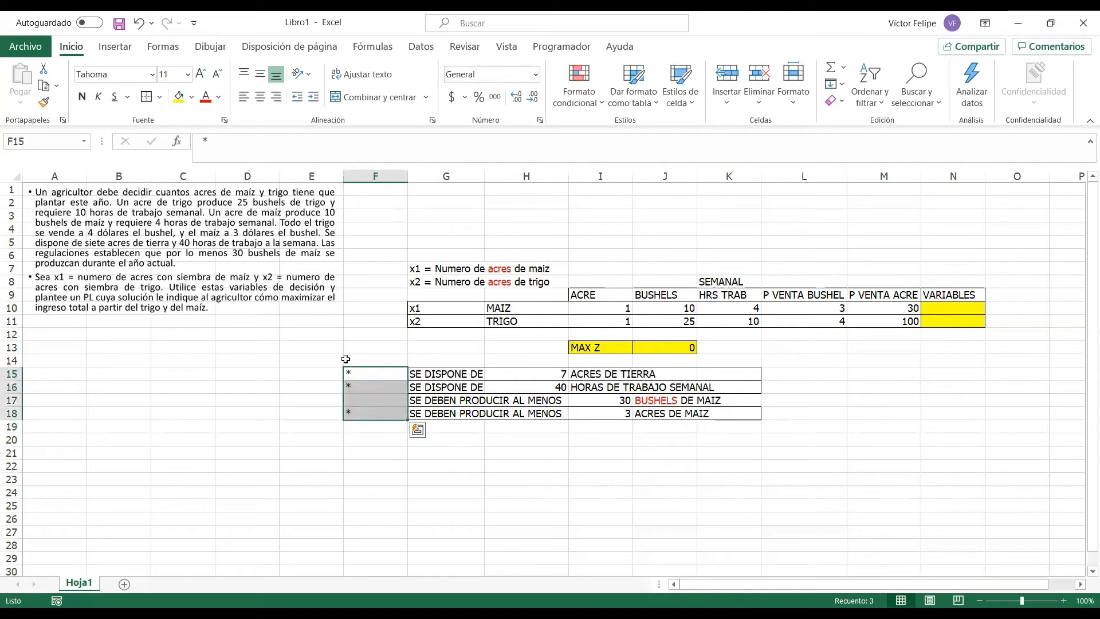
{"action": "left_click", "coordinate": [277, 98]}
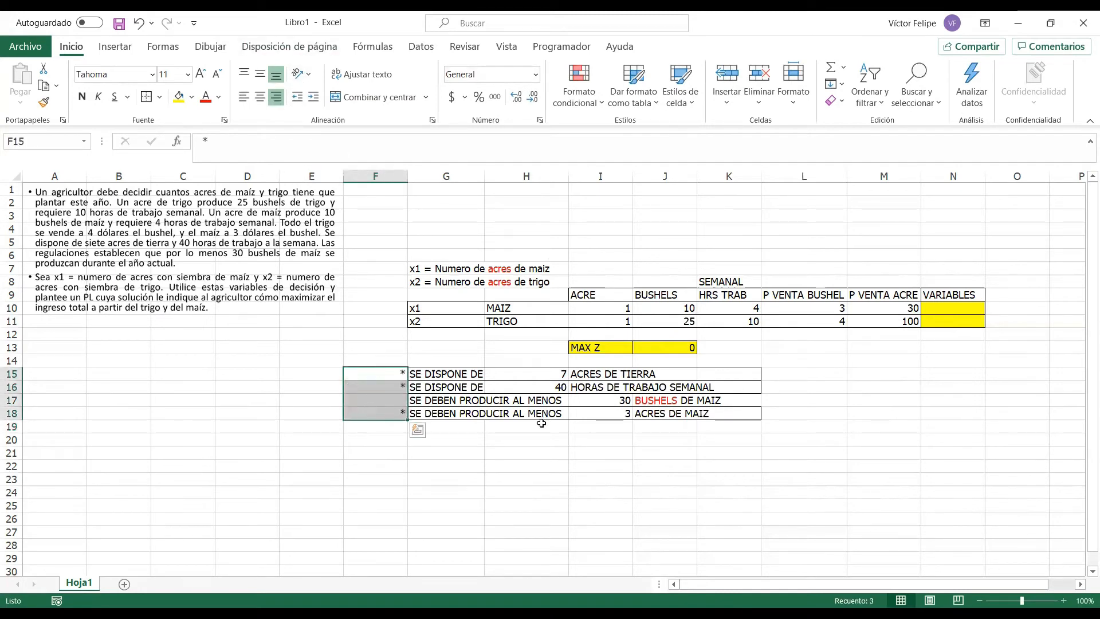
{"action": "left_click", "coordinate": [532, 467]}
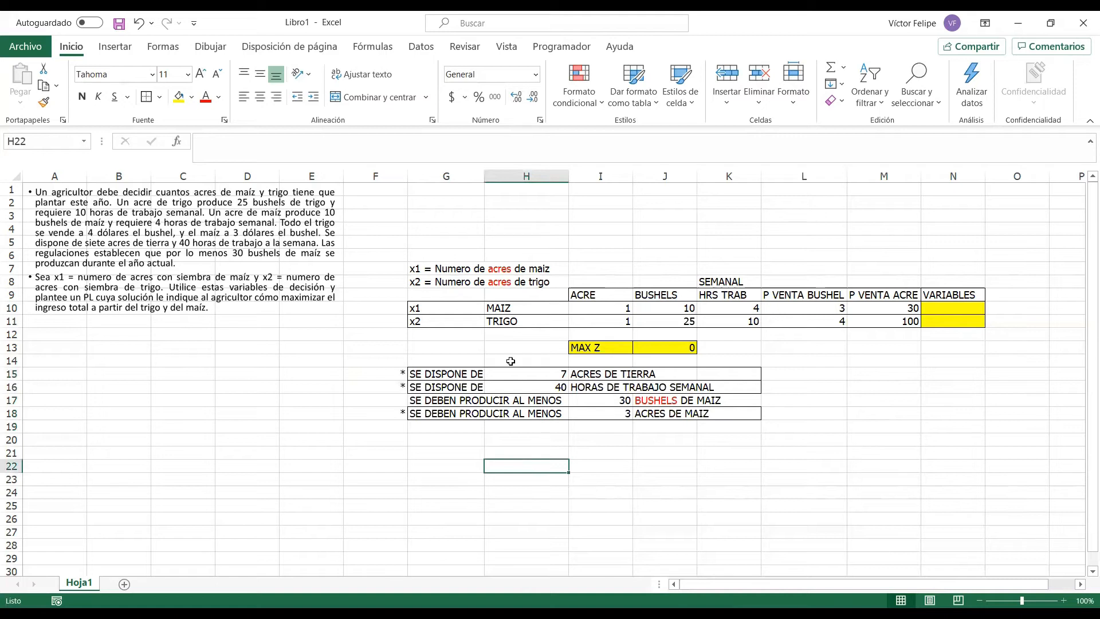
- Enter the heading "Restricción" in cell H21
{"action": "left_click", "coordinate": [541, 374]}
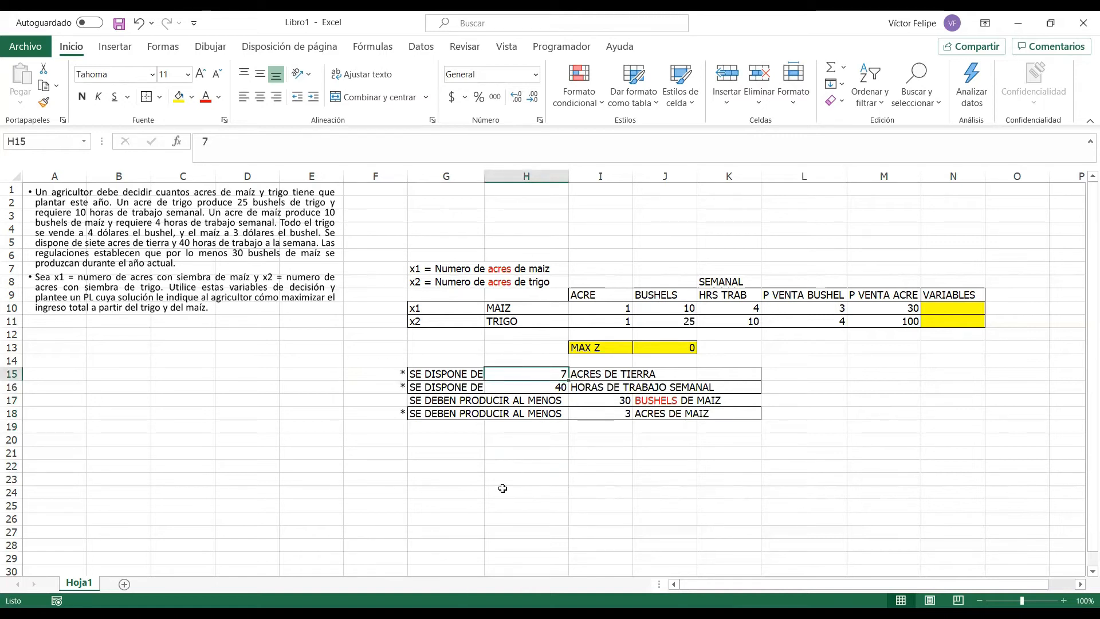
{"action": "left_click", "coordinate": [504, 449]}
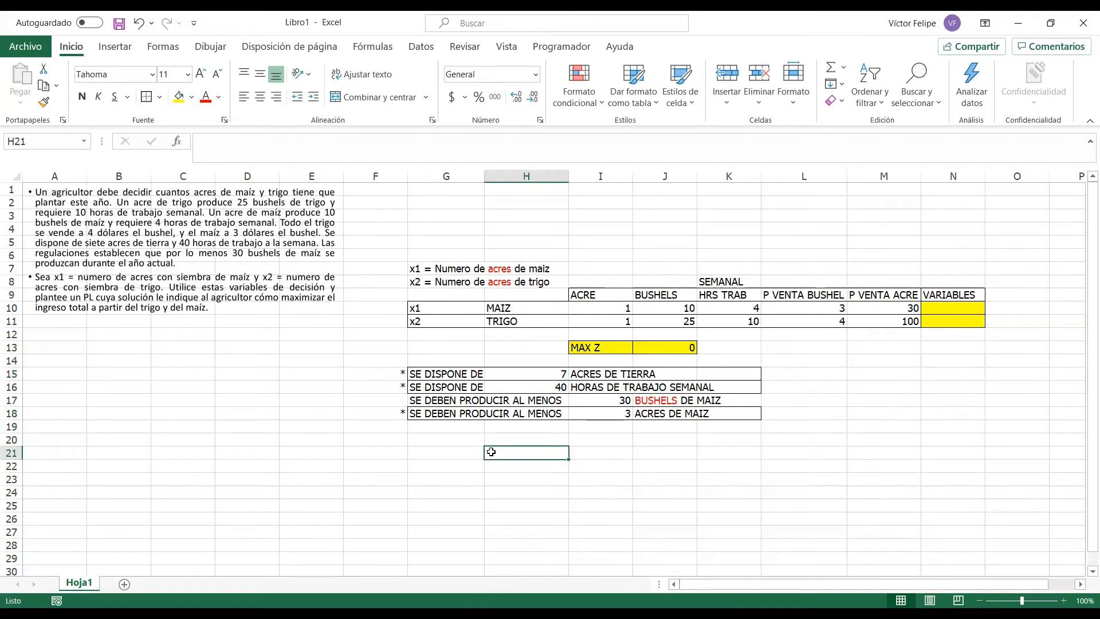
{"action": "type", "text": "Restr"}
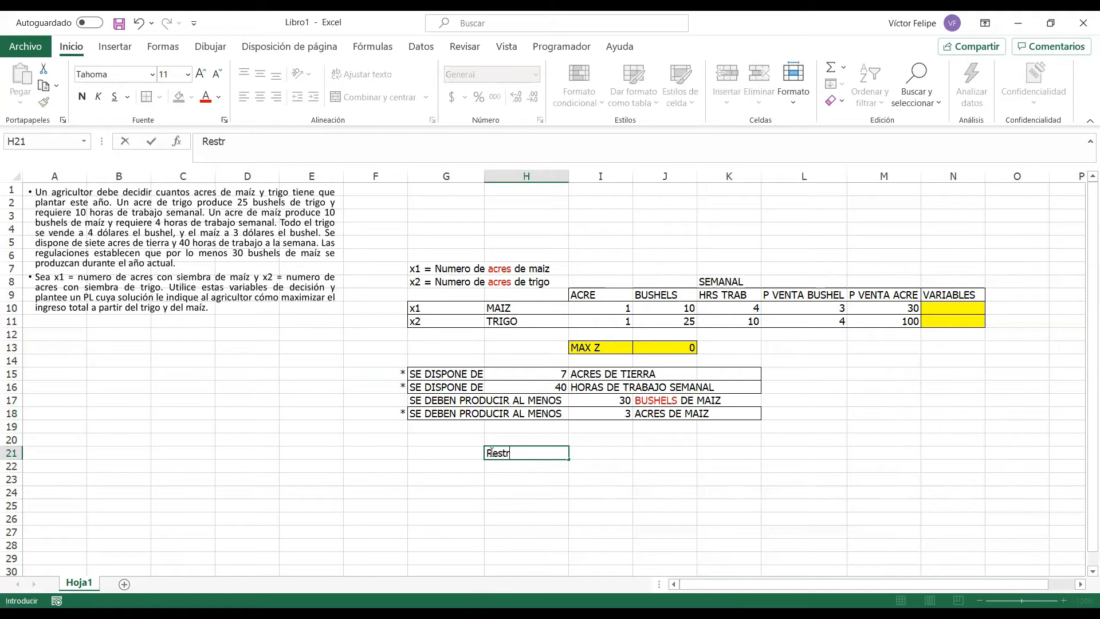
{"action": "type", "text": "icción"}
{"action": "key", "text": "Return"}
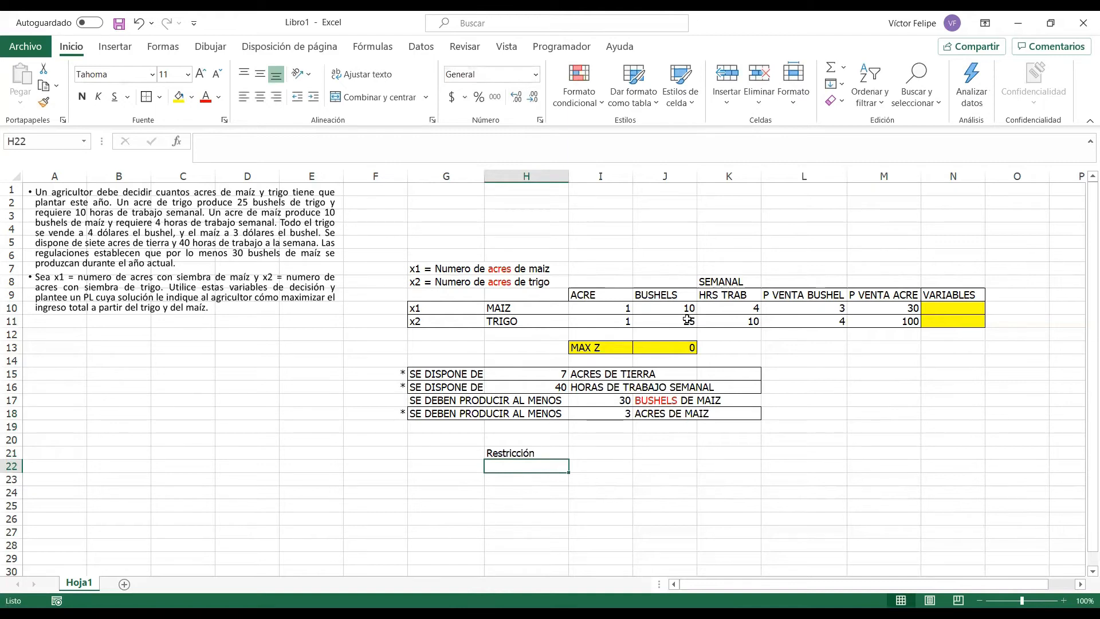
- Build the land constraint in row 22 with =SUMA(N10:N11) in H22, "<=" in I22 and 7 in J22
{"action": "mouse_move", "coordinate": [943, 307]}
{"action": "left_mouse_down"}
{"action": "mouse_move", "coordinate": [948, 322]}
{"action": "mouse_move", "coordinate": [940, 319]}
{"action": "left_mouse_up"}
{"action": "left_click", "coordinate": [942, 310]}
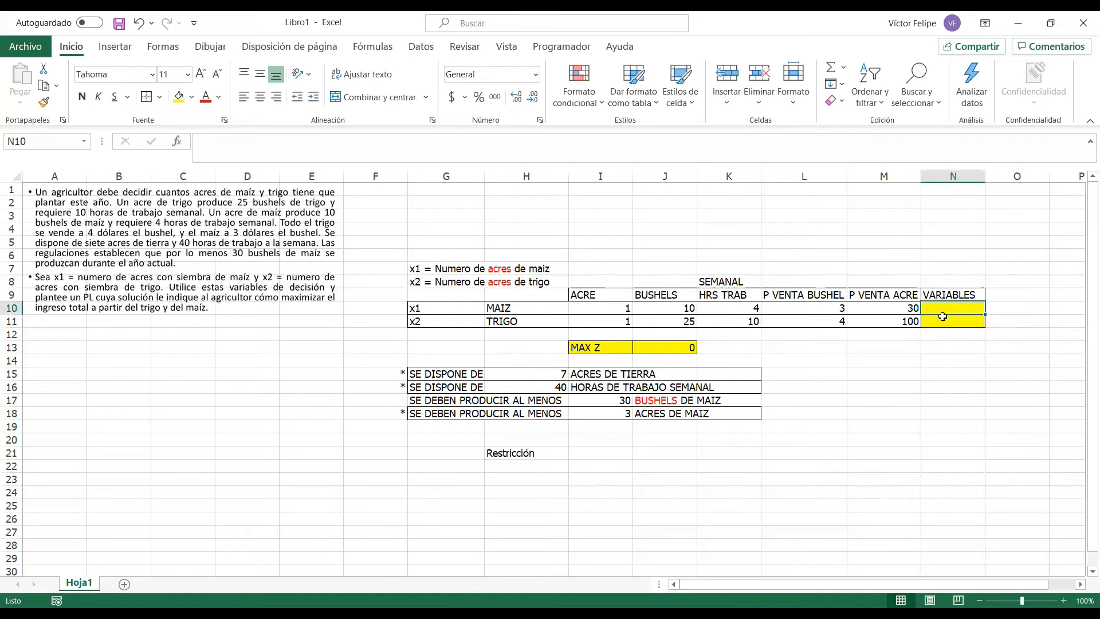
{"action": "left_click", "coordinate": [562, 468]}
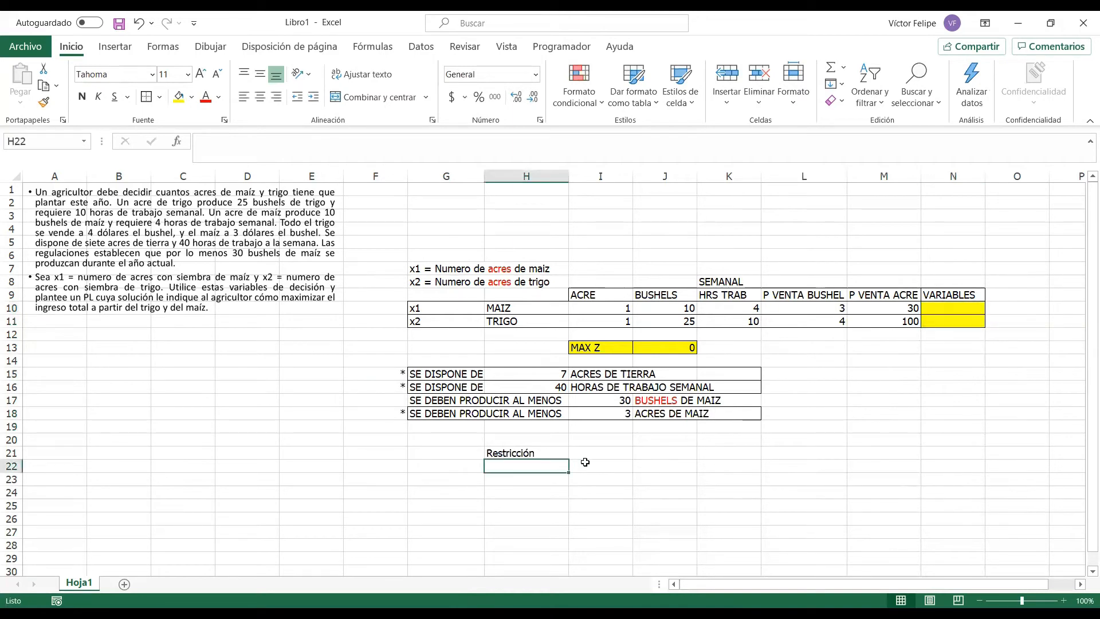
{"action": "type", "text": "="}
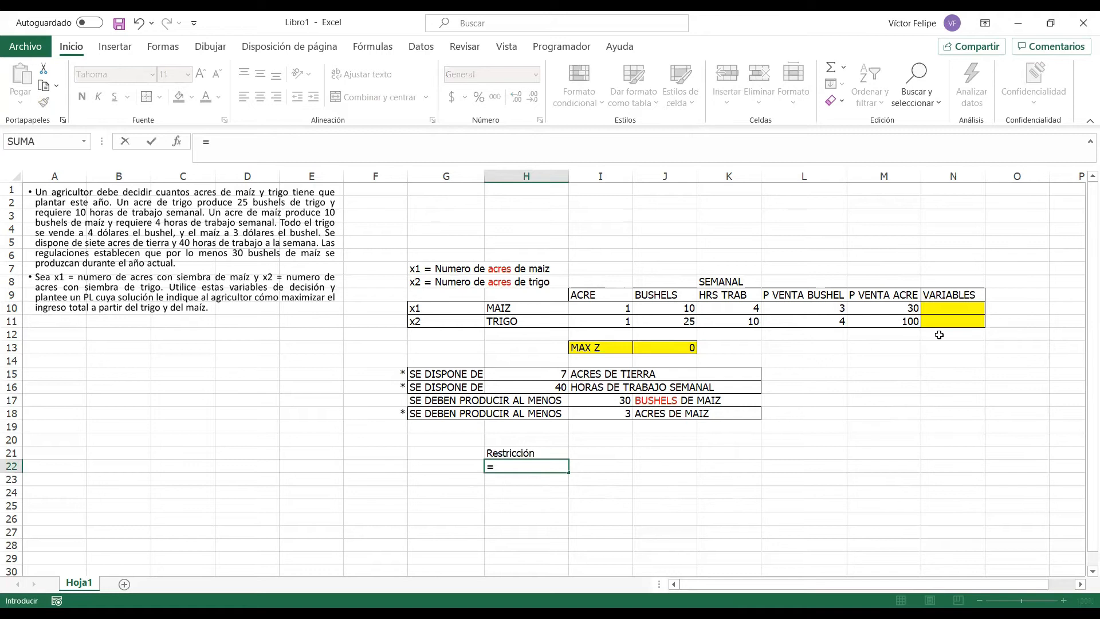
{"action": "type", "text": "SUMA("}
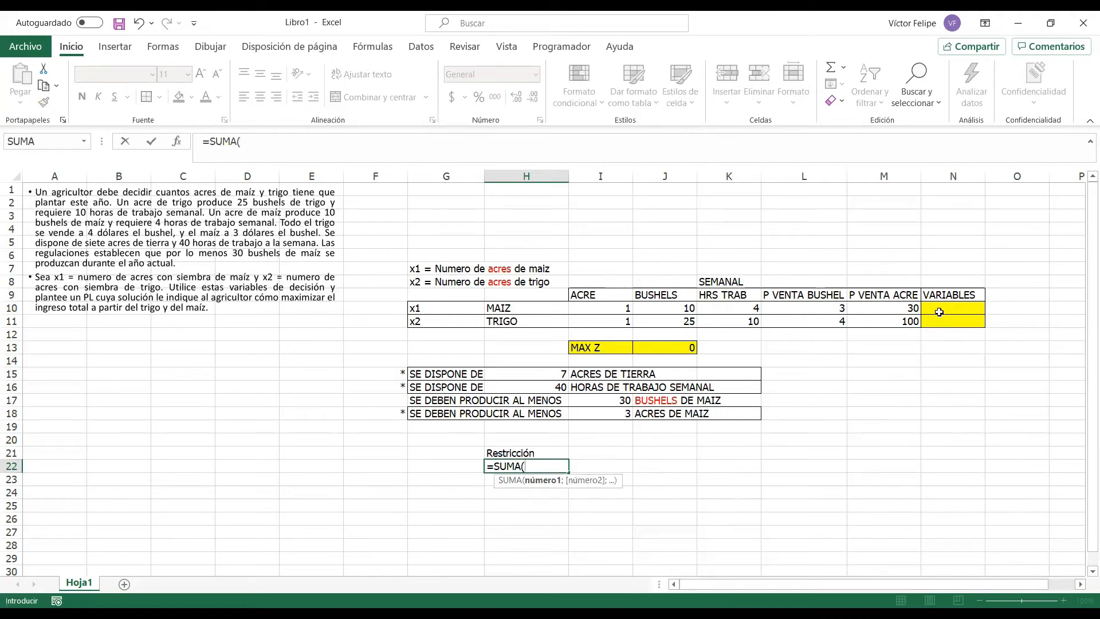
{"action": "left_click_drag", "start_coordinate": [940, 310], "coordinate": [945, 331]}
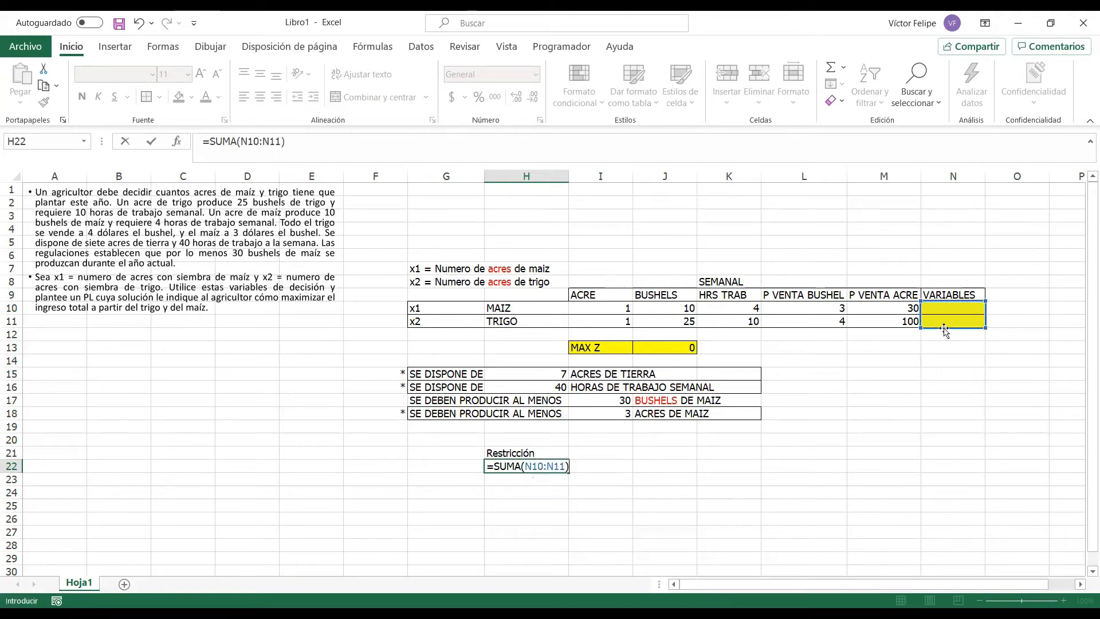
{"action": "key", "text": "Tab"}
{"action": "type", "text": "<="}
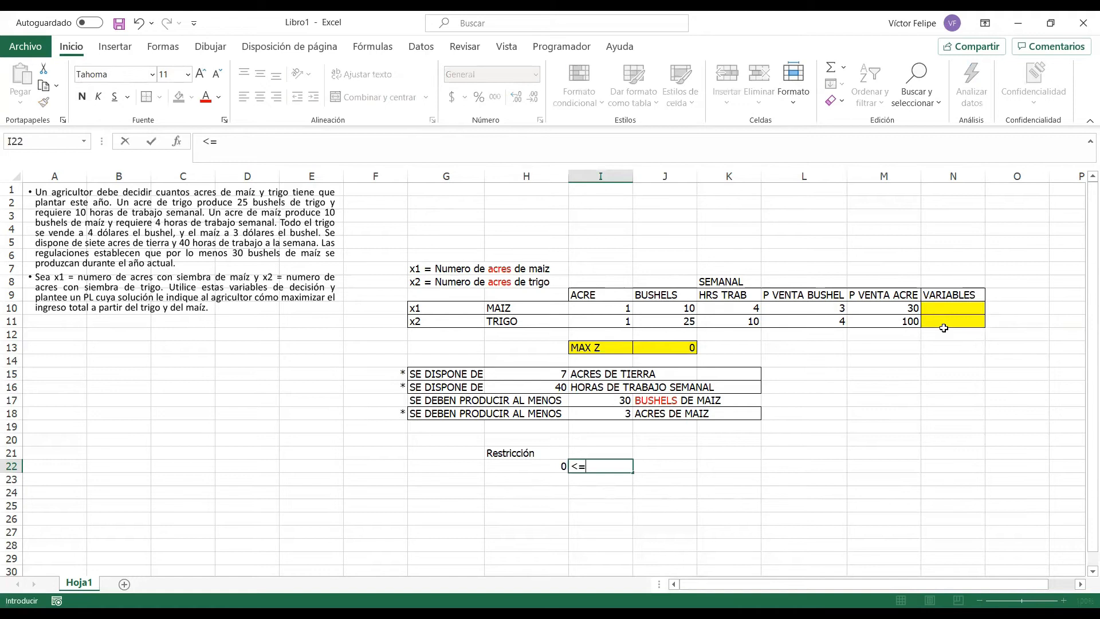
{"action": "key", "text": "Tab"}
{"action": "type", "text": "7"}
{"action": "key", "text": "Return"}
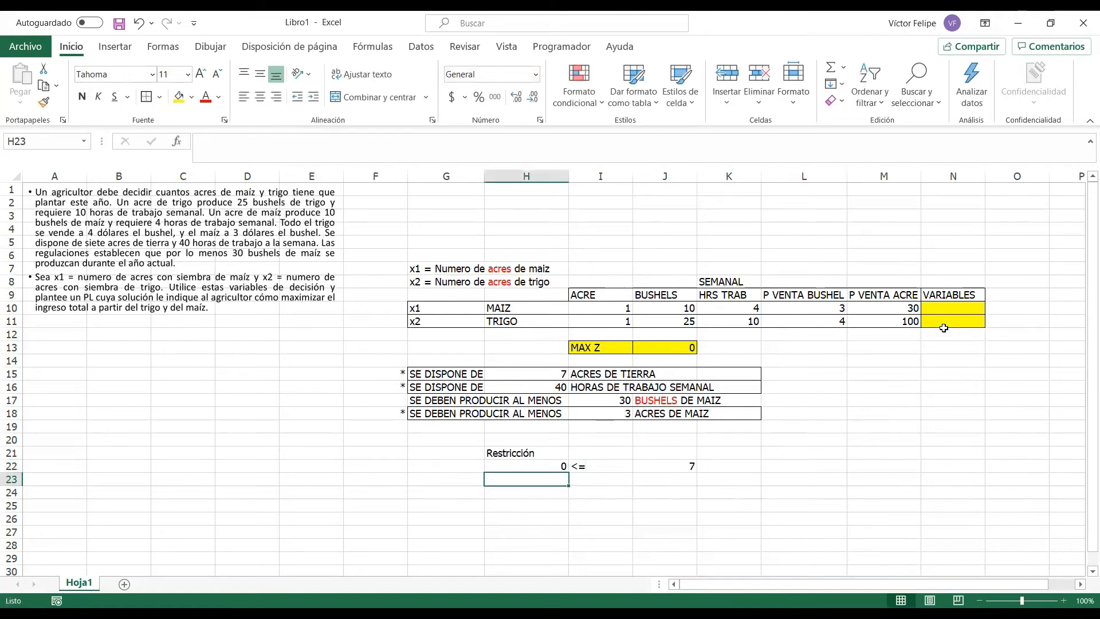
{"action": "type", "text": "="}
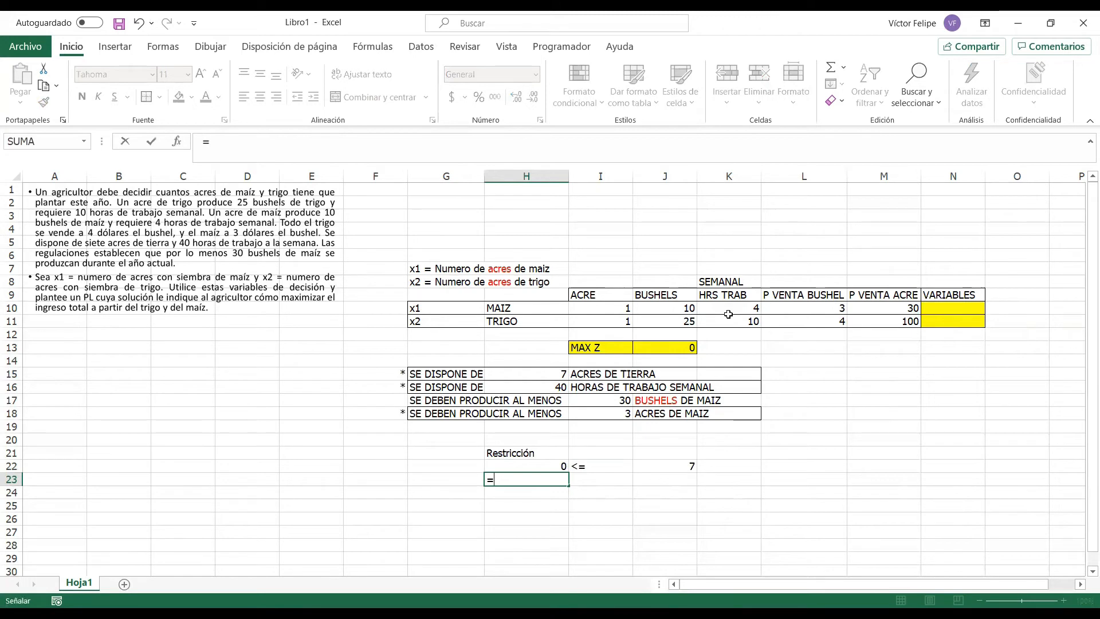
{"action": "left_click_drag", "start_coordinate": [728, 314], "coordinate": [734, 317]}
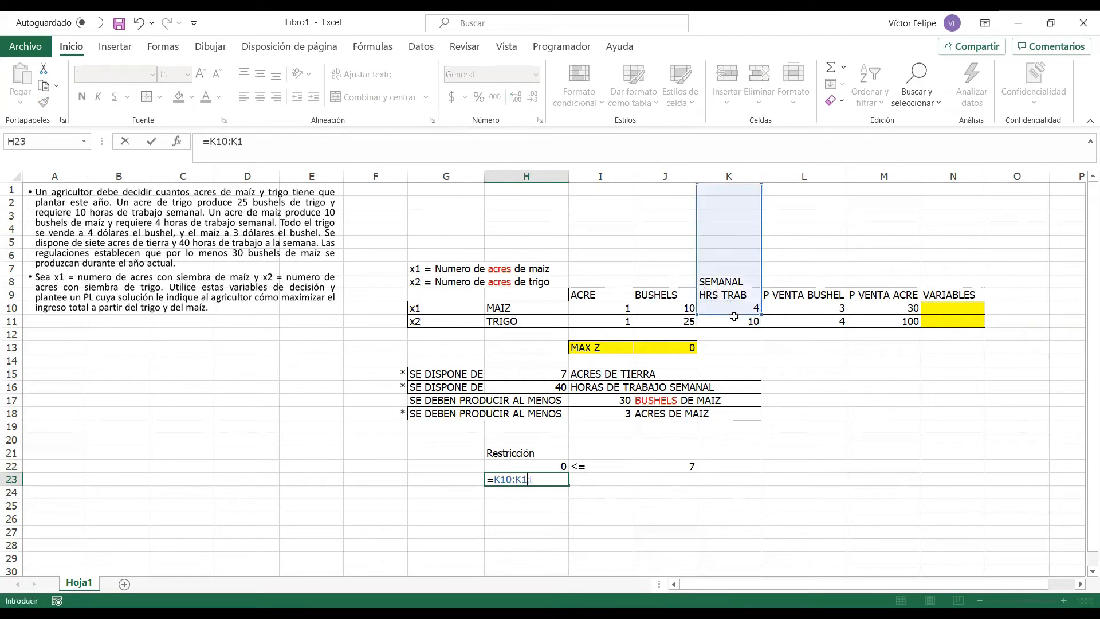
{"action": "key", "text": "BackSpace"}
{"action": "key", "text": "BackSpace"}
{"action": "key", "text": "BackSpace"}
{"action": "key", "text": "BackSpace"}
{"action": "key", "text": "BackSpace"}
{"action": "key", "text": "BackSpace"}
{"action": "key", "text": "BackSpace"}
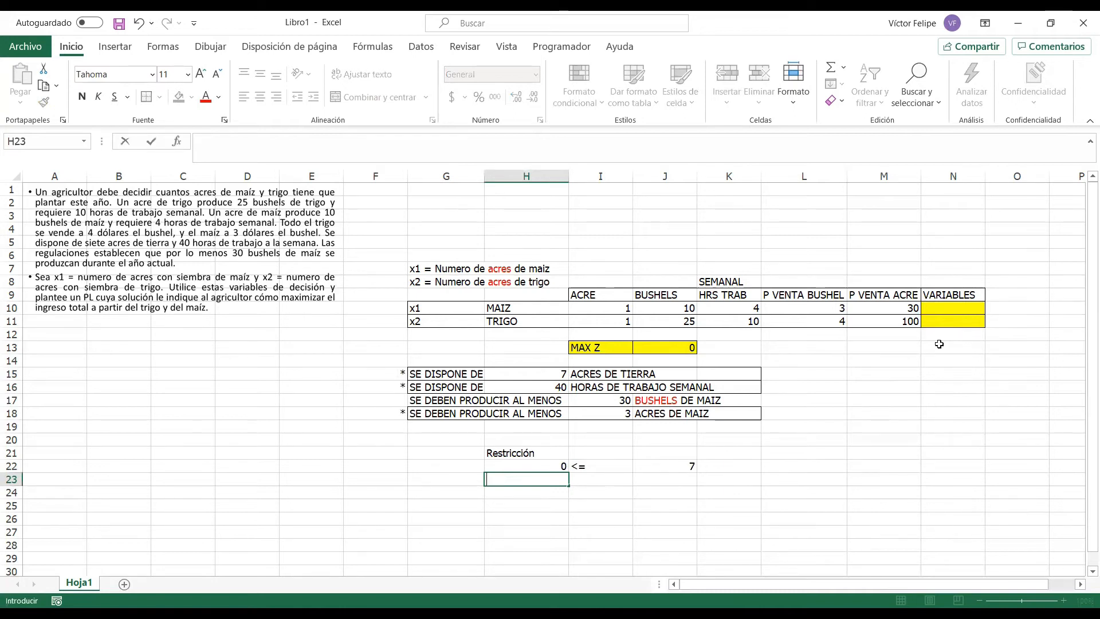
{"action": "key", "text": "Return"}
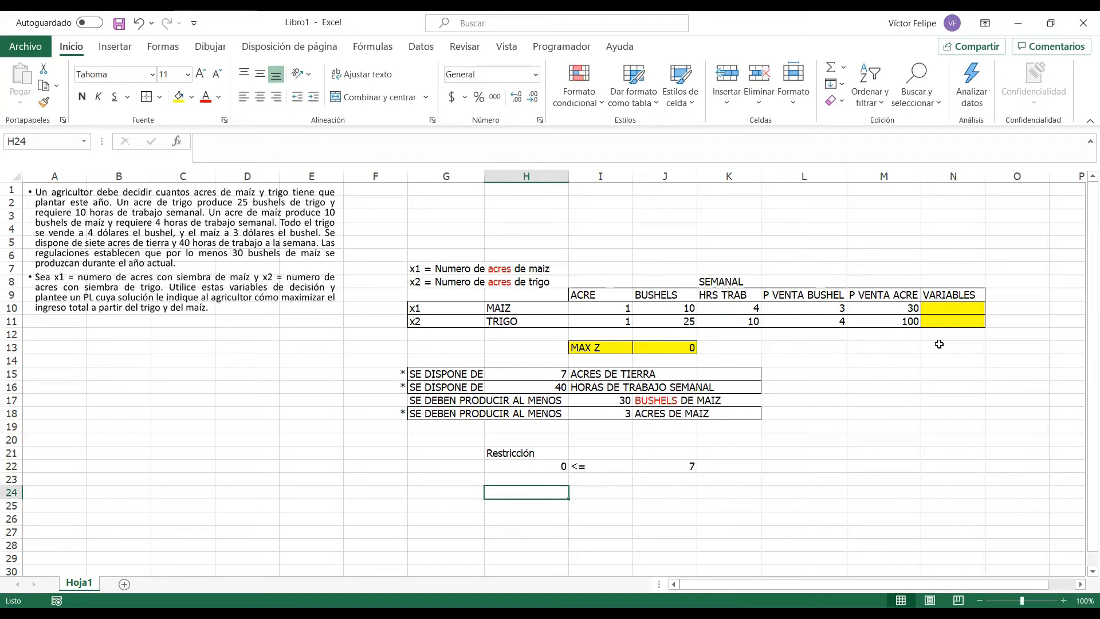
- Examine how the weekly labor hours in K10:K11 pair with the variable cells N10:N11
{"action": "left_click", "coordinate": [974, 309]}
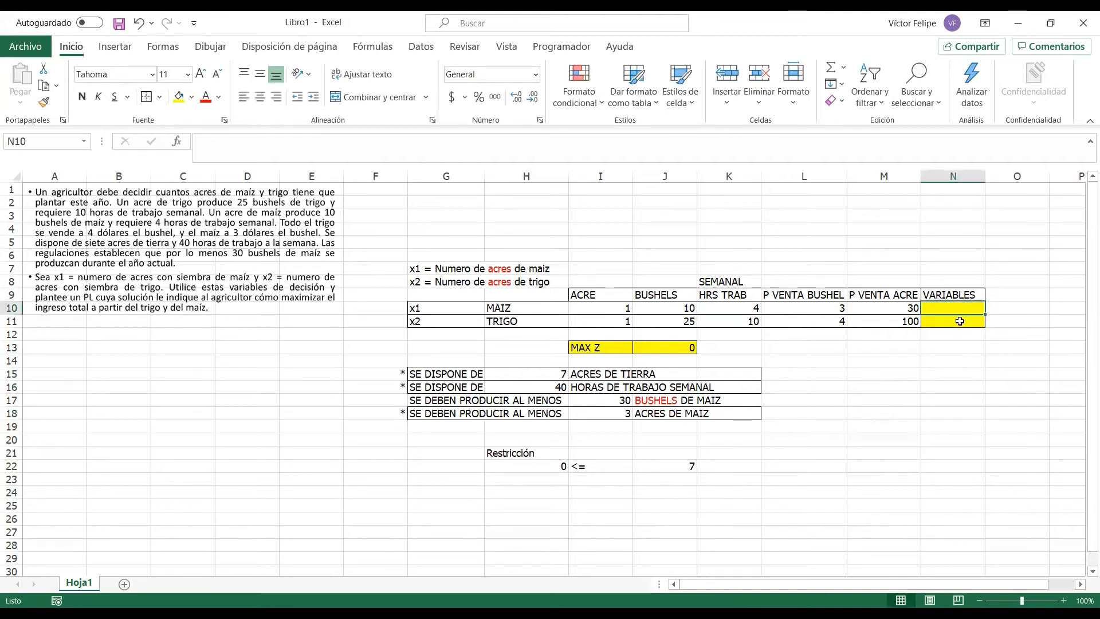
{"action": "left_click_drag", "start_coordinate": [729, 308], "coordinate": [729, 322]}
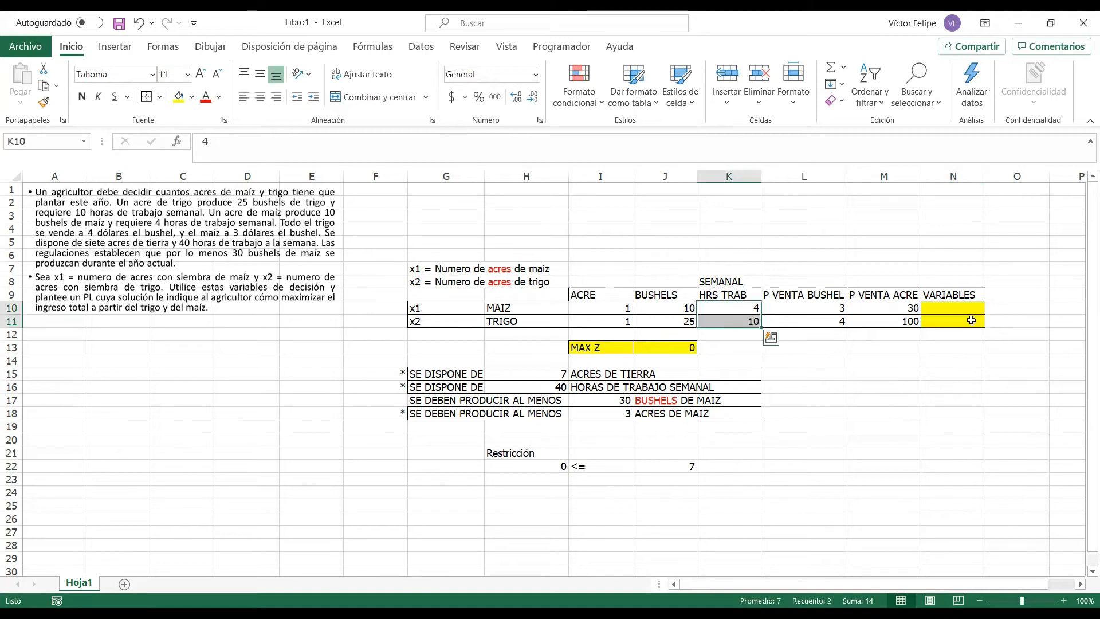
{"action": "left_click", "coordinate": [963, 310]}
{"action": "left_click", "coordinate": [969, 322]}
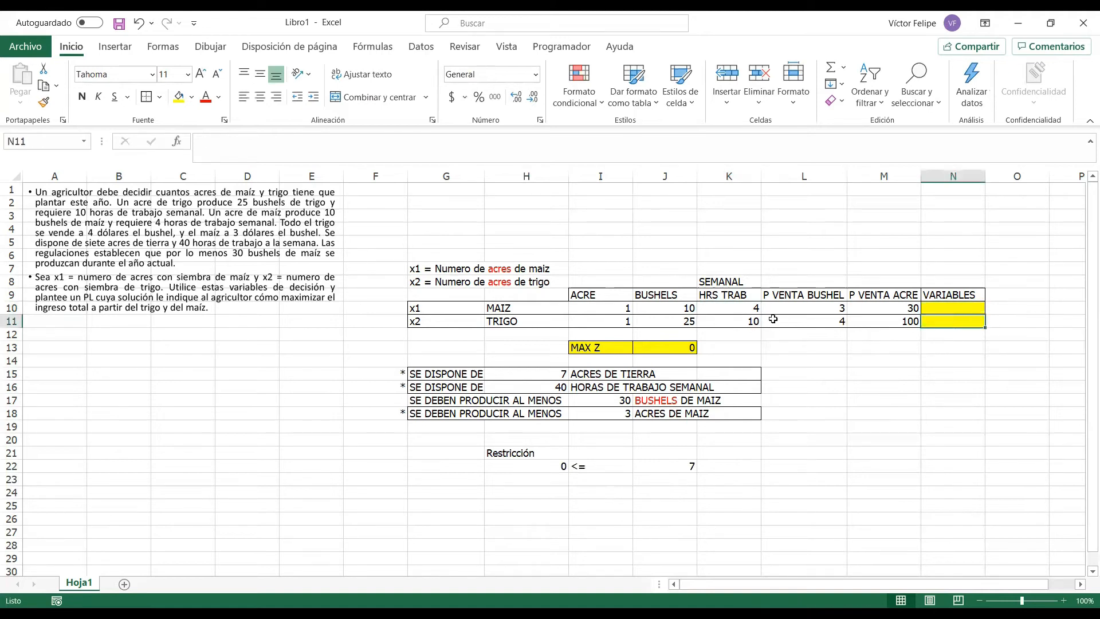
{"action": "left_click_drag", "start_coordinate": [752, 310], "coordinate": [752, 321]}
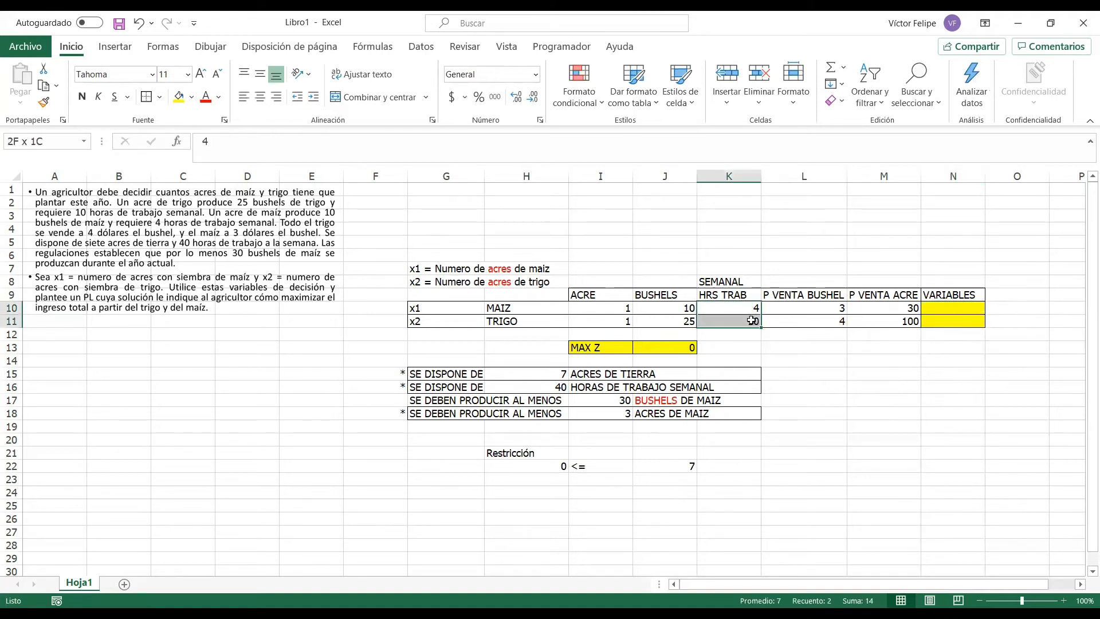
{"action": "left_click", "coordinate": [974, 311]}
{"action": "left_click", "coordinate": [751, 318]}
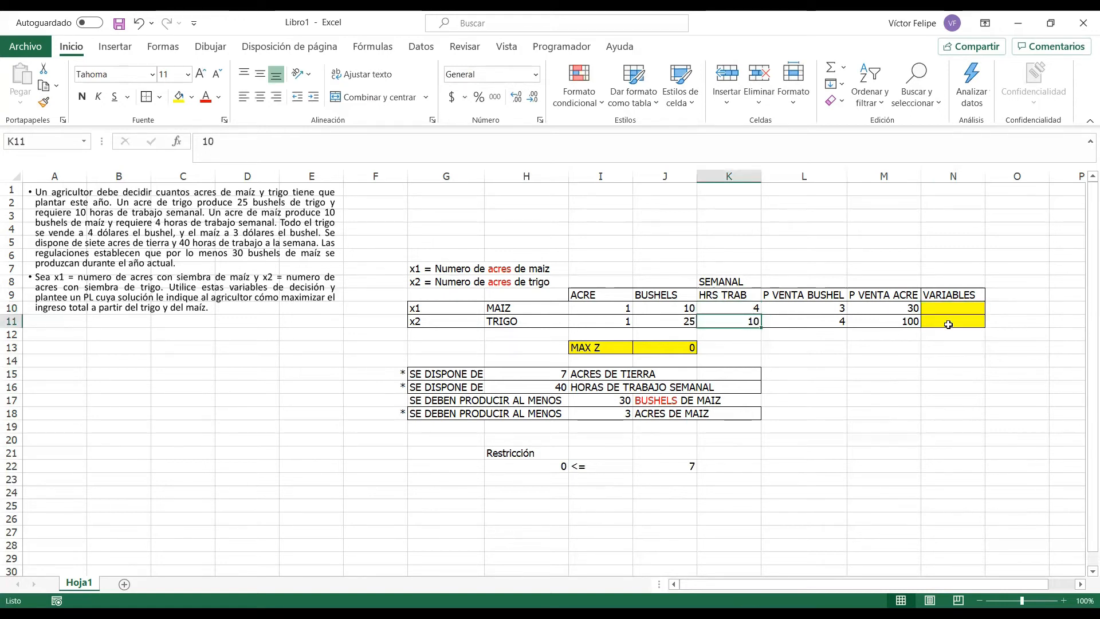
- Enter the weekly labor hours constraint in H23 as =SUMAPRODUCTO(N10:N11;K10:K11)
{"action": "left_click", "coordinate": [506, 482]}
{"action": "type", "text": "="}
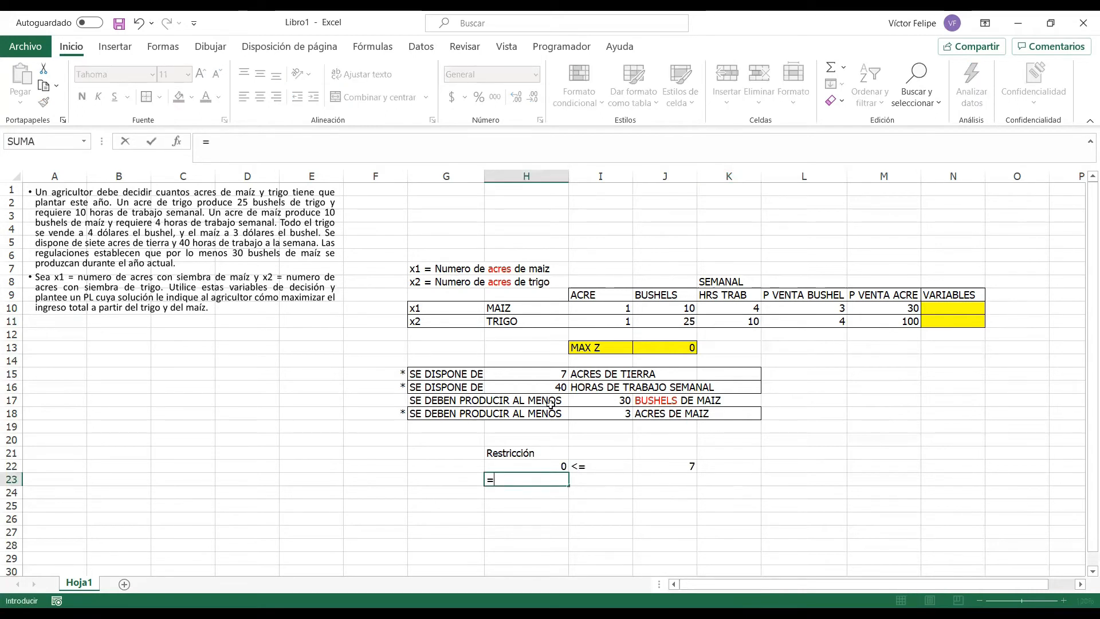
{"action": "type", "text": "SUMAPRODUCTO("}
{"action": "left_click_drag", "start_coordinate": [954, 310], "coordinate": [954, 322]}
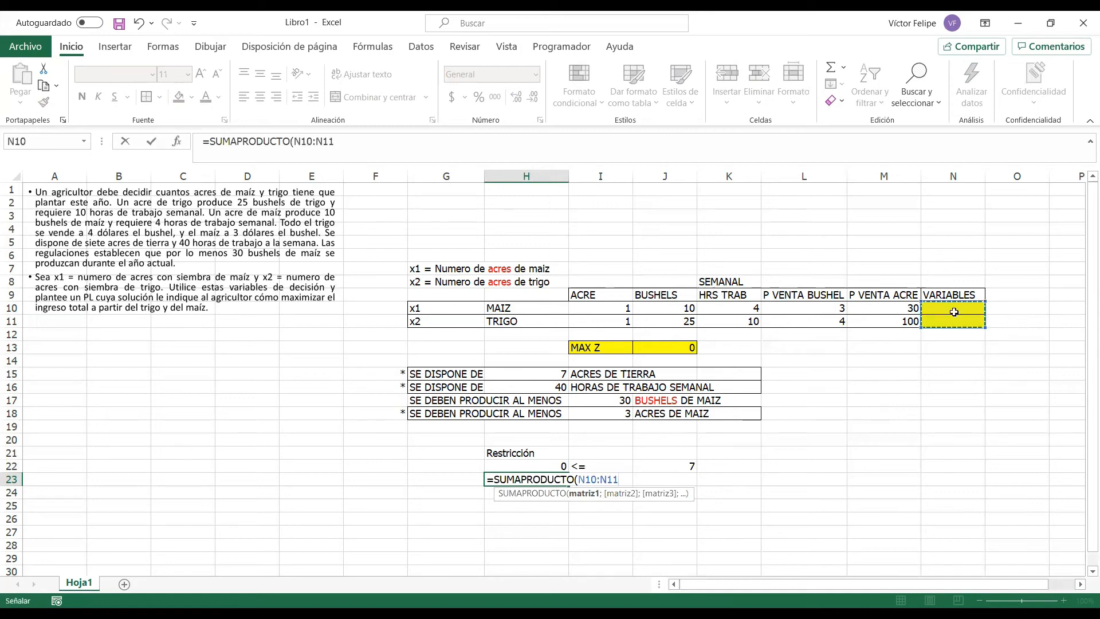
{"action": "type", "text": ";"}
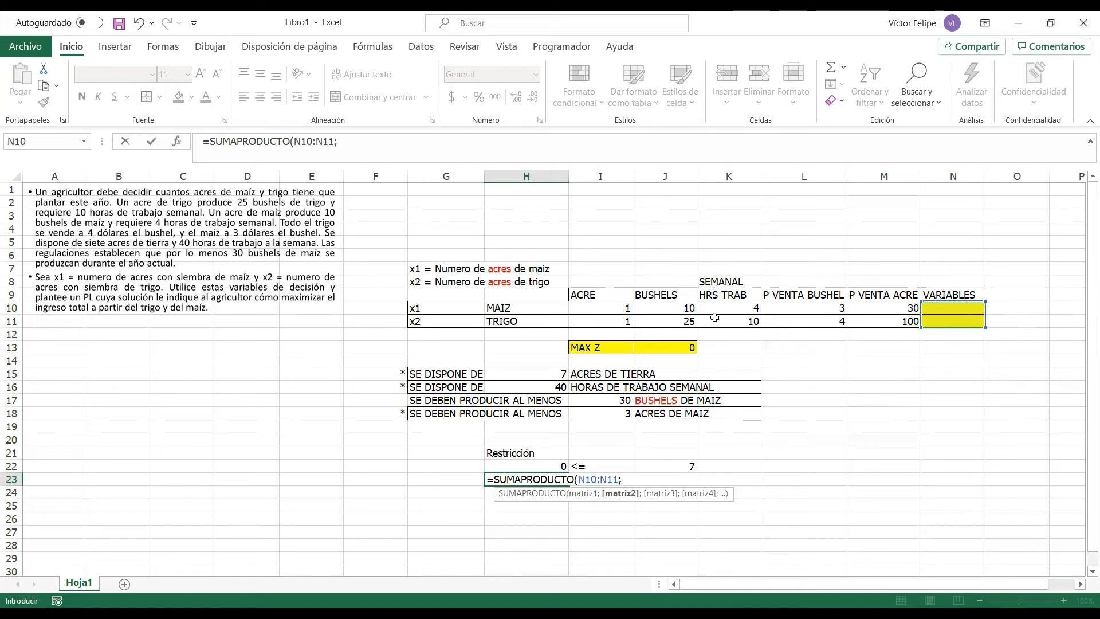
{"action": "left_click_drag", "start_coordinate": [715, 310], "coordinate": [714, 321]}
{"action": "key", "text": "Return"}
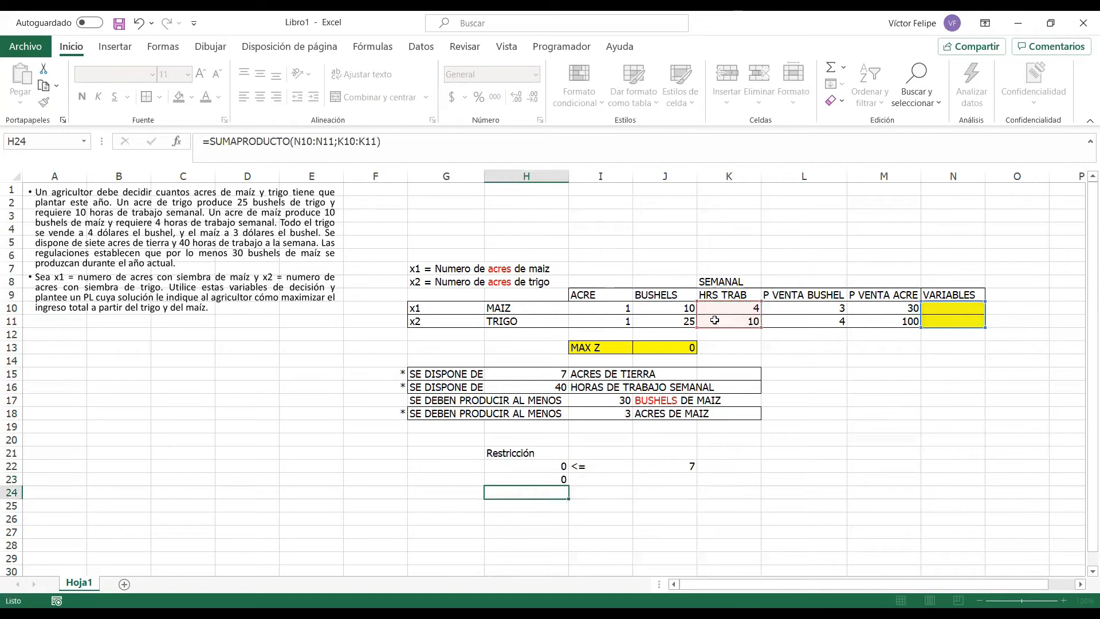
{"action": "left_click", "coordinate": [743, 308]}
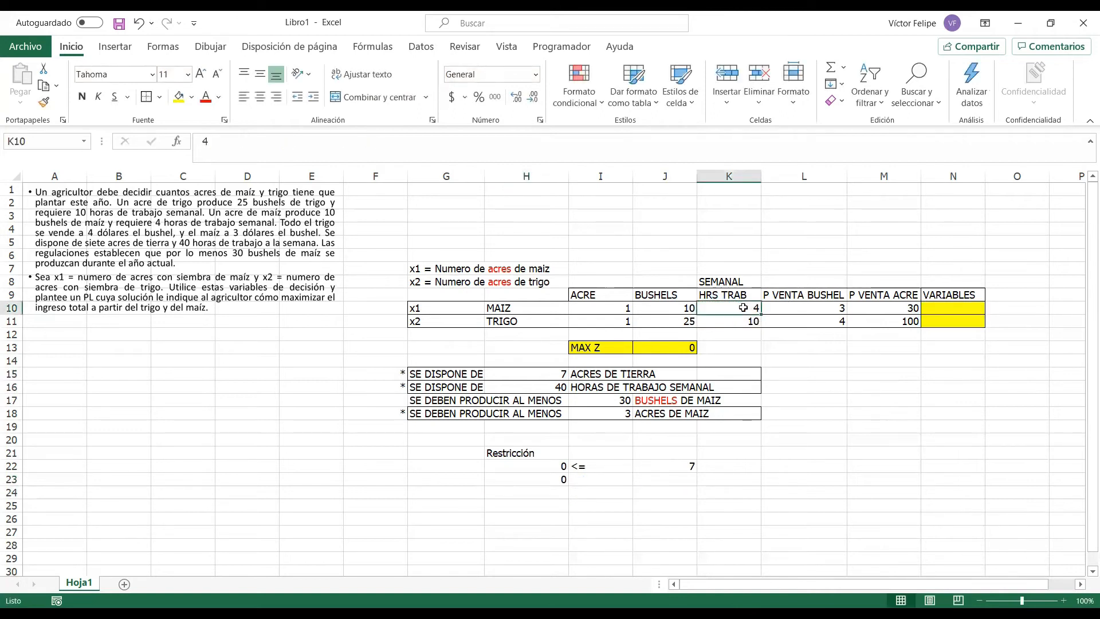
{"action": "left_click", "coordinate": [940, 305], "text": "ctrl"}
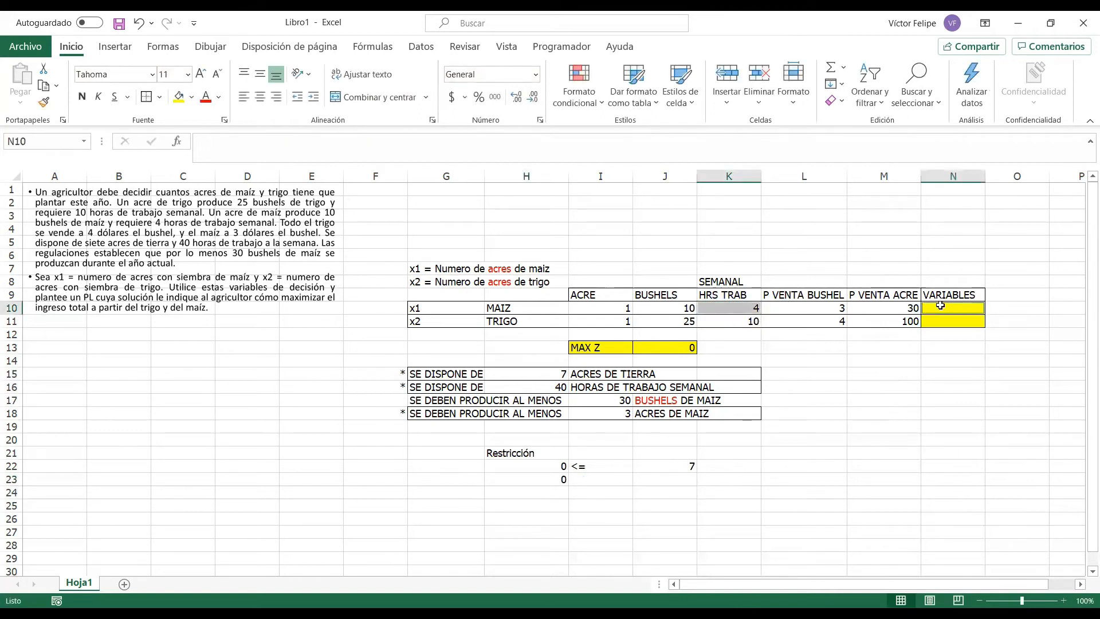
- Complete the weekly labor hours constraint in row 23 with "<=" in I23 and 40 in J23
{"action": "left_click", "coordinate": [735, 321], "text": "ctrl"}
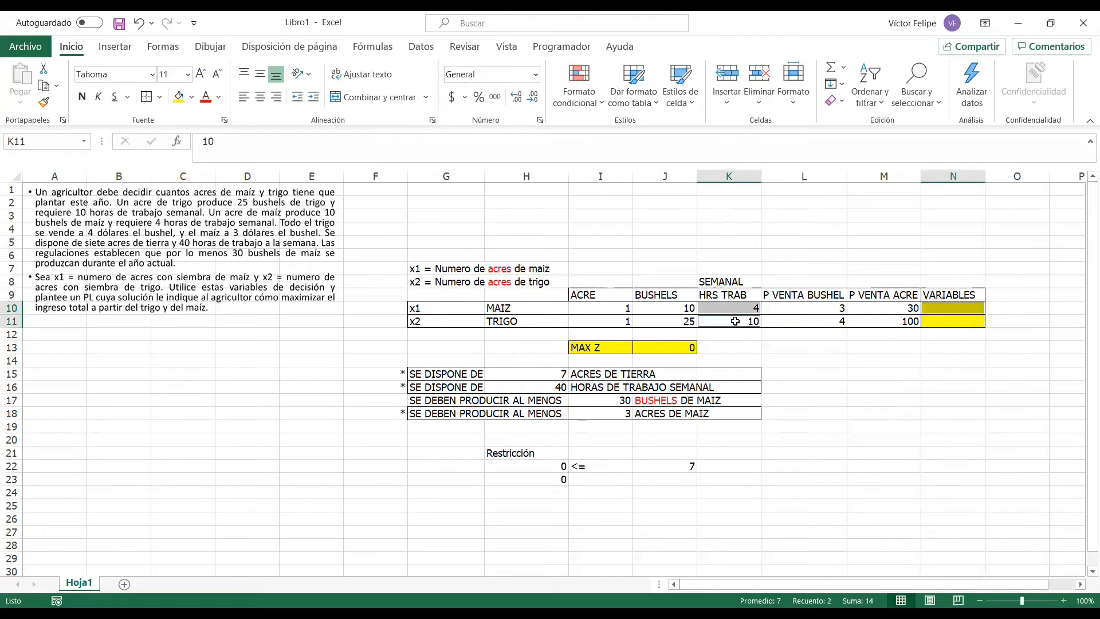
{"action": "left_click", "coordinate": [929, 323], "text": "ctrl"}
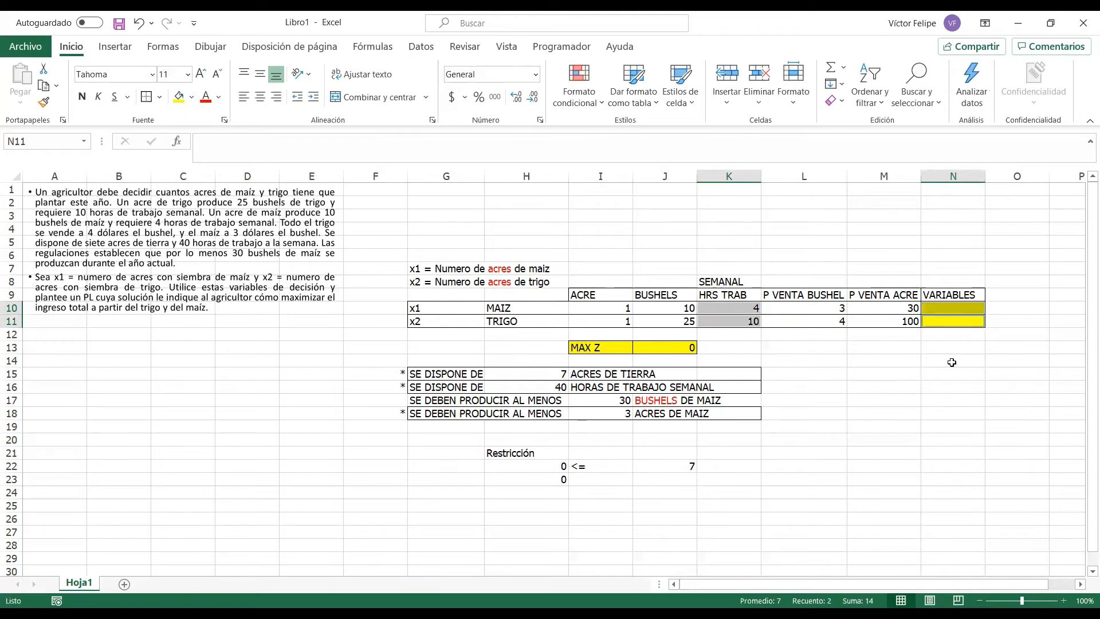
{"action": "left_click", "coordinate": [933, 357]}
{"action": "left_click", "coordinate": [576, 489]}
{"action": "left_click", "coordinate": [596, 481]}
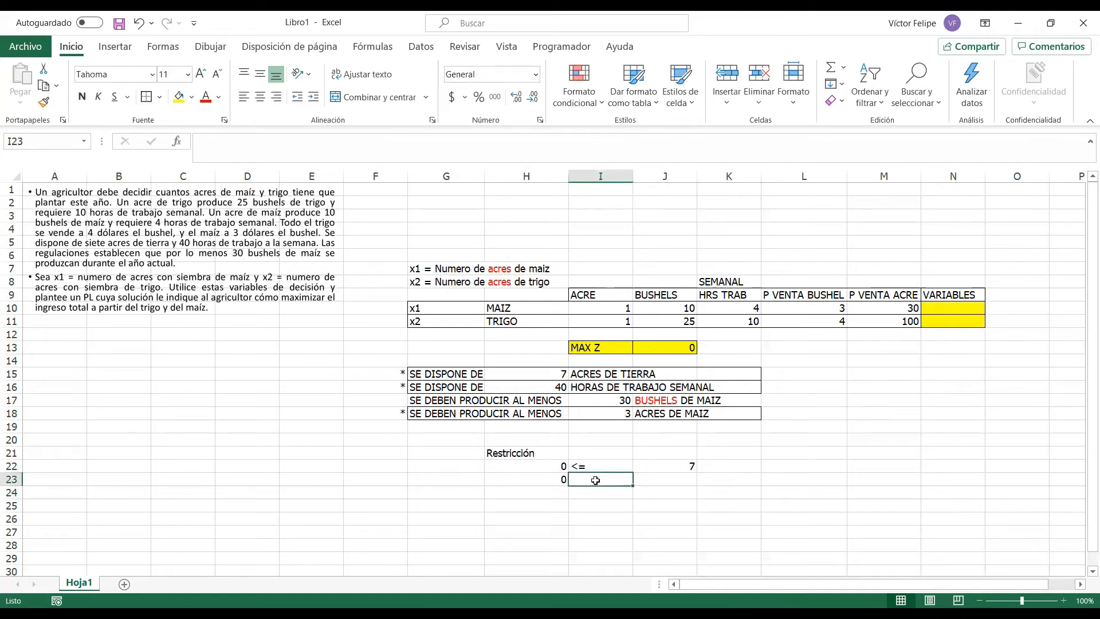
{"action": "type", "text": "<="}
{"action": "key", "text": "Tab"}
{"action": "type", "text": "40"}
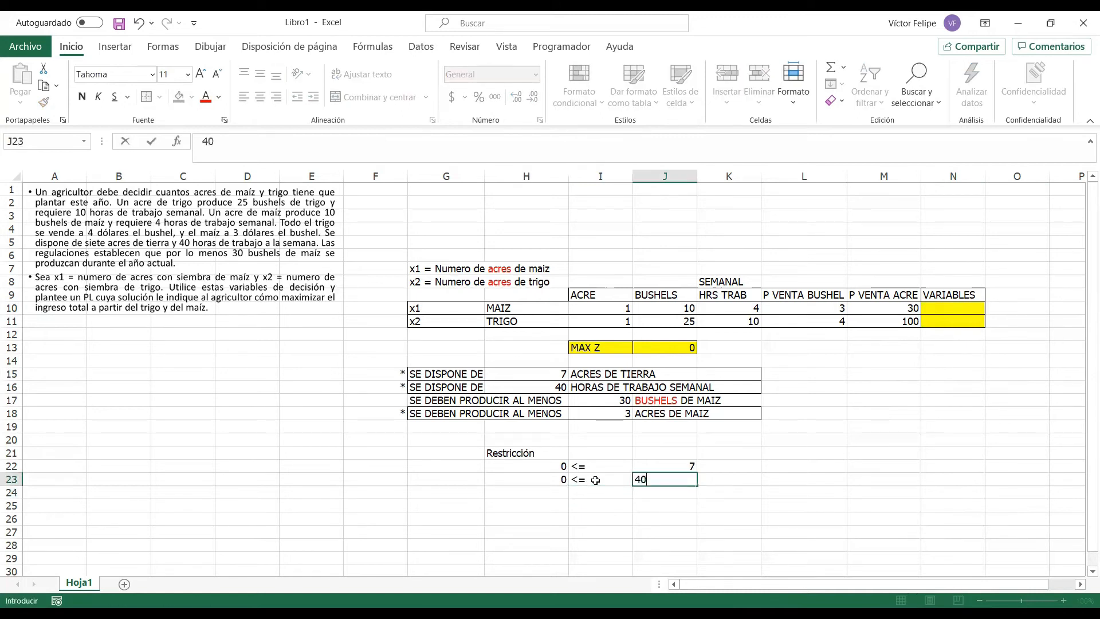
{"action": "key", "text": "Return"}
- Center the contents of the constraint range H22:J24 and put an outside border around it
{"action": "left_click_drag", "start_coordinate": [550, 469], "coordinate": [645, 494]}
{"action": "left_click", "coordinate": [261, 97]}
{"action": "left_click", "coordinate": [147, 97]}
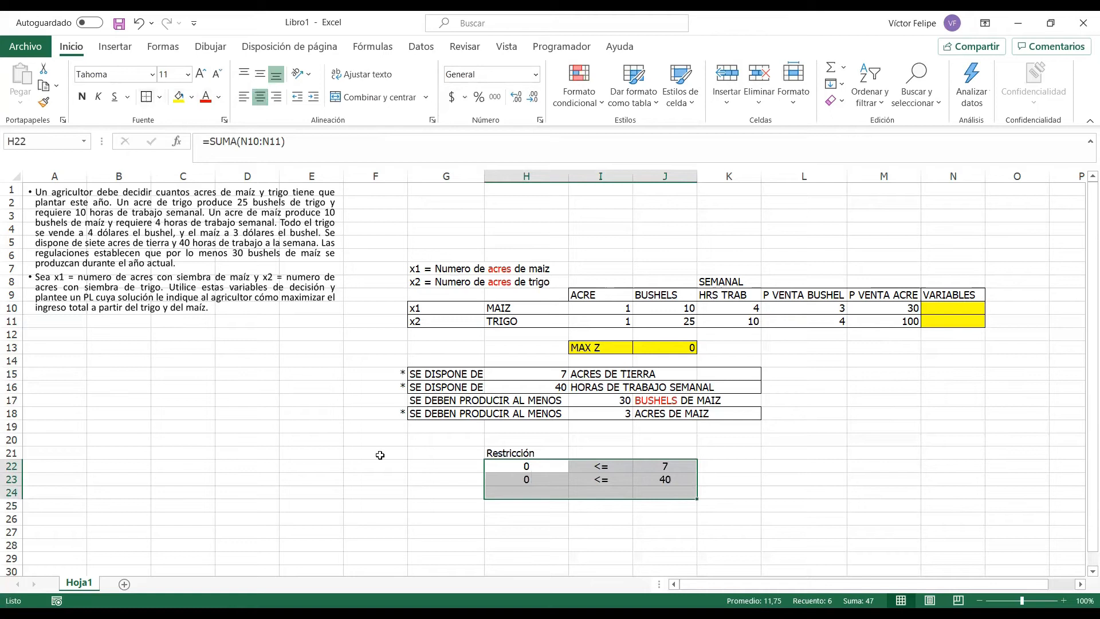
{"action": "left_click", "coordinate": [472, 508]}
- Build the minimum maize acres constraint in row 24 with =N10 in H24, ">=" in I24 and 3 in J24
{"action": "left_click_drag", "start_coordinate": [440, 414], "coordinate": [672, 413]}
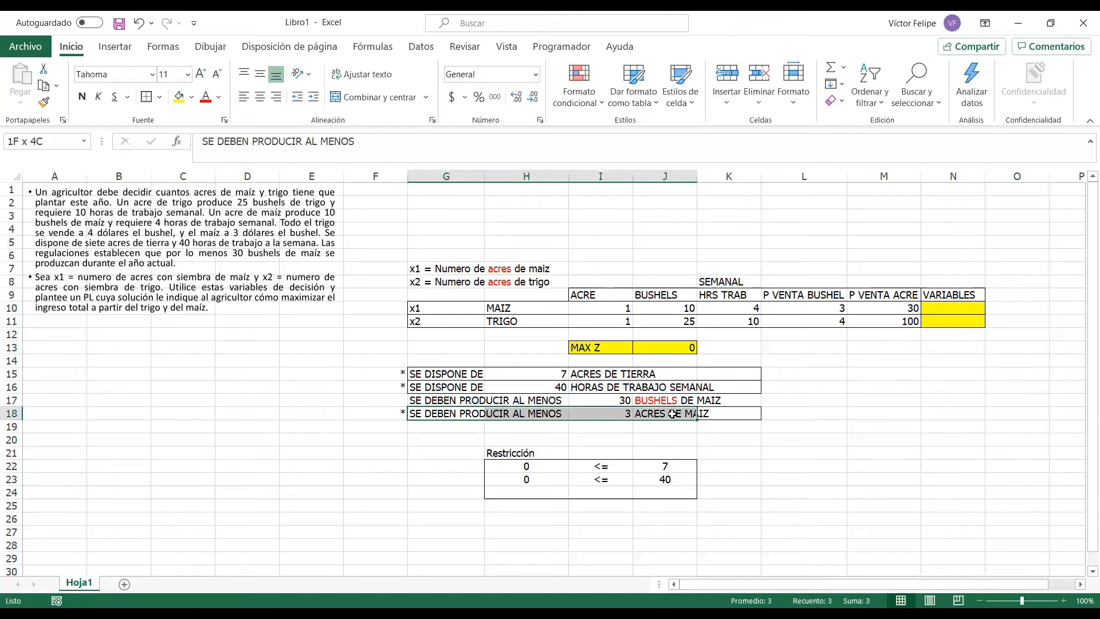
{"action": "left_click", "coordinate": [949, 307]}
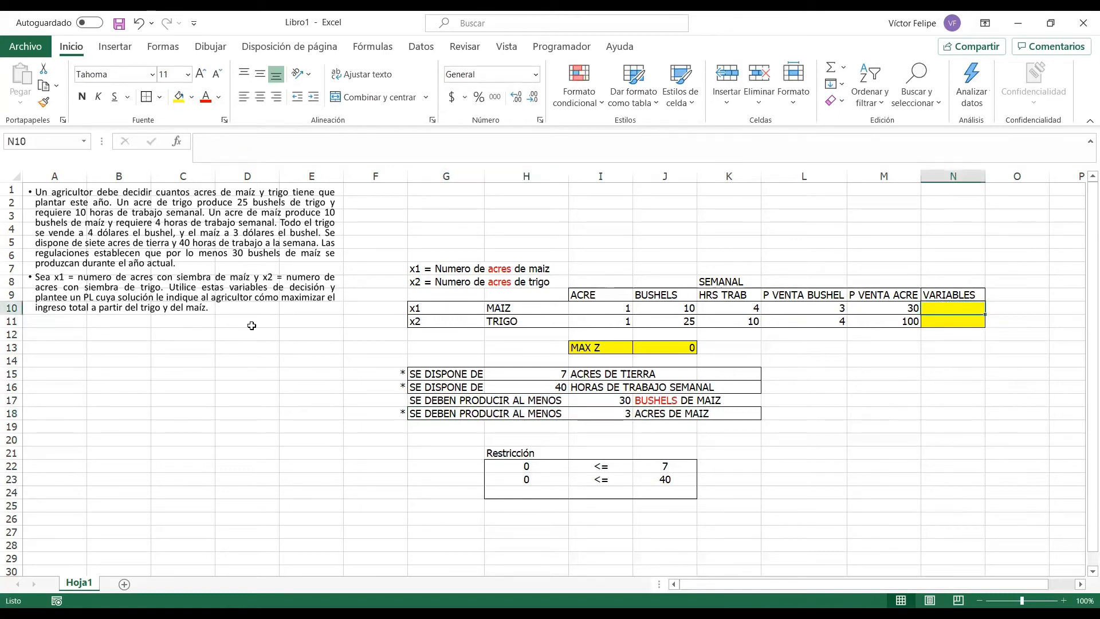
{"action": "left_click", "coordinate": [12, 308]}
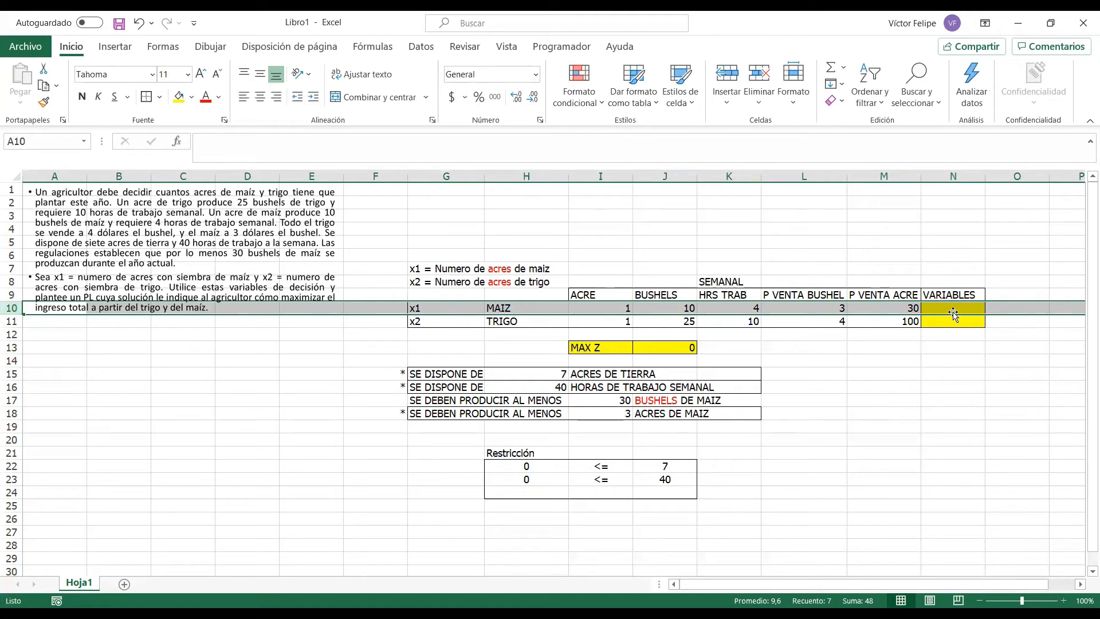
{"action": "left_click", "coordinate": [533, 491]}
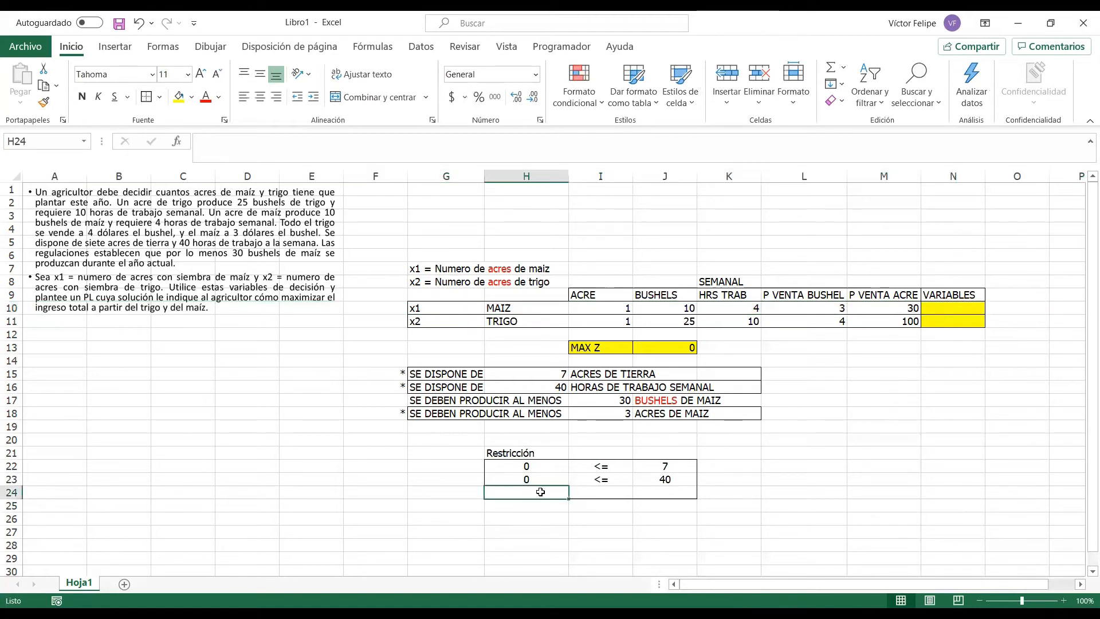
{"action": "type", "text": "="}
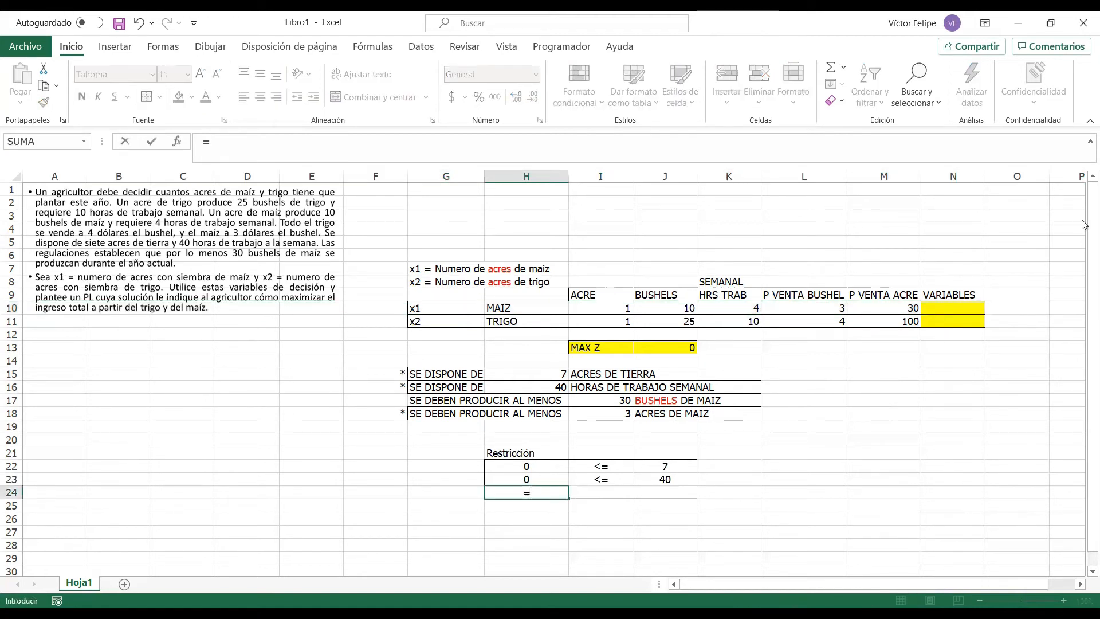
{"action": "left_click", "coordinate": [947, 306]}
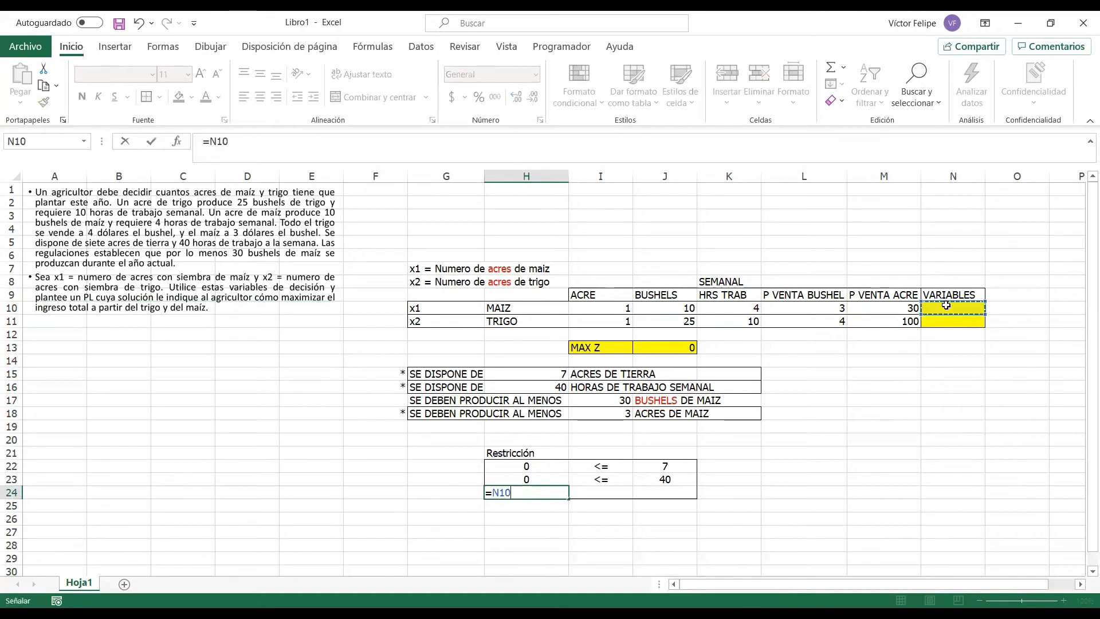
{"action": "key", "text": "Tab"}
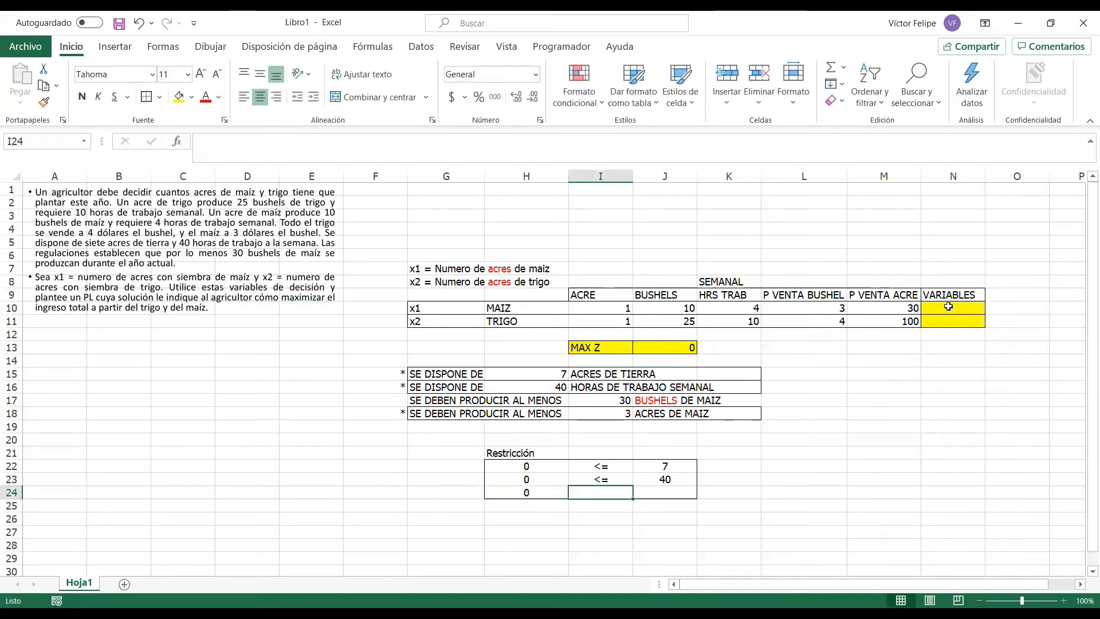
{"action": "type", "text": ">="}
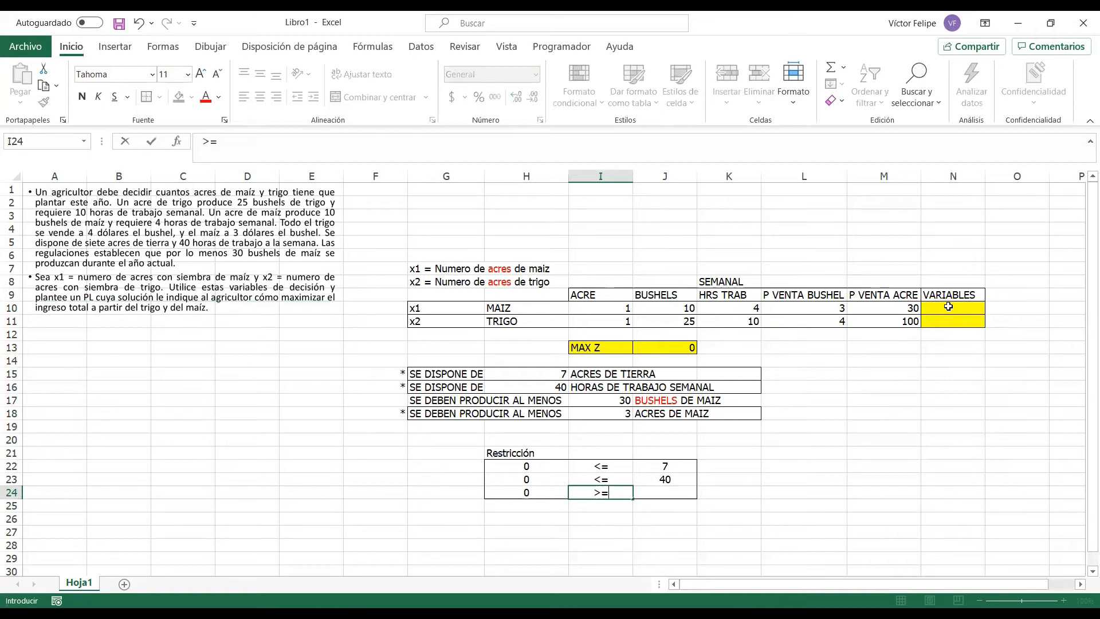
{"action": "key", "text": "Tab"}
{"action": "type", "text": "3"}
{"action": "key", "text": "Return"}
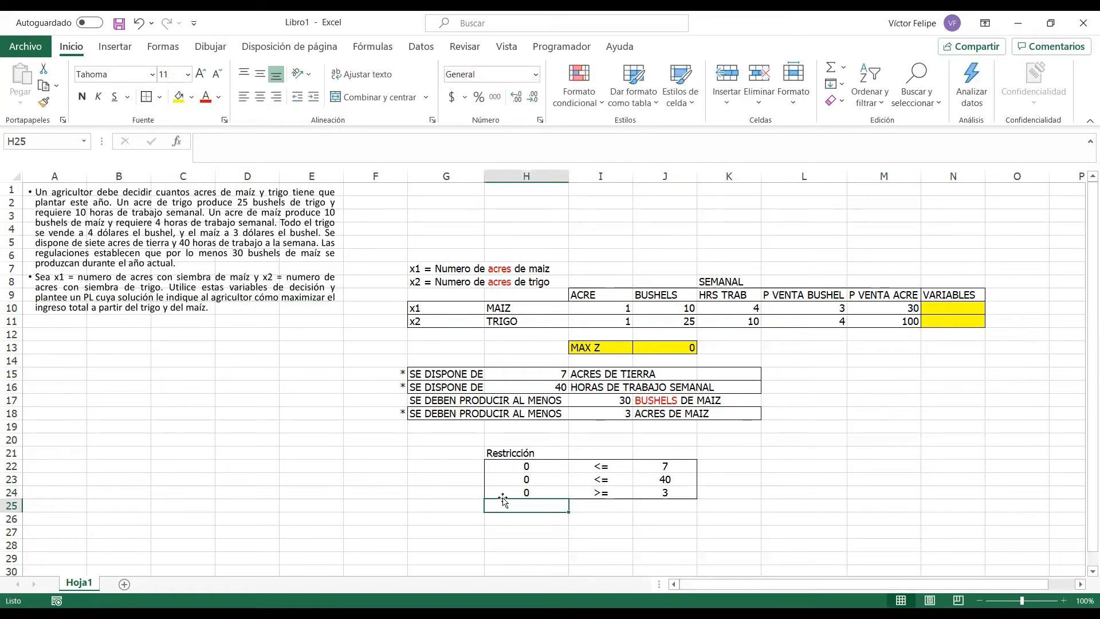
- Label the objective function by entering "fo" in H13, beside MAX Z
{"action": "left_click", "coordinate": [507, 455]}
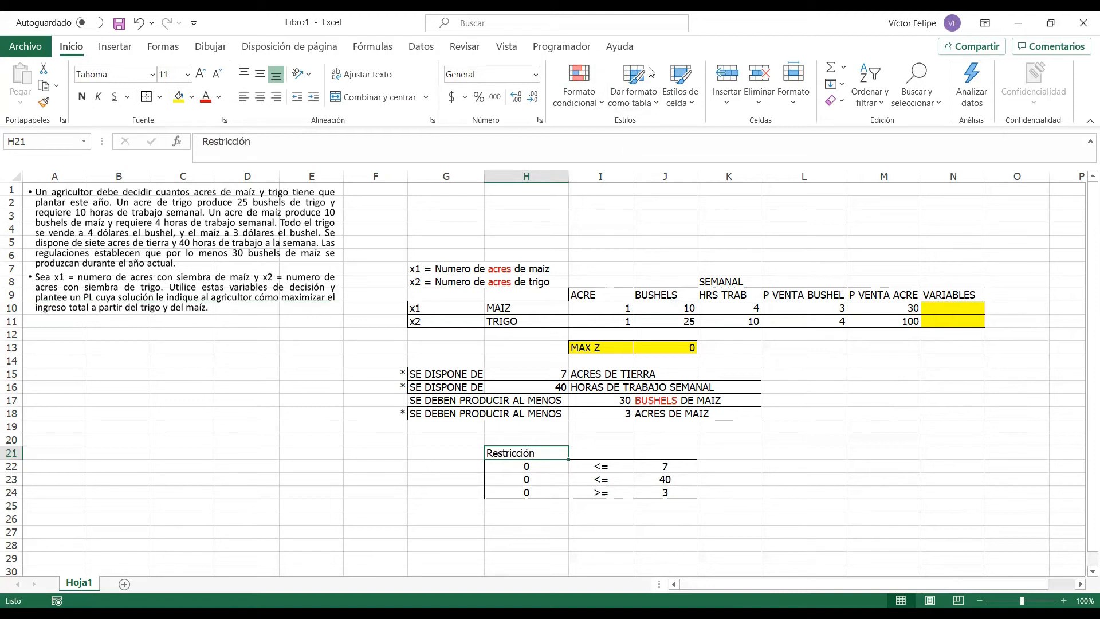
{"action": "left_click", "coordinate": [871, 11]}
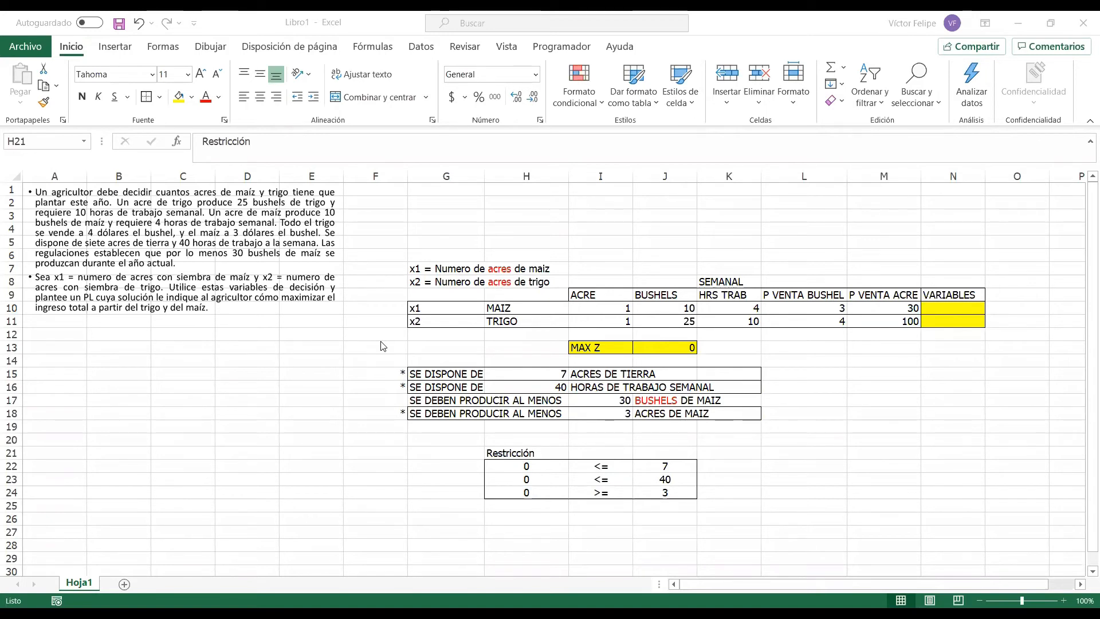
{"action": "left_click", "coordinate": [666, 347]}
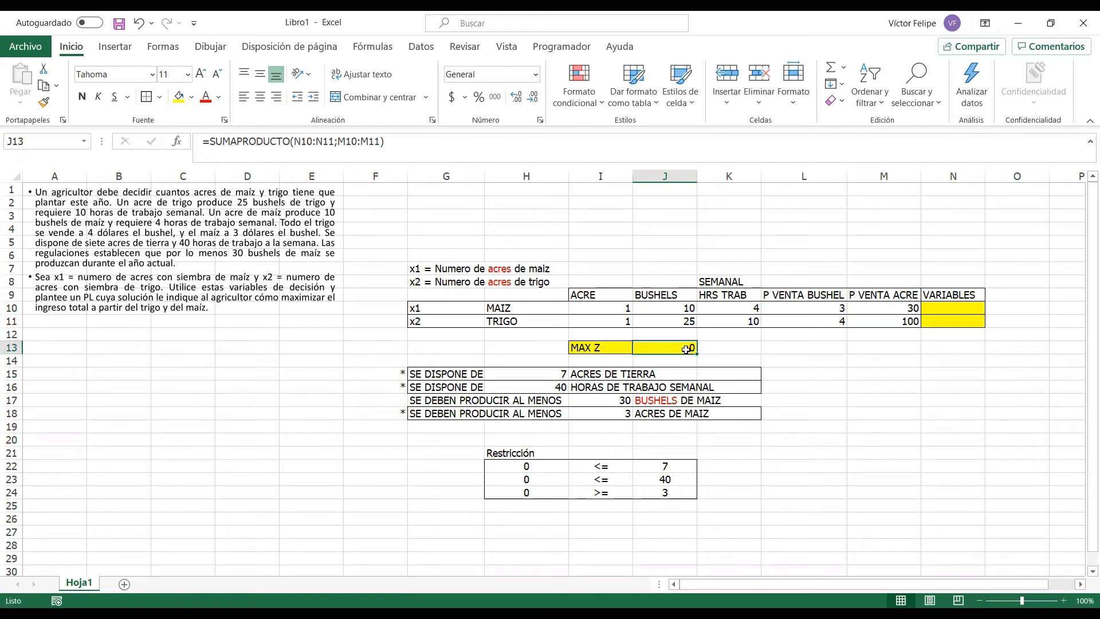
{"action": "left_click", "coordinate": [557, 348]}
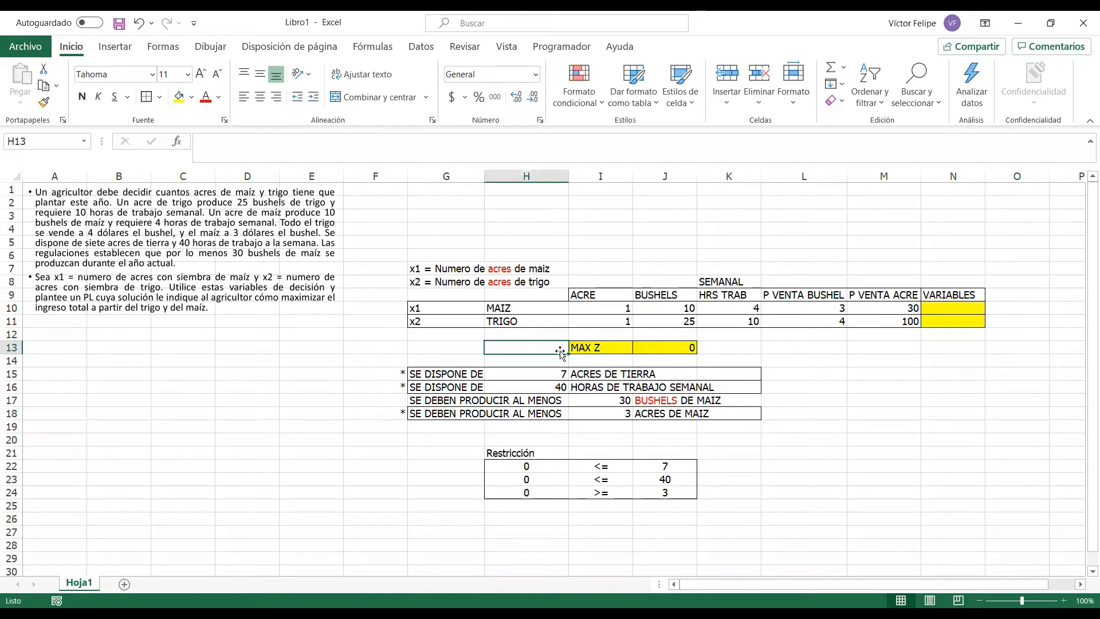
{"action": "type", "text": "fo"}
{"action": "key", "text": "Tab"}
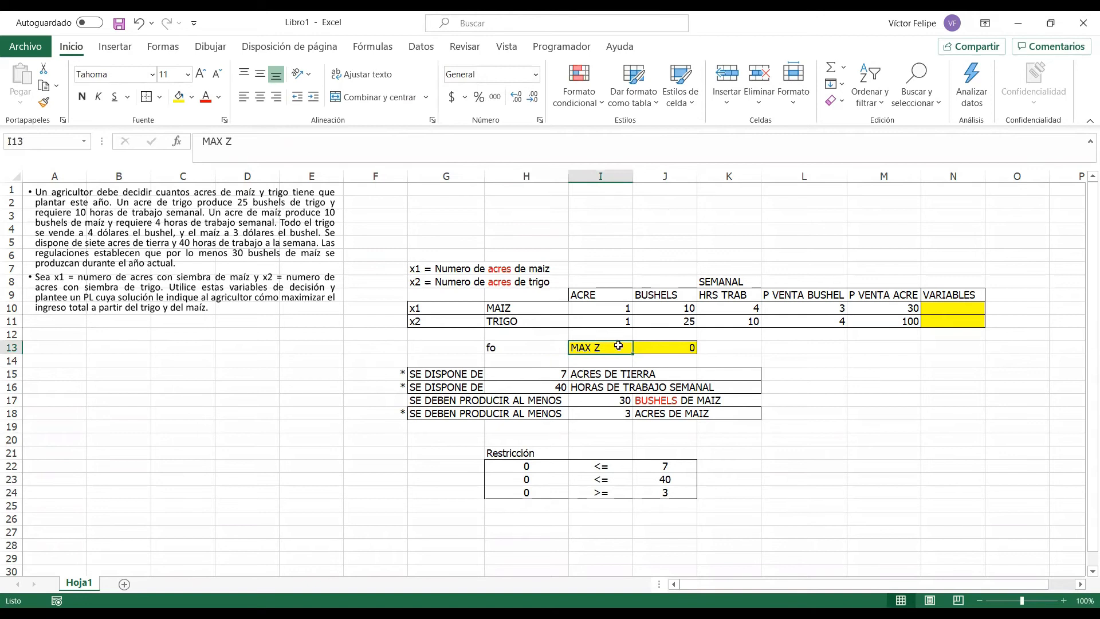
- Open Solver with the MAX Z cell J13 as the objective and move its dialog aside
{"action": "left_click", "coordinate": [682, 347]}
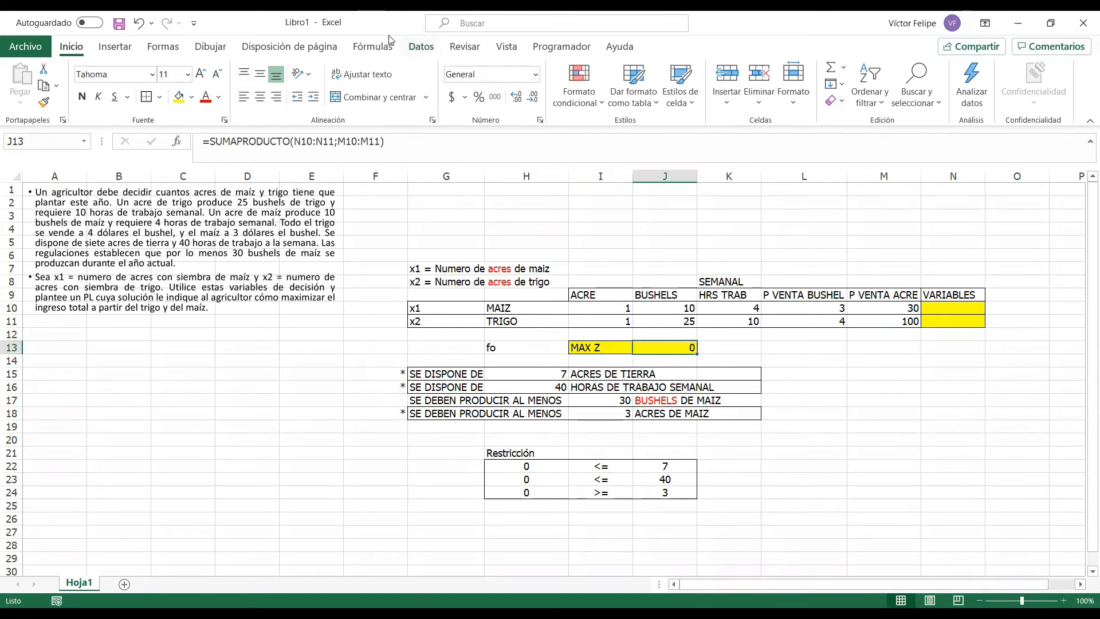
{"action": "left_click", "coordinate": [421, 48]}
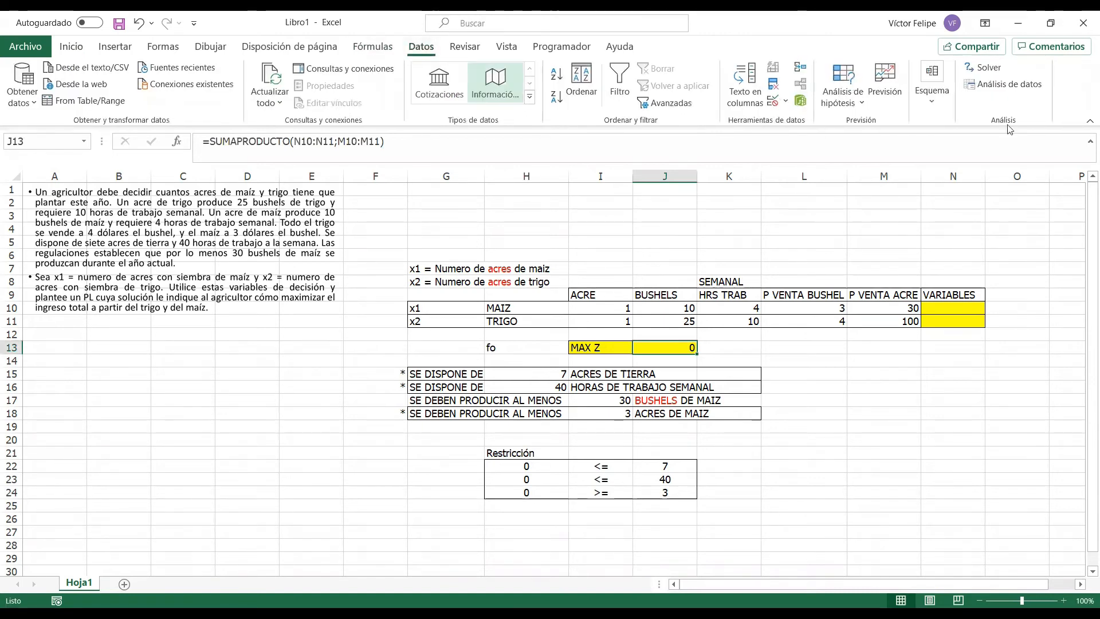
{"action": "left_click", "coordinate": [983, 72]}
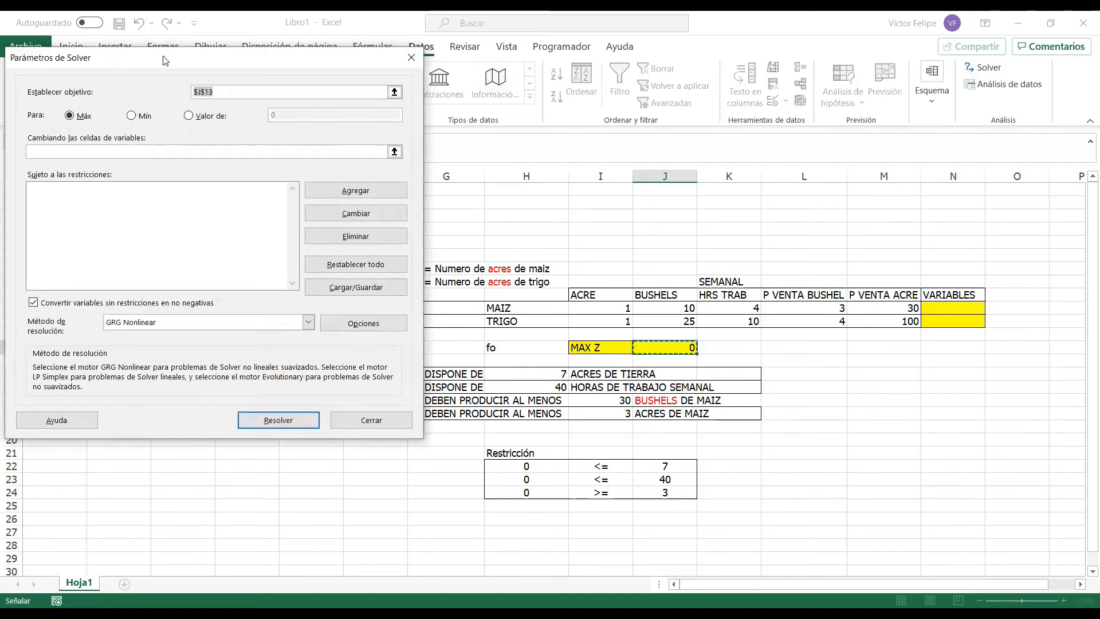
{"action": "left_click", "coordinate": [243, 105]}
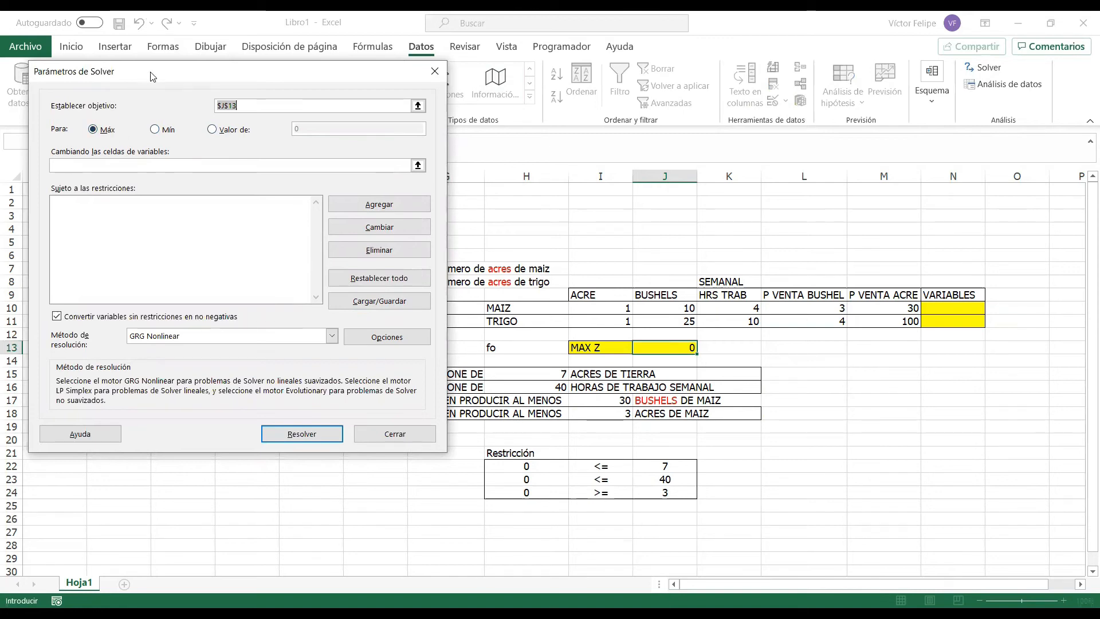
{"action": "left_click_drag", "start_coordinate": [152, 73], "coordinate": [243, 62]}
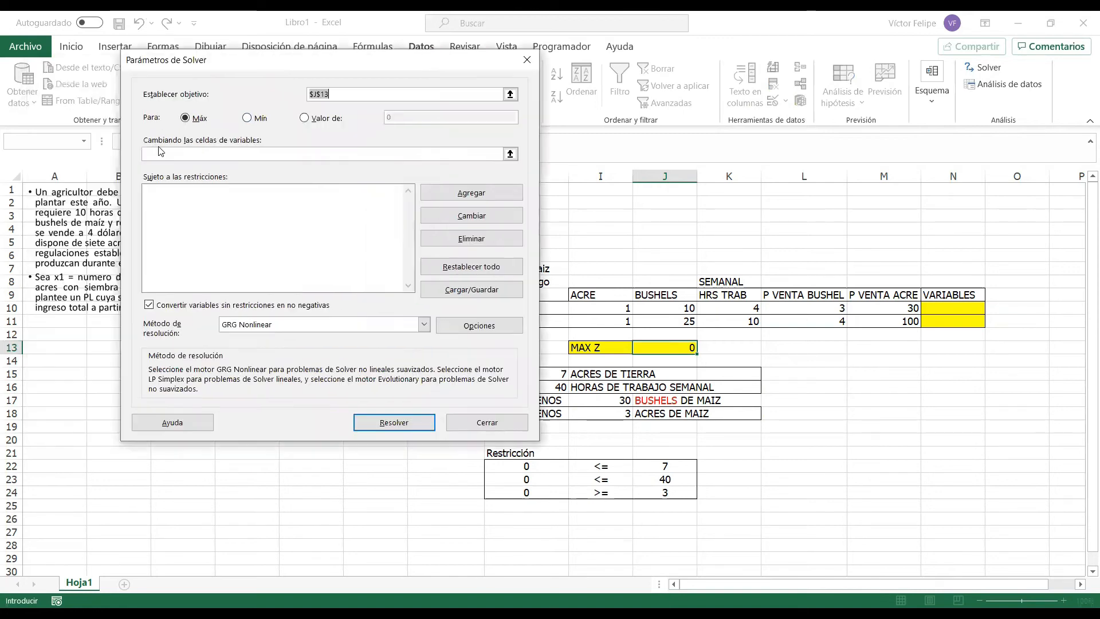
- Set N10:N11 as the variable cells that Solver changes
{"action": "left_click", "coordinate": [236, 152]}
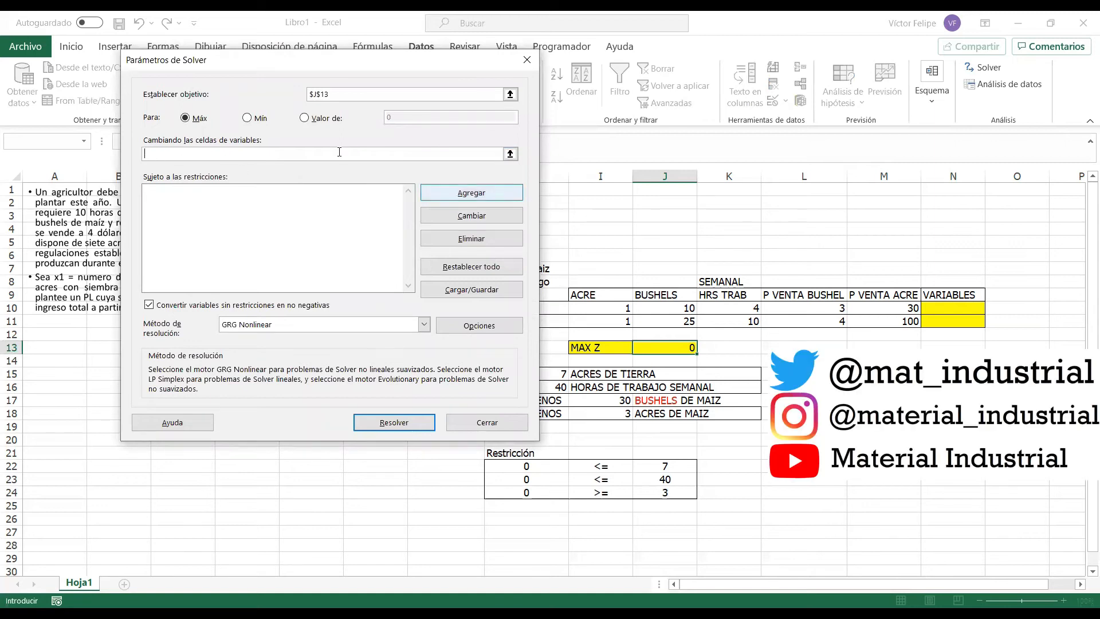
{"action": "left_click_drag", "start_coordinate": [953, 308], "coordinate": [953, 321]}
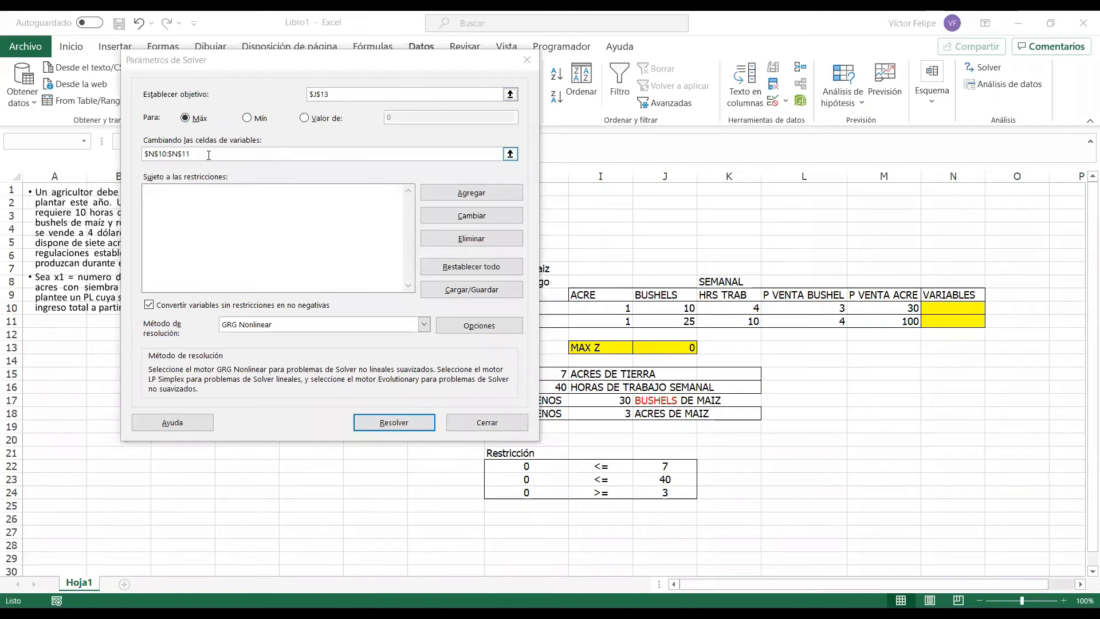
{"action": "left_click", "coordinate": [314, 207]}
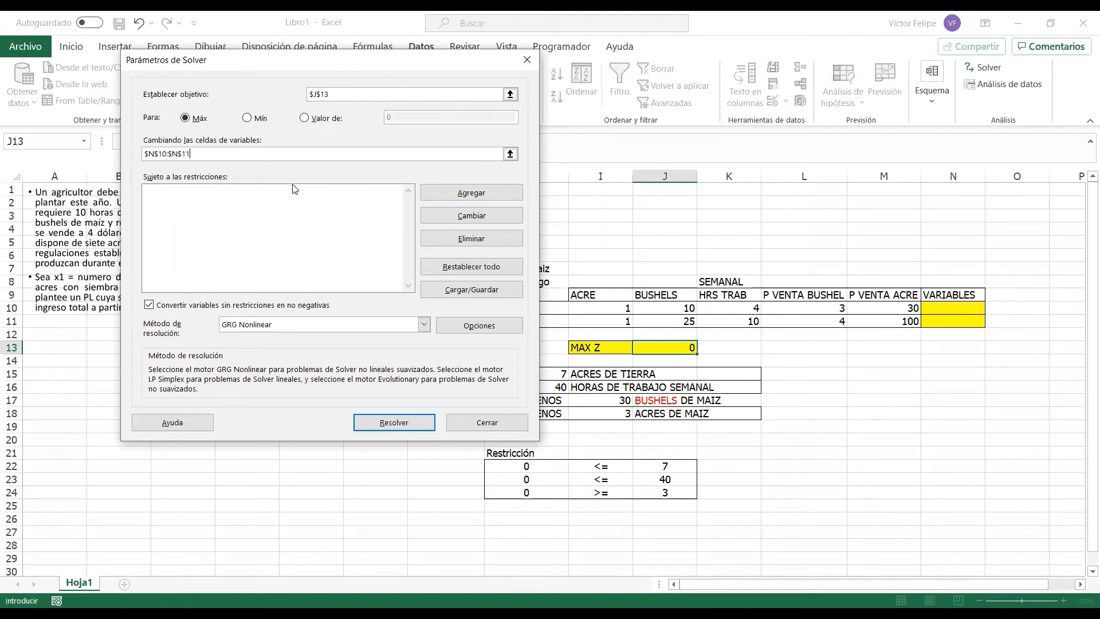
- Add the land constraint $H$22 <= $J$22 to the Solver model
{"action": "left_click", "coordinate": [471, 193]}
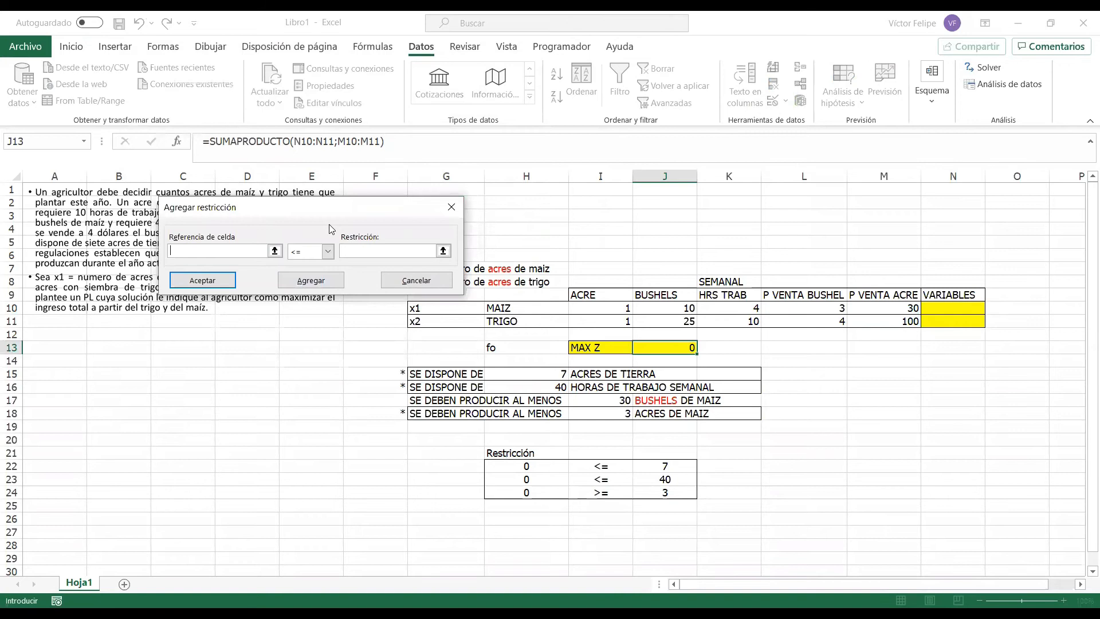
{"action": "left_click_drag", "start_coordinate": [319, 207], "coordinate": [620, 175]}
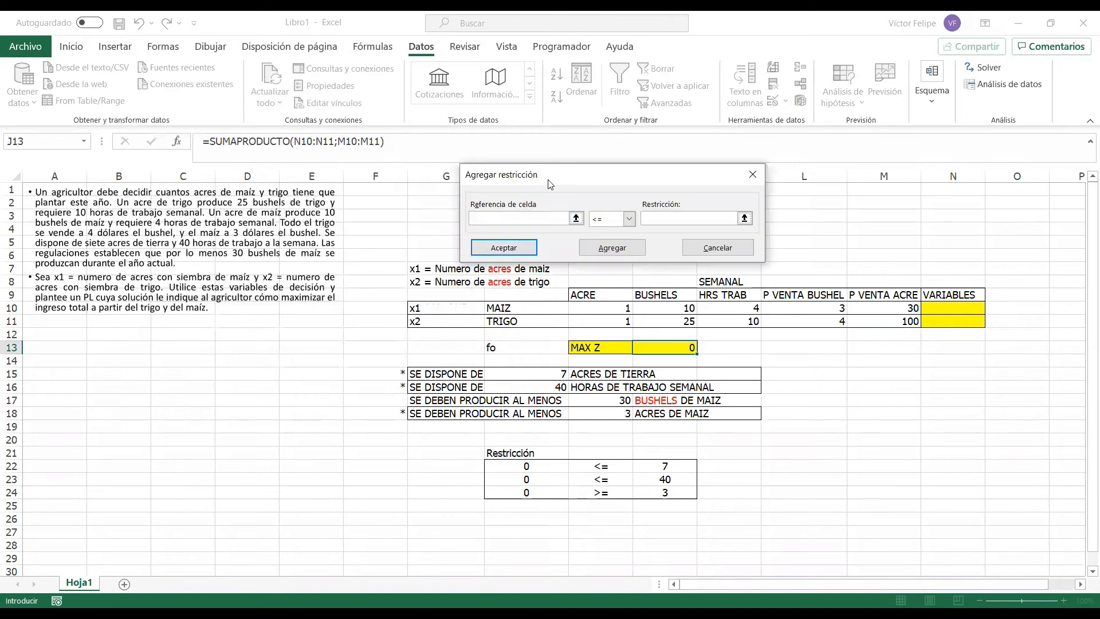
{"action": "left_click", "coordinate": [539, 467]}
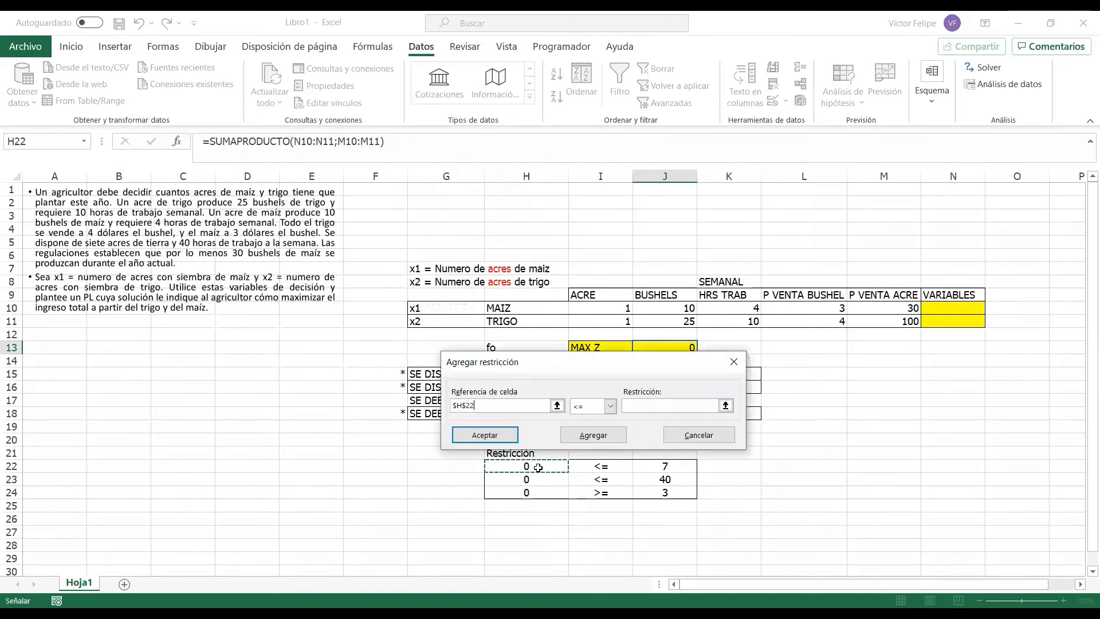
{"action": "left_click", "coordinate": [652, 409]}
{"action": "left_click", "coordinate": [654, 466]}
{"action": "left_click", "coordinate": [596, 437]}
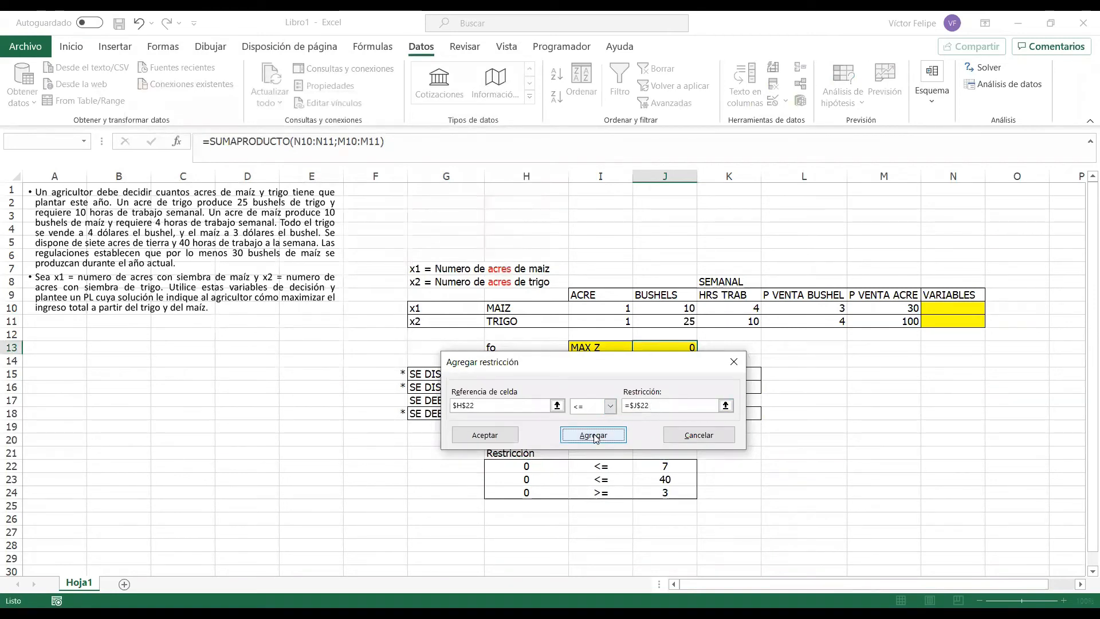
- Add the labor hours constraint $H$23 <= $J$23 to the Solver model
{"action": "left_click", "coordinate": [526, 479]}
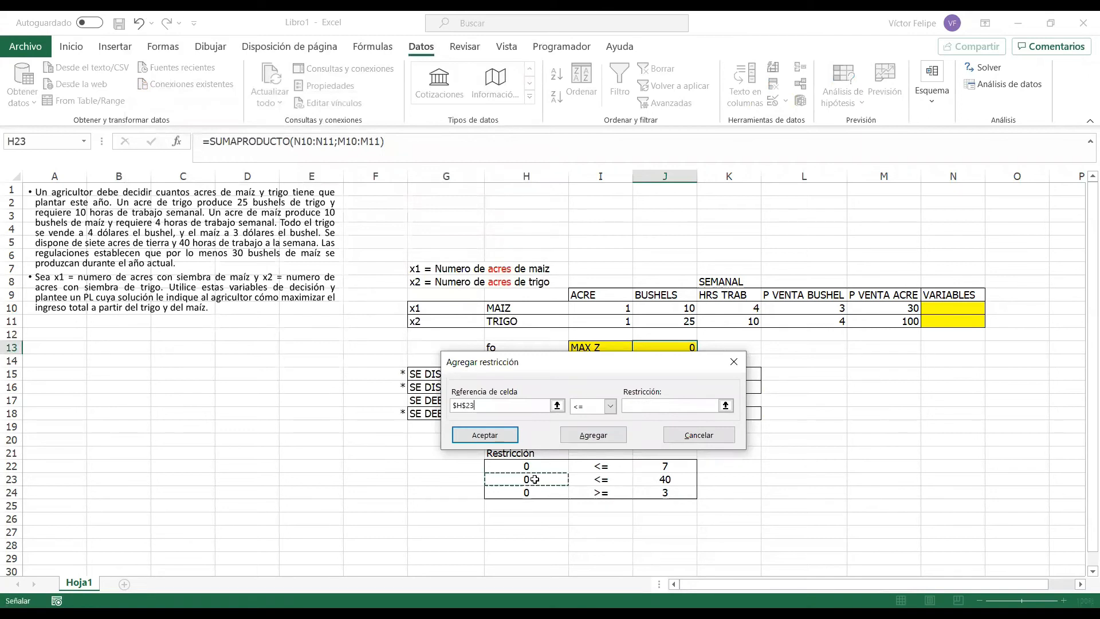
{"action": "left_click", "coordinate": [667, 405]}
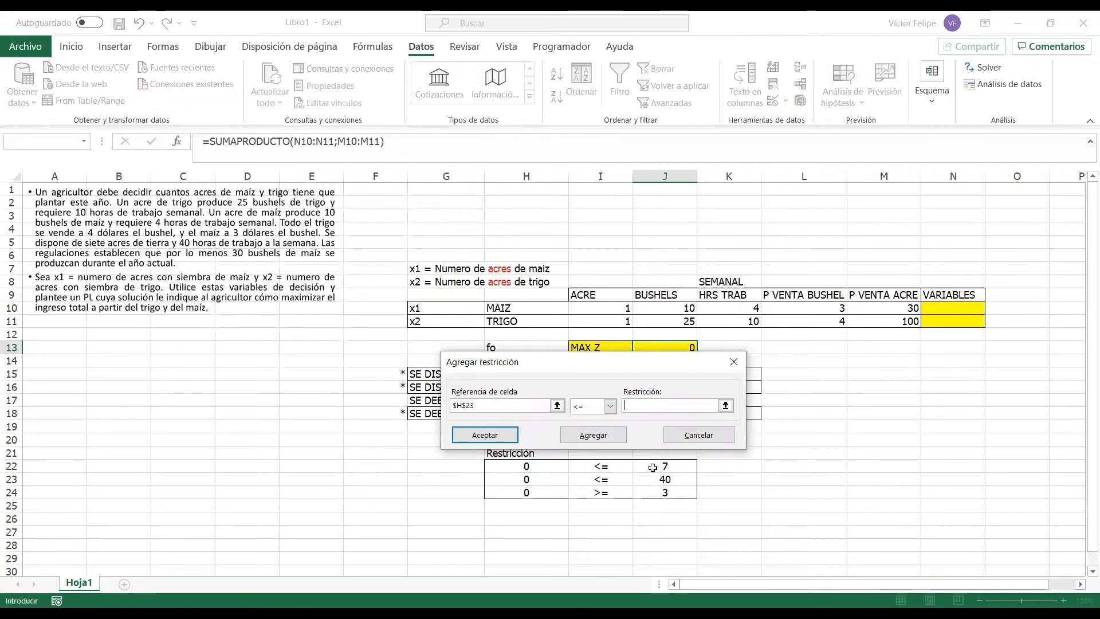
{"action": "left_click", "coordinate": [657, 477]}
{"action": "left_click", "coordinate": [594, 437]}
- Add the minimum maize constraint $H$24 >= $J$24 to the Solver model and finish adding constraints
{"action": "left_click", "coordinate": [527, 492]}
{"action": "left_click", "coordinate": [601, 407]}
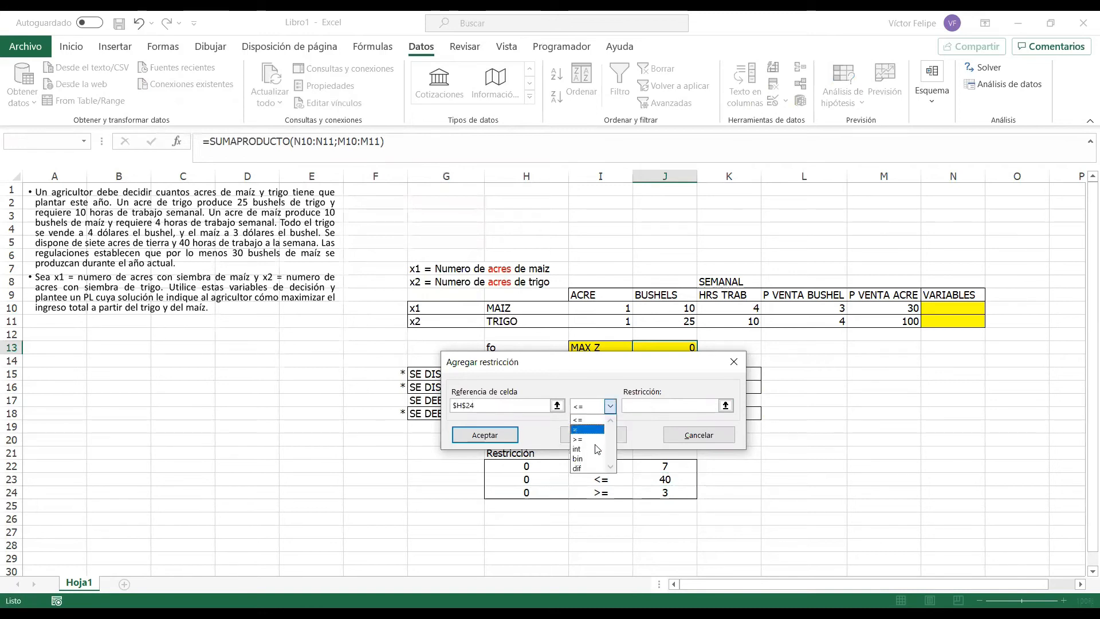
{"action": "left_click", "coordinate": [580, 439]}
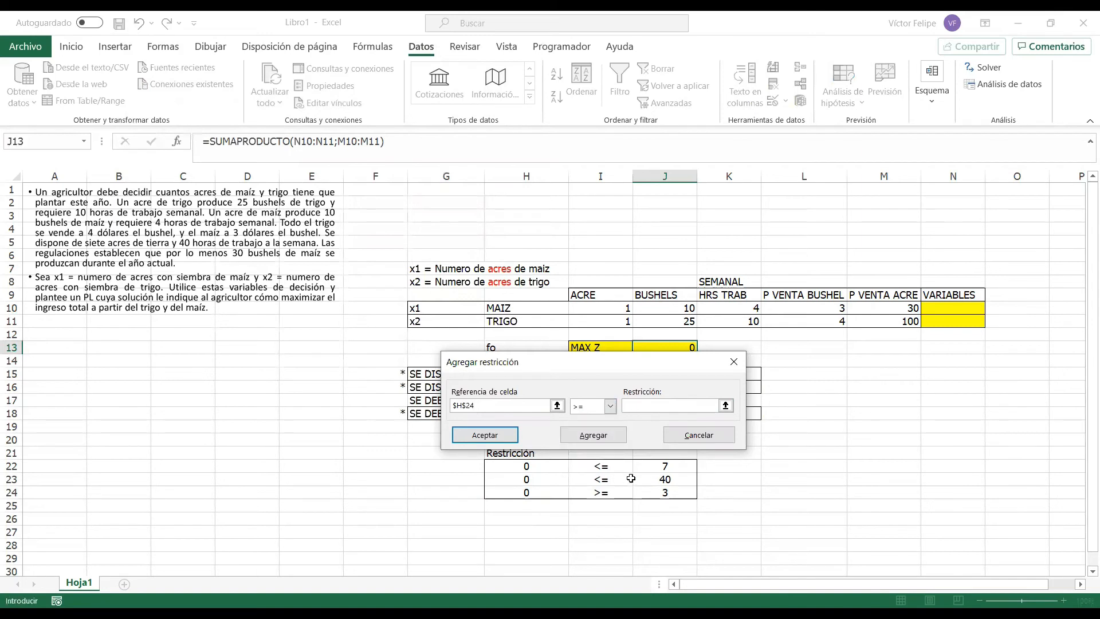
{"action": "left_click", "coordinate": [668, 493]}
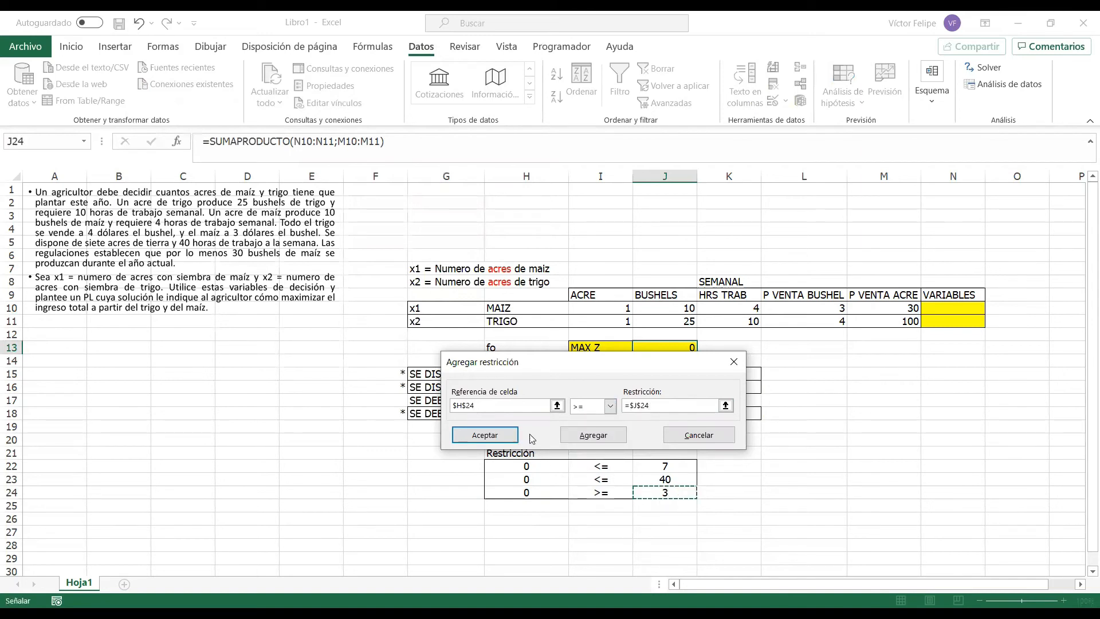
{"action": "left_click", "coordinate": [490, 435]}
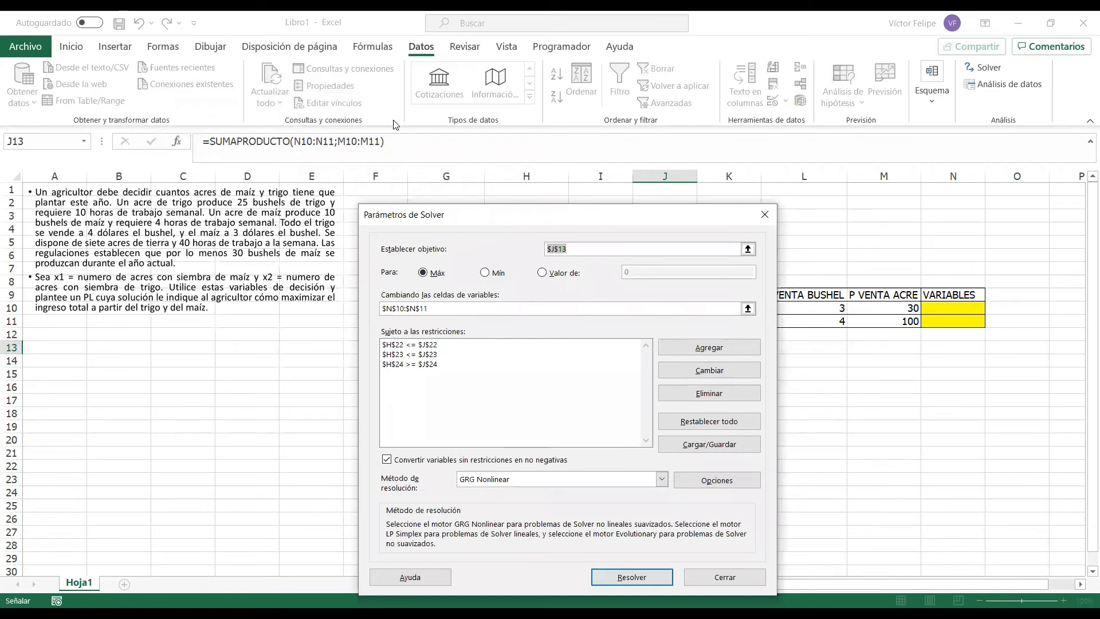
- Solve the model with the Simplex LP method and keep the Solver solution
{"action": "left_click_drag", "start_coordinate": [477, 214], "coordinate": [394, 84]}
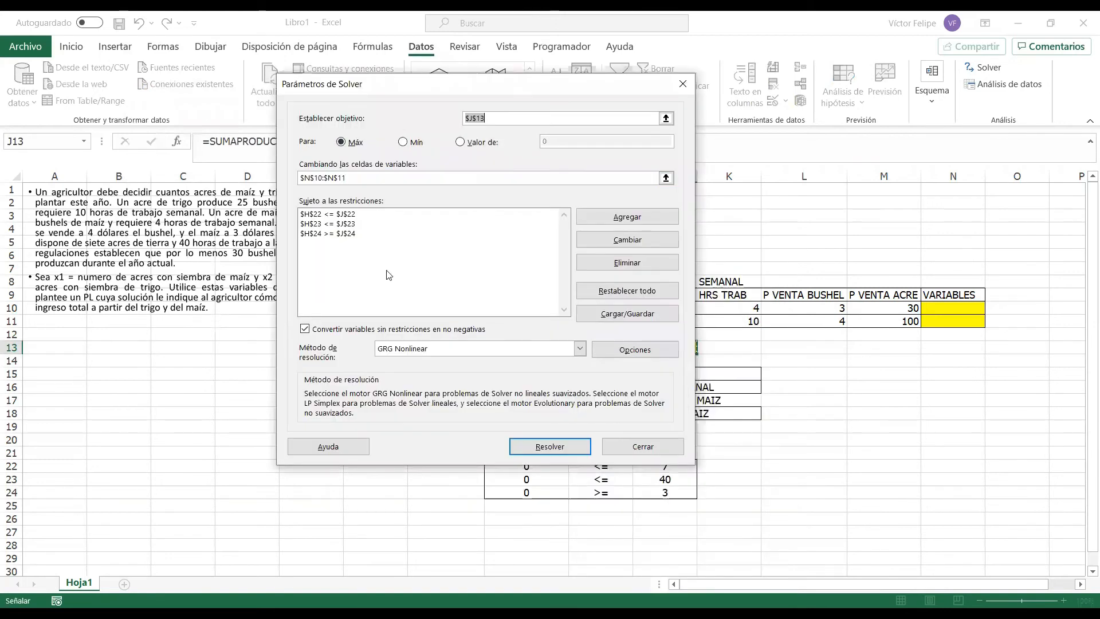
{"action": "left_click", "coordinate": [410, 354]}
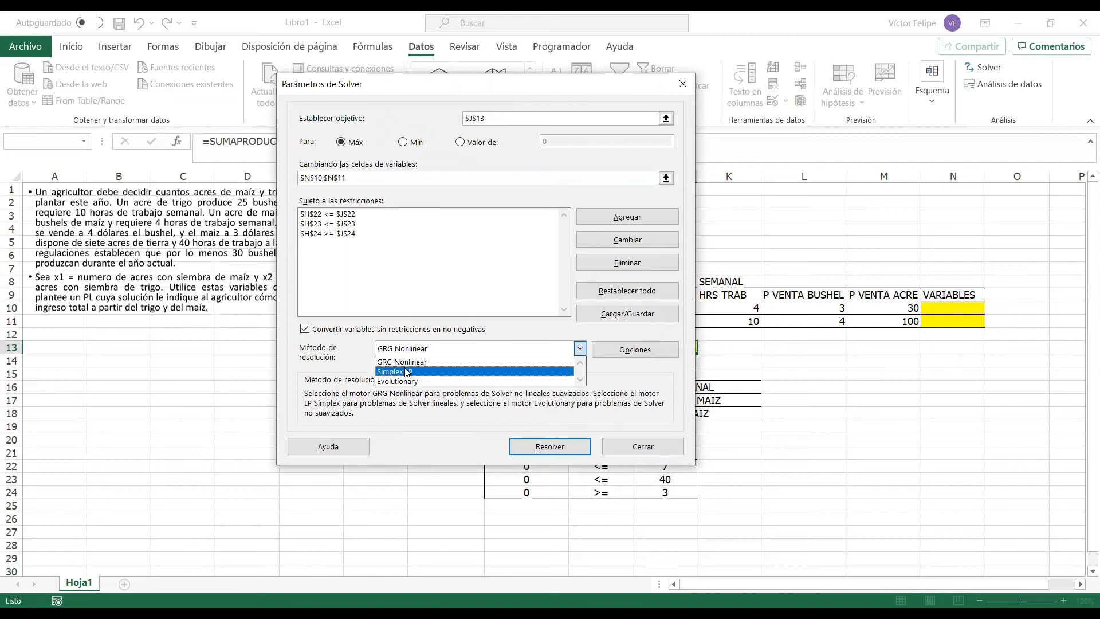
{"action": "left_click", "coordinate": [409, 372]}
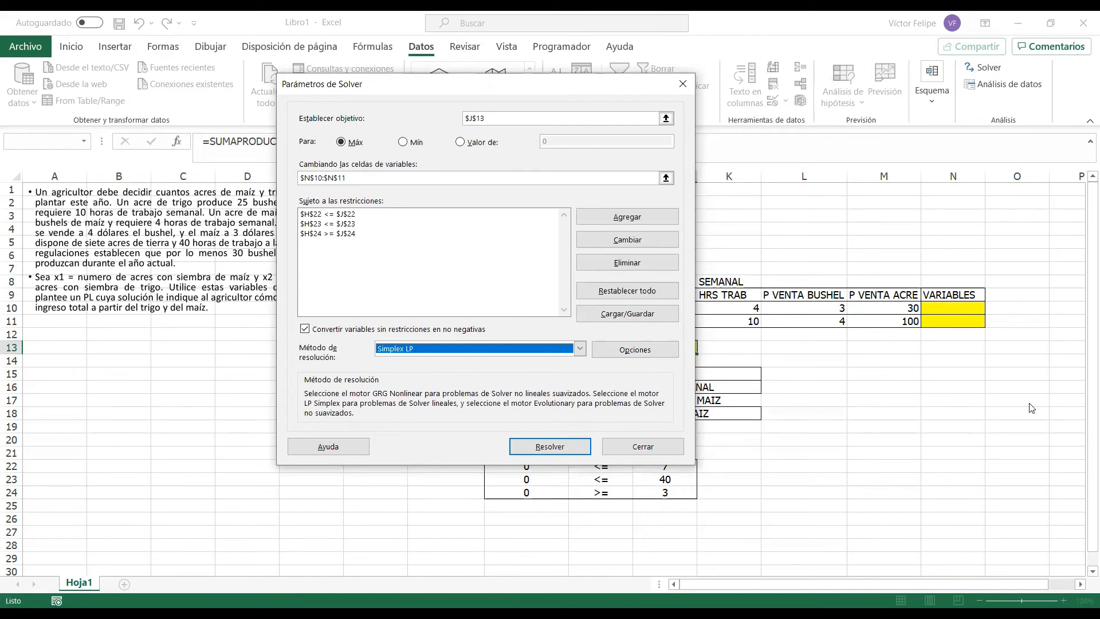
{"action": "left_click", "coordinate": [544, 447]}
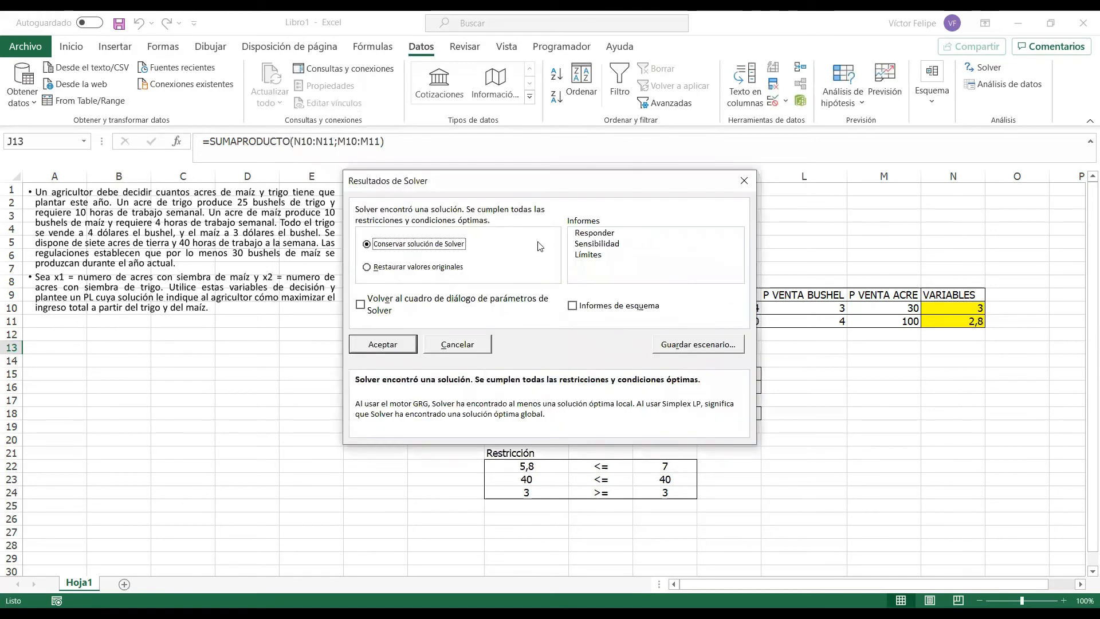
{"action": "left_click", "coordinate": [372, 350]}
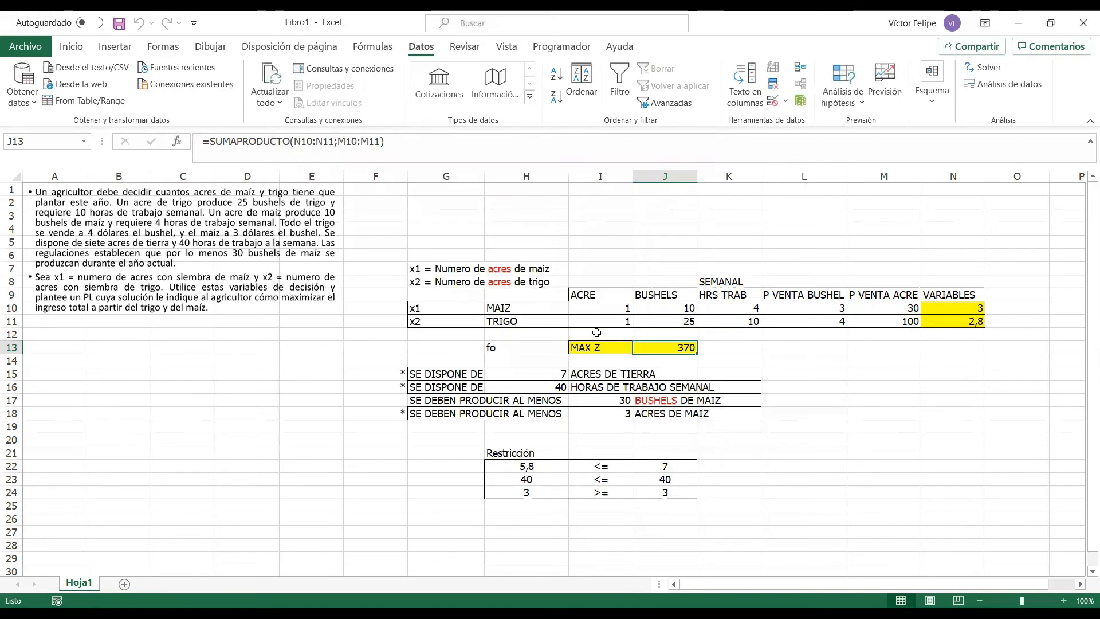
- Examine the MAX Z result, the maize and wheat variable values, and each constraint row against its limit
{"action": "left_click_drag", "start_coordinate": [499, 345], "coordinate": [664, 345]}
{"action": "left_click", "coordinate": [664, 345]}
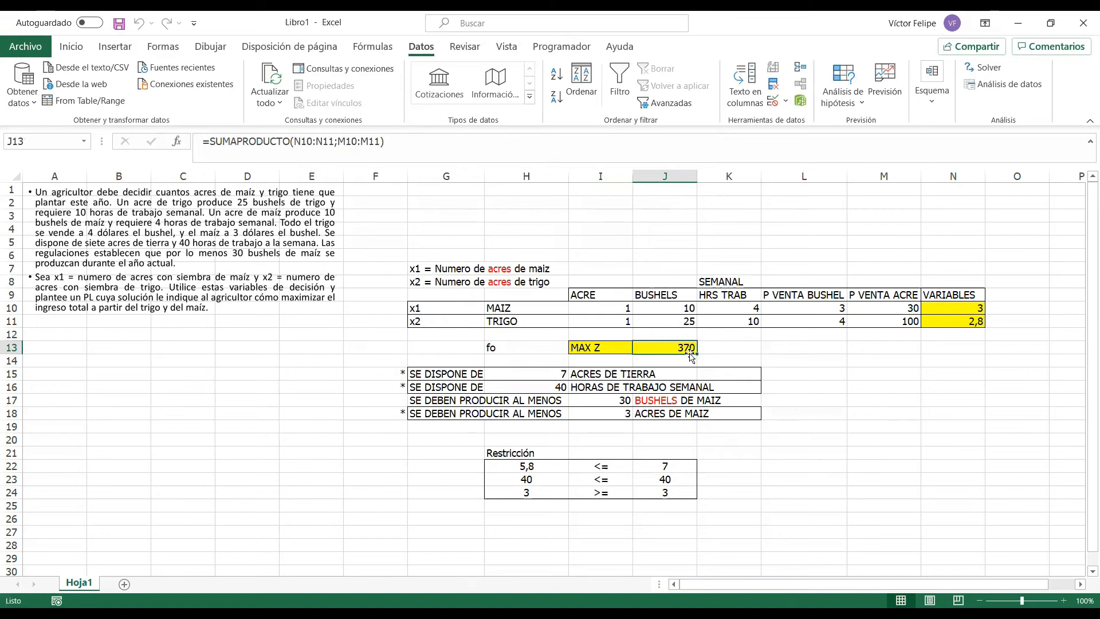
{"action": "left_click_drag", "start_coordinate": [977, 309], "coordinate": [519, 311]}
{"action": "left_click_drag", "start_coordinate": [972, 322], "coordinate": [513, 330]}
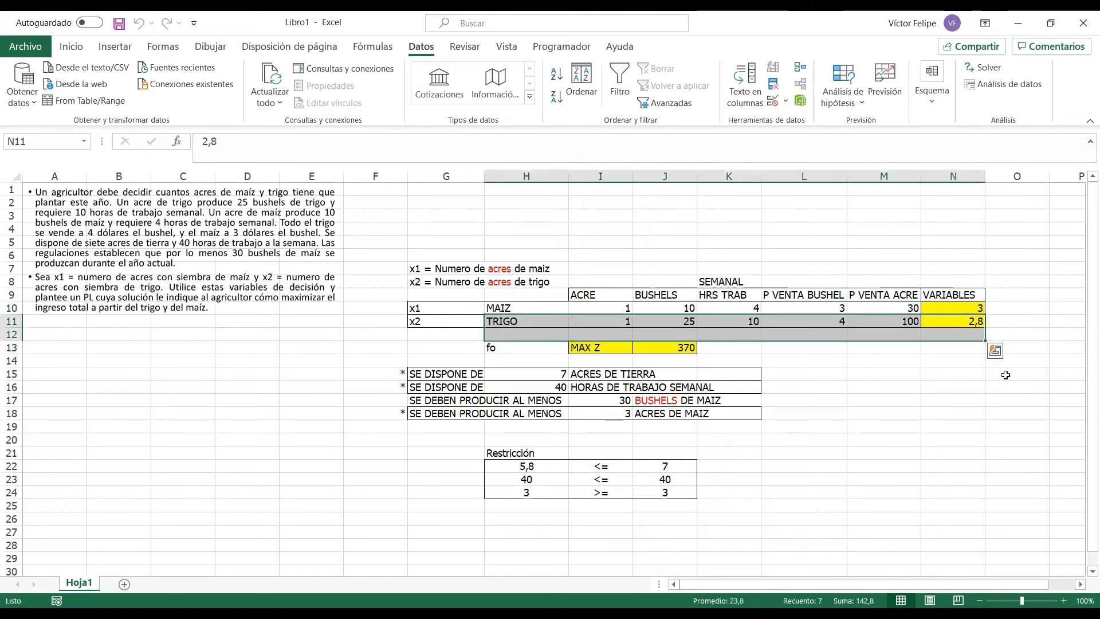
{"action": "left_click_drag", "start_coordinate": [948, 309], "coordinate": [950, 324]}
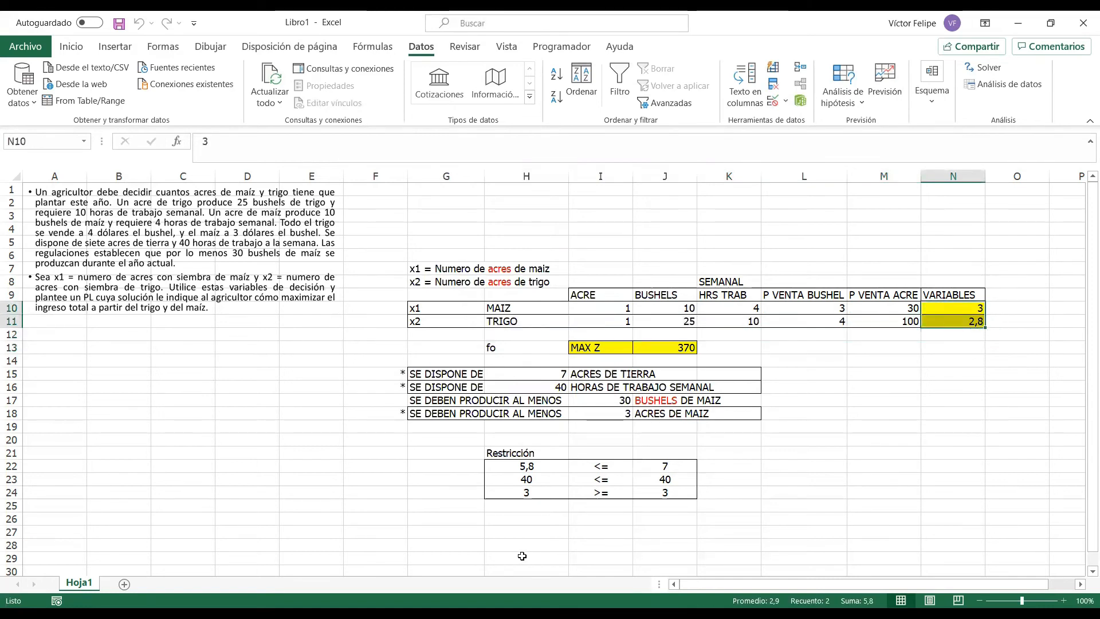
{"action": "left_click_drag", "start_coordinate": [536, 466], "coordinate": [669, 463]}
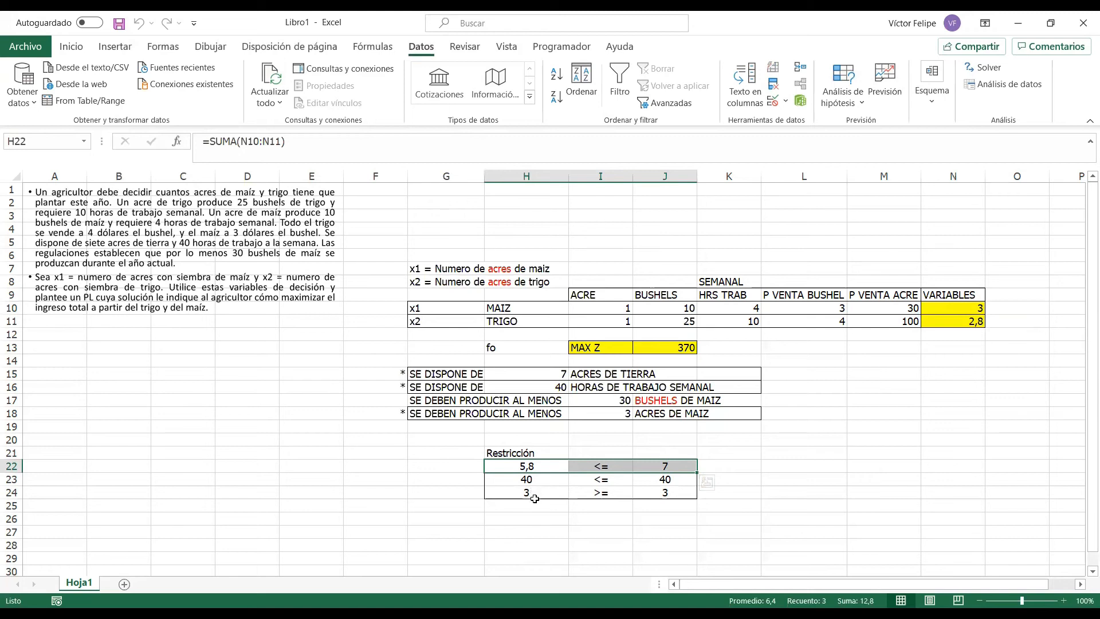
{"action": "left_click_drag", "start_coordinate": [536, 480], "coordinate": [687, 479]}
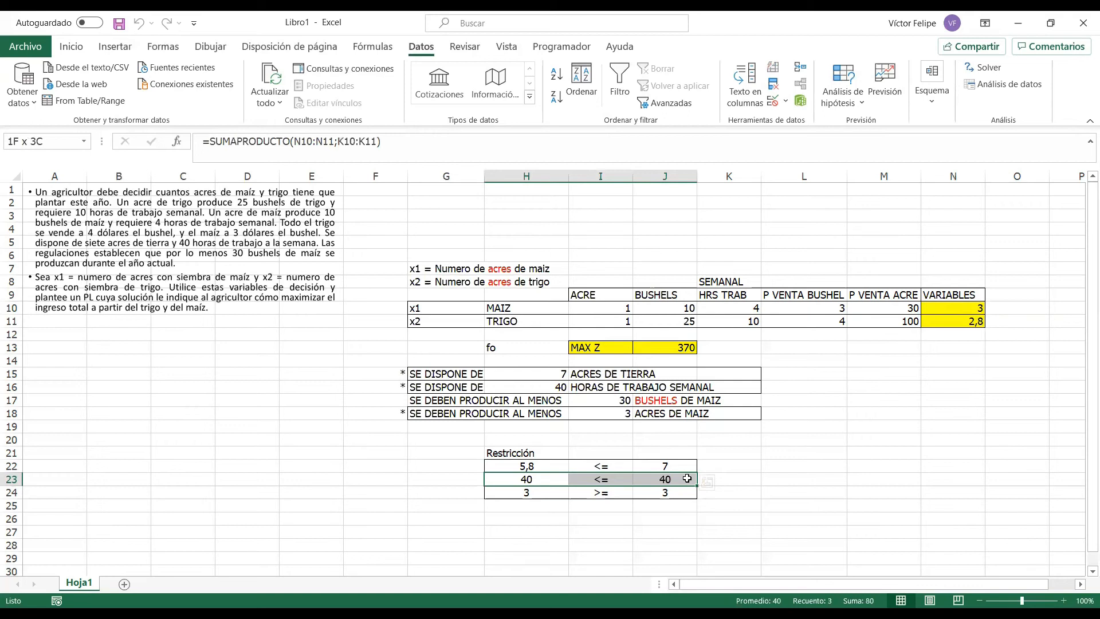
{"action": "left_click_drag", "start_coordinate": [686, 478], "coordinate": [681, 479]}
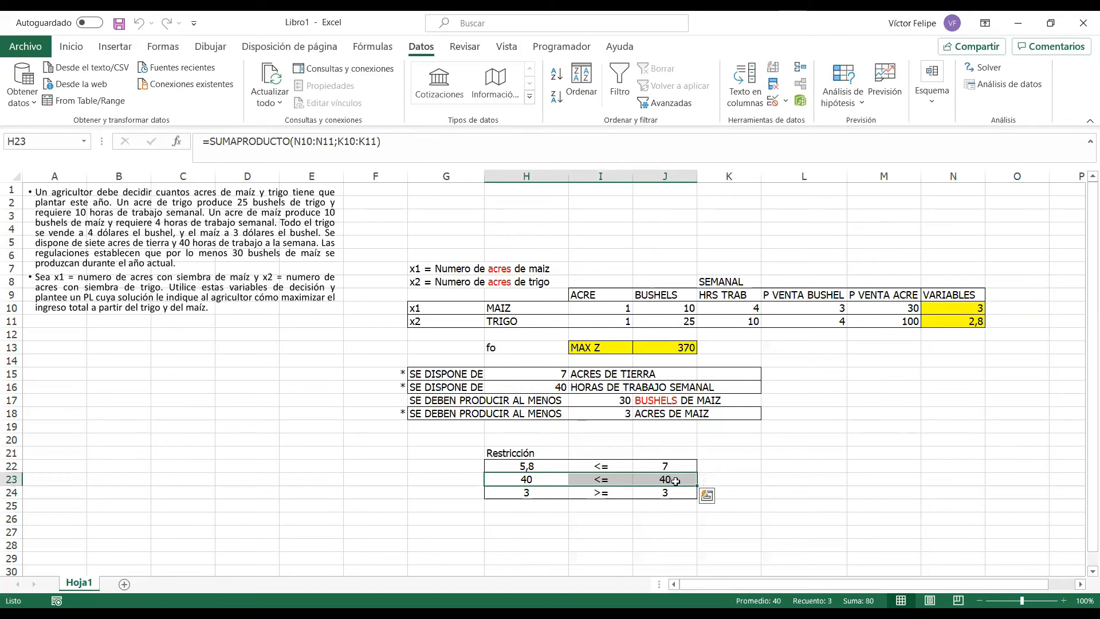
{"action": "left_click", "coordinate": [675, 480]}
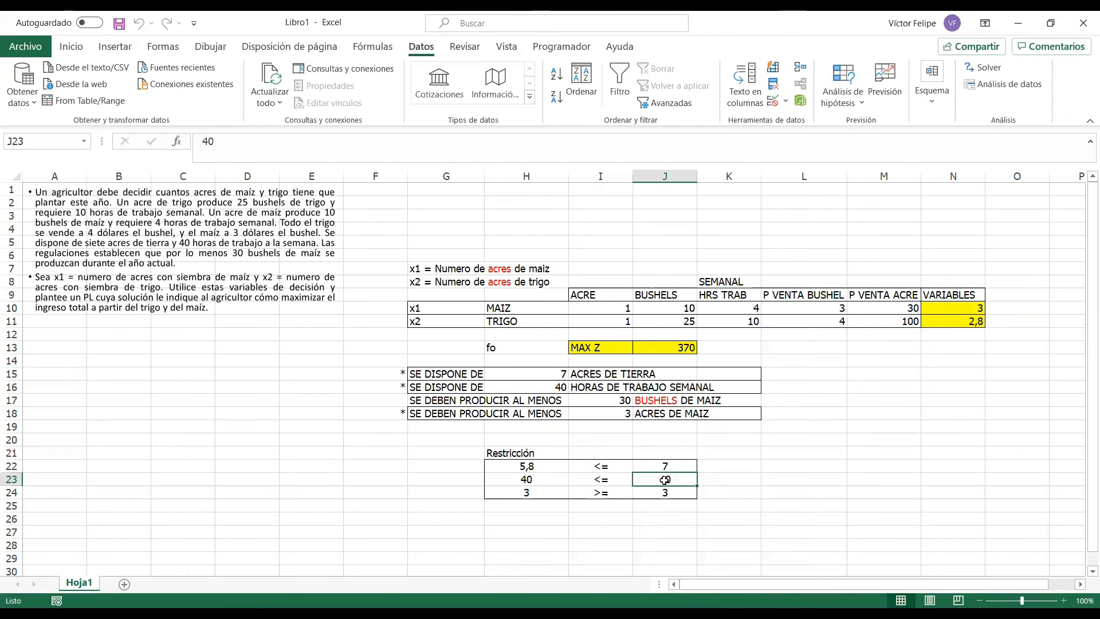
{"action": "left_click_drag", "start_coordinate": [657, 480], "coordinate": [564, 480]}
{"action": "left_click_drag", "start_coordinate": [670, 467], "coordinate": [550, 469]}
{"action": "left_click_drag", "start_coordinate": [648, 493], "coordinate": [561, 496]}
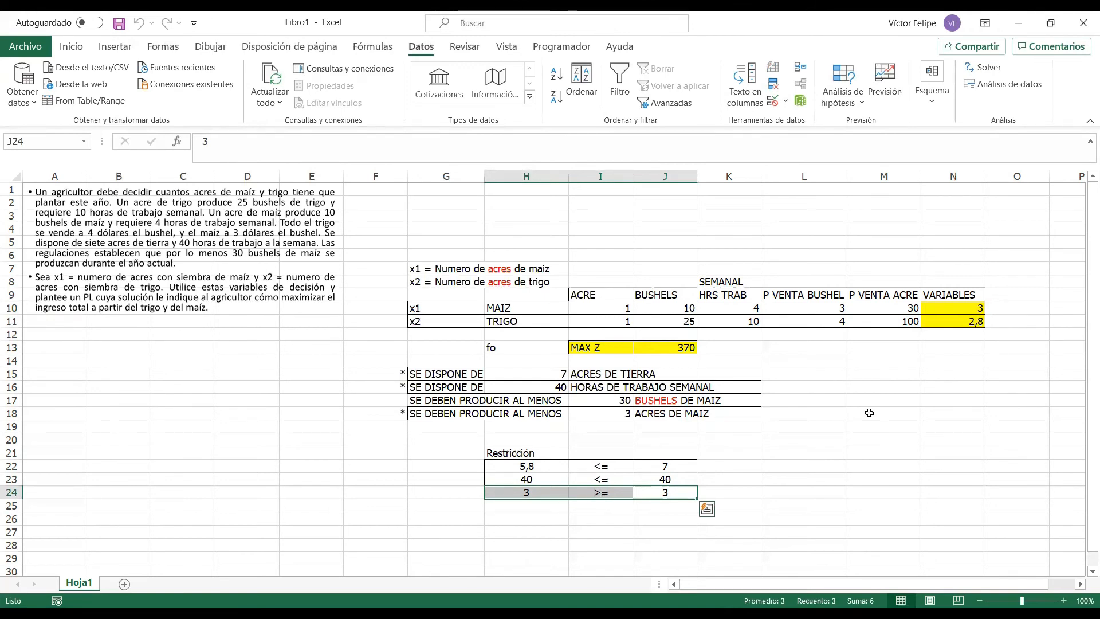
{"action": "left_click", "coordinate": [916, 307]}
{"action": "left_click", "coordinate": [901, 325]}
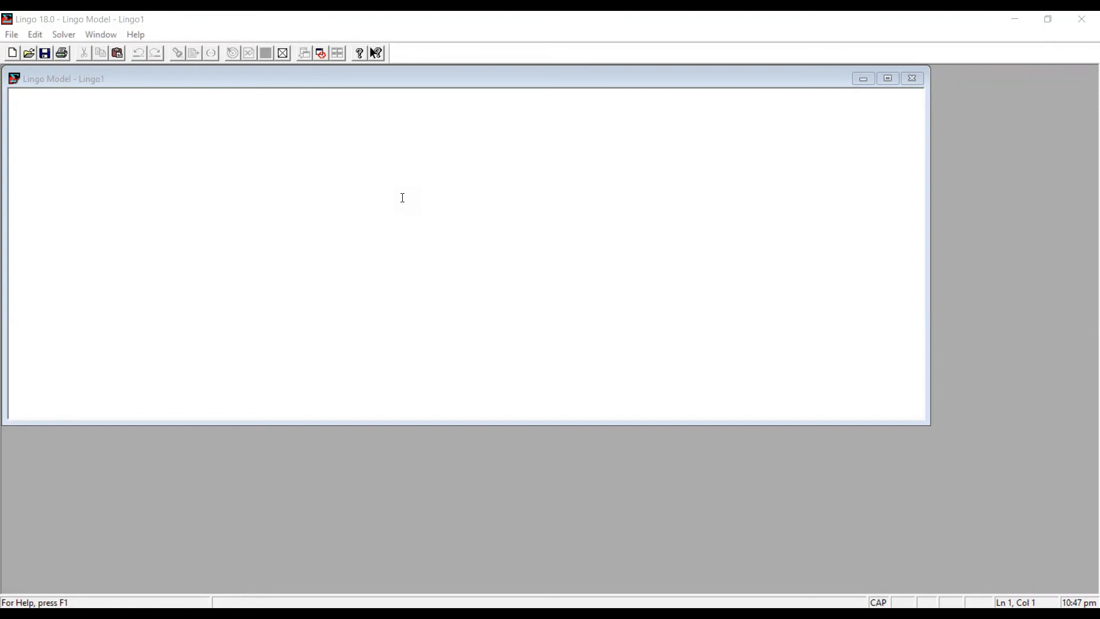
- Switch to the empty Lingo model and begin a comment with the line "!RECORDEMOS QUE:"
{"action": "left_click", "coordinate": [403, 198]}
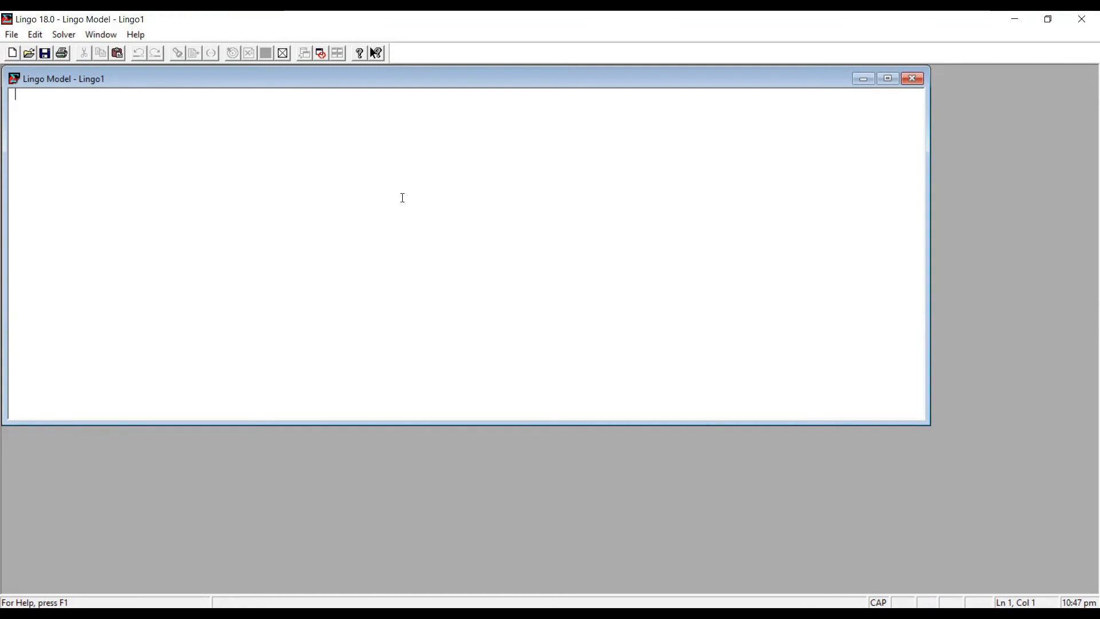
{"action": "type", "text": "!"}
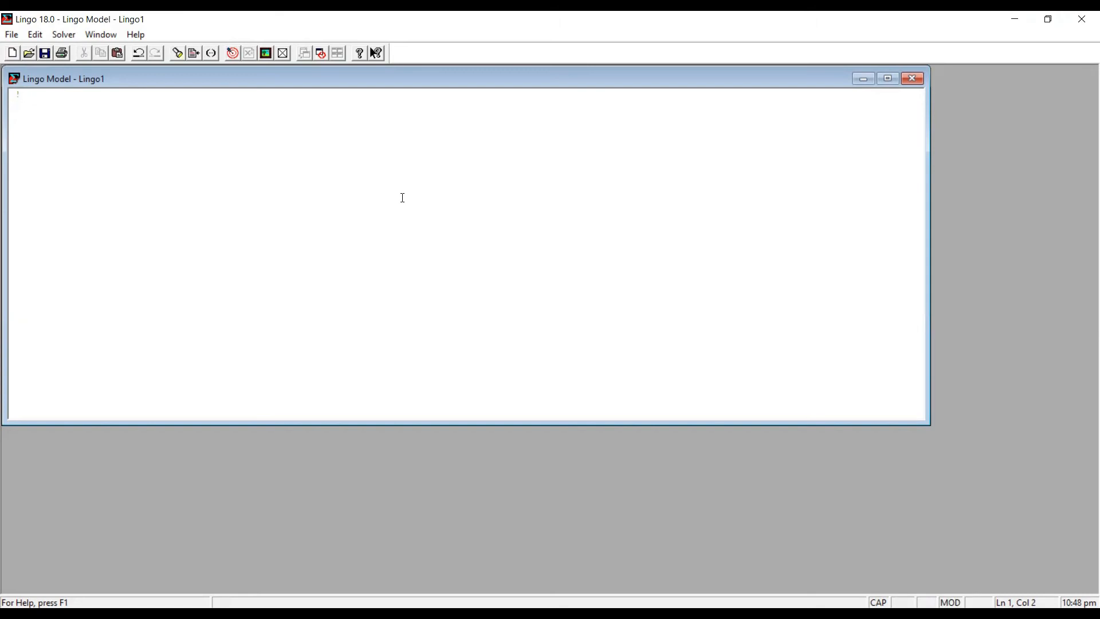
{"action": "key", "text": "BackSpace"}
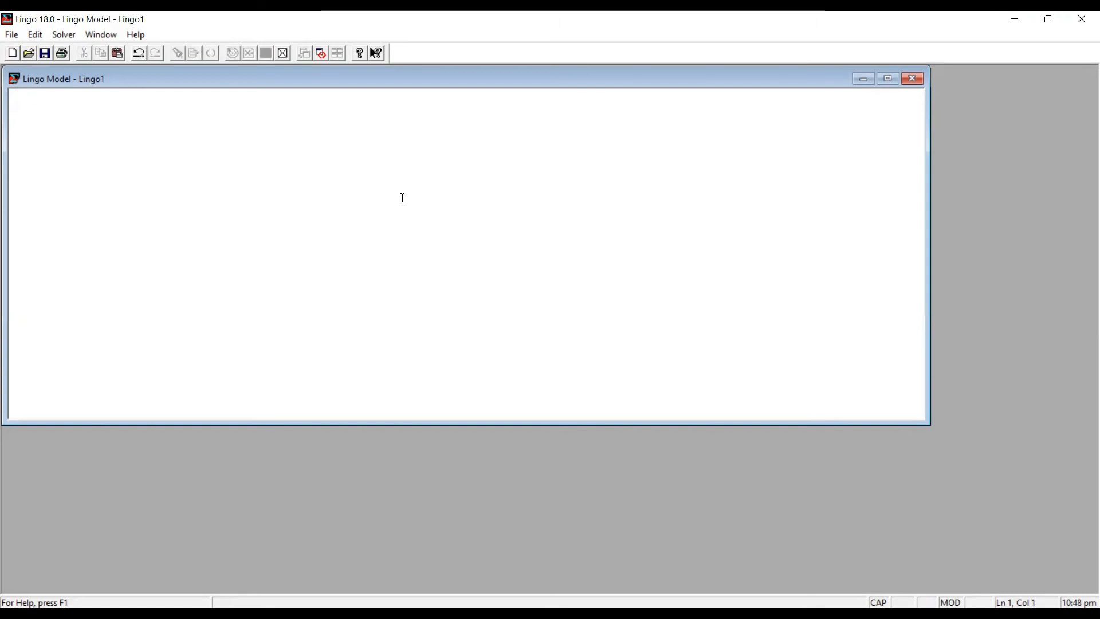
{"action": "type", "text": "!"}
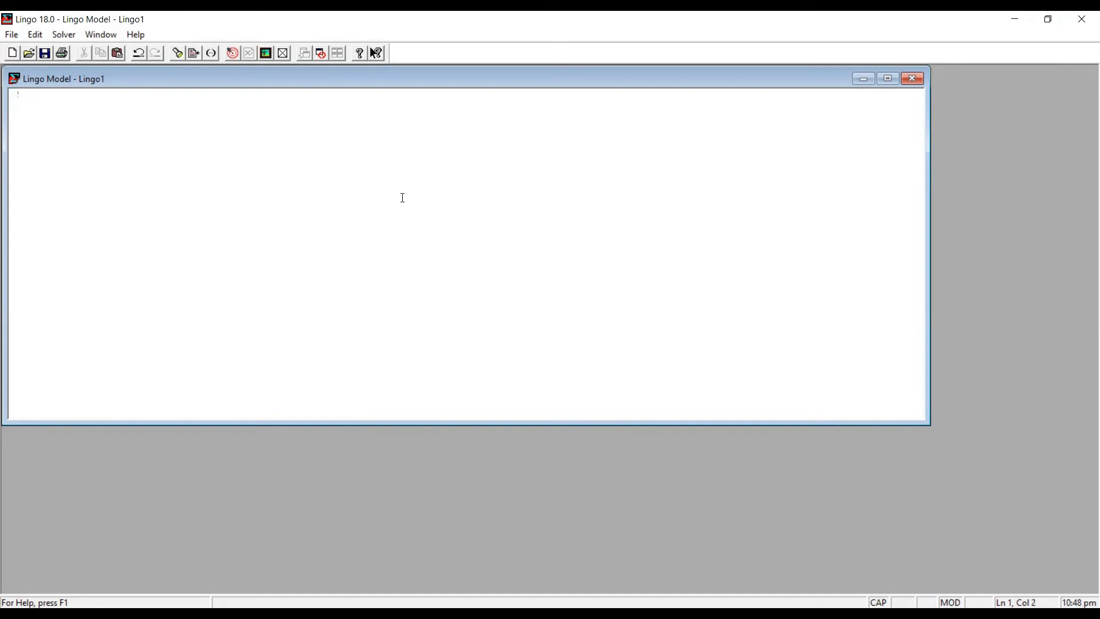
{"action": "type", "text": "RECORDEMOS QUE:"}
{"action": "key", "text": "Return"}
- Add the comment line "x1 = numero de acres de maiz", checking the variable definition in the worksheet
{"action": "key", "text": "Caps_Lock"}
{"action": "type", "text": "x1 ="}
{"action": "key", "text": "alt+Tab"}
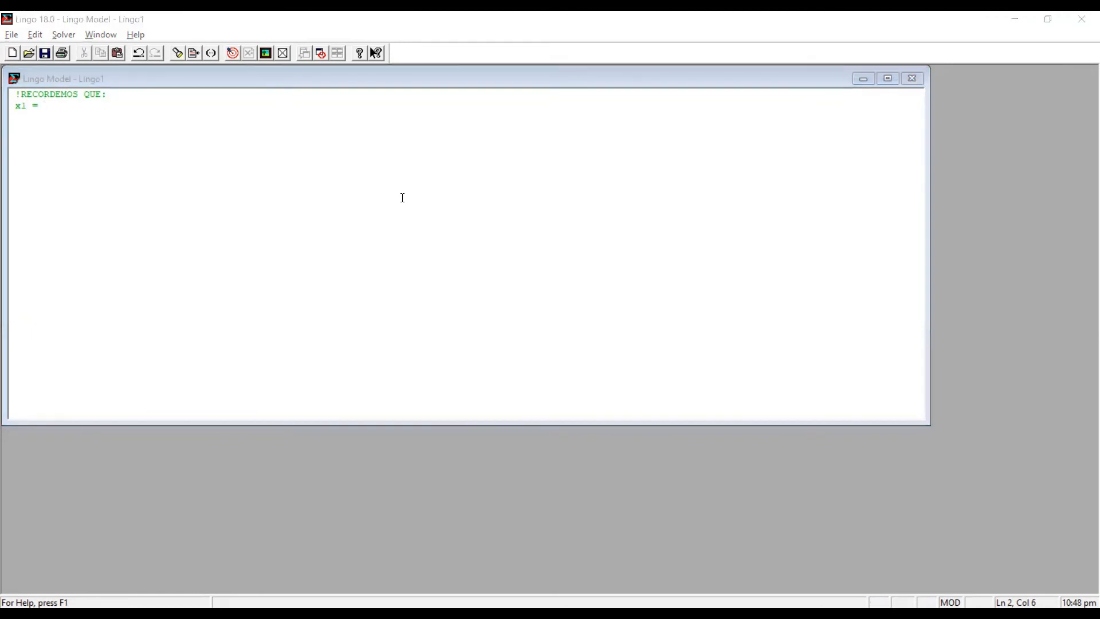
{"action": "key", "text": "alt+Tab"}
{"action": "type", "text": "n"}
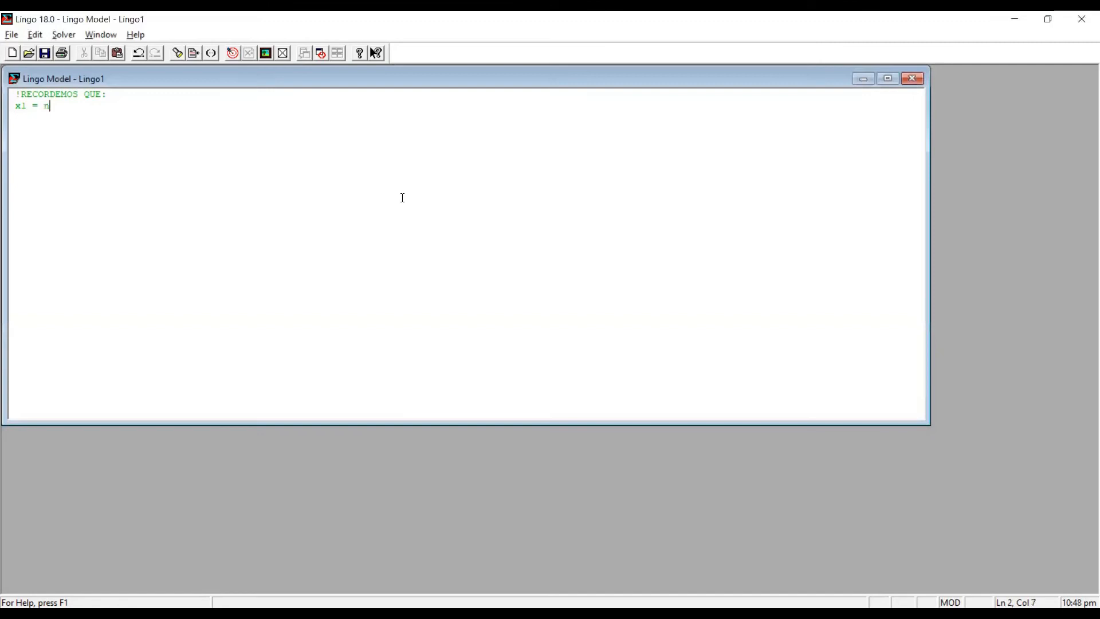
{"action": "type", "text": "umero de ac"}
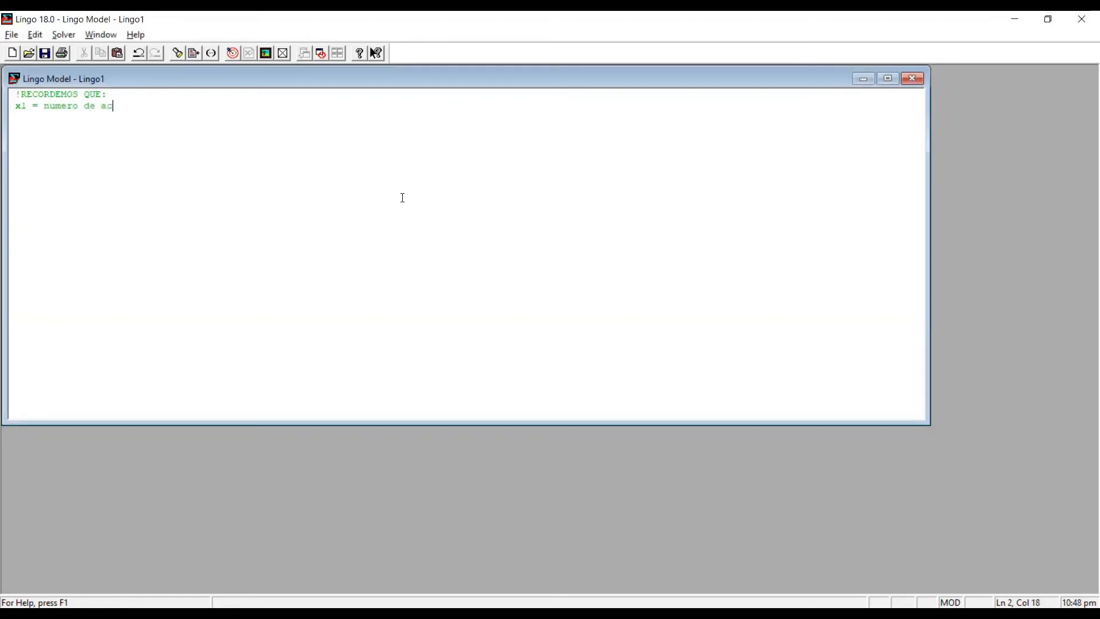
{"action": "type", "text": "res de maiz"}
- Add the comment line "x2 = numero de acres de trigo." and end the x1 line with a period
{"action": "key", "text": "Return"}
{"action": "type", "text": "x2 = numero de a"}
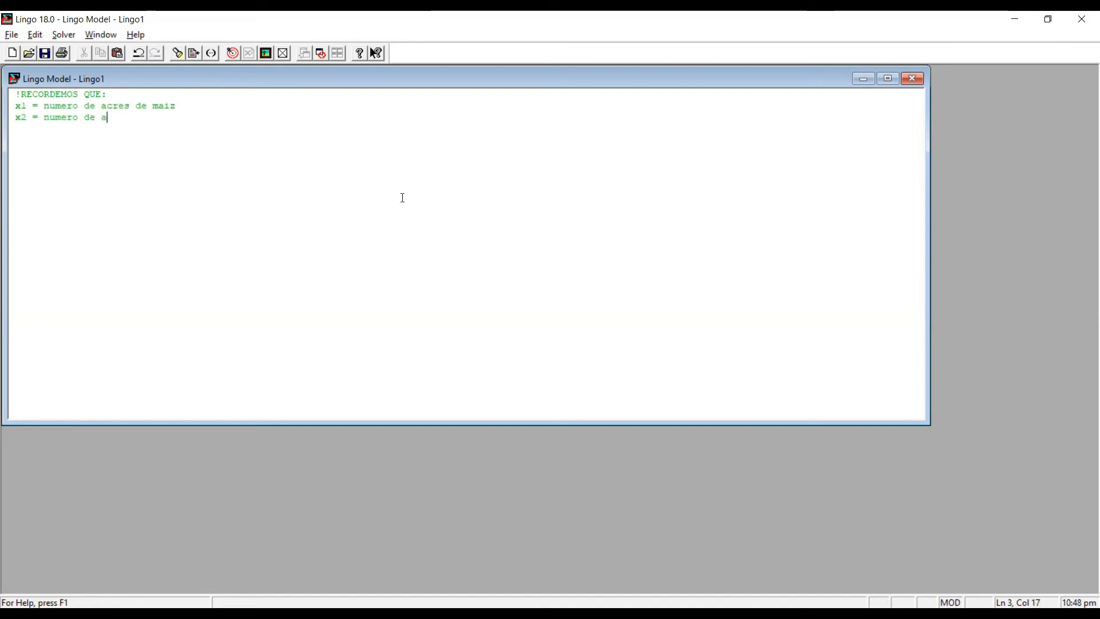
{"action": "type", "text": "cres de trigo."}
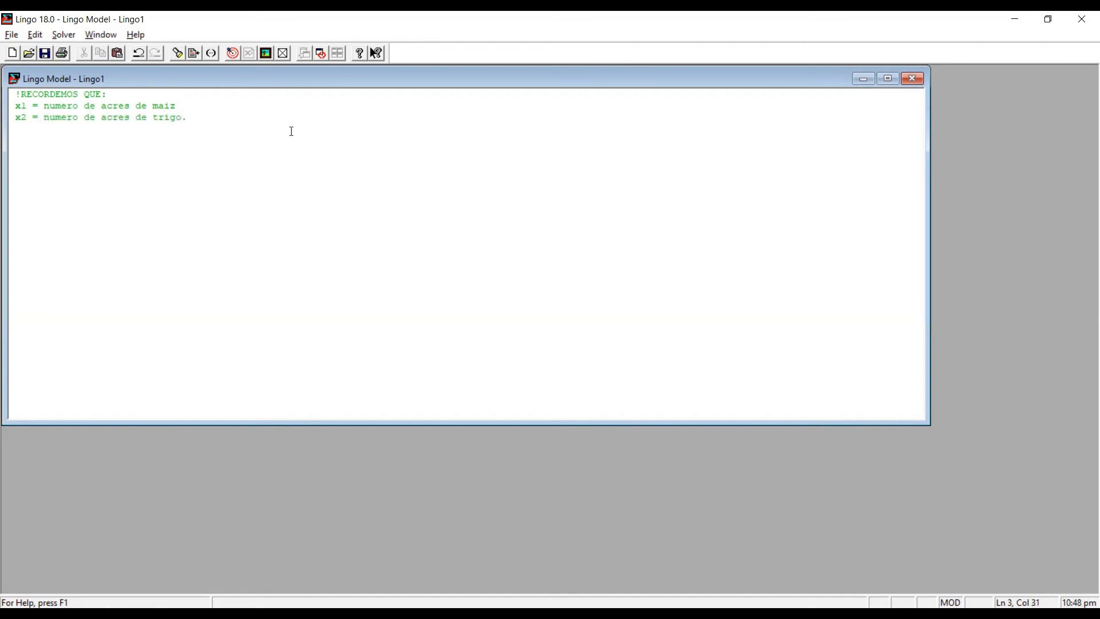
{"action": "left_click", "coordinate": [217, 101]}
{"action": "type", "text": "."}
- Leave a blank line below the variable definitions and close the comment with "funcion a optimizar;"
{"action": "left_click", "coordinate": [219, 133]}
{"action": "key", "text": "Return"}
{"action": "key", "text": "Return"}
{"action": "key", "text": "alt+Tab"}
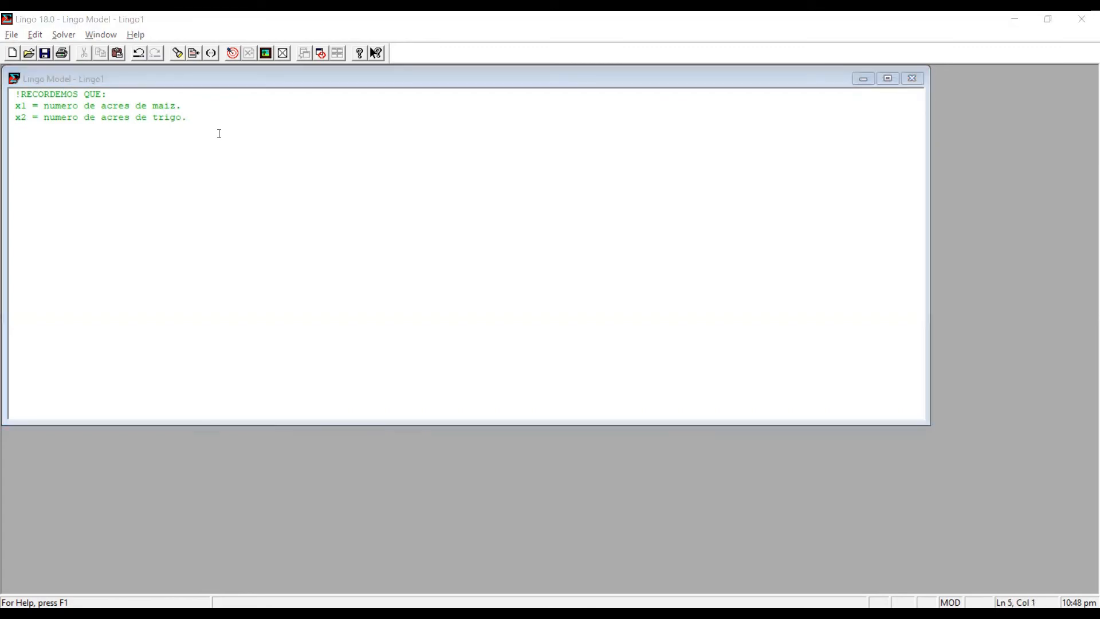
{"action": "key", "text": "alt+Tab"}
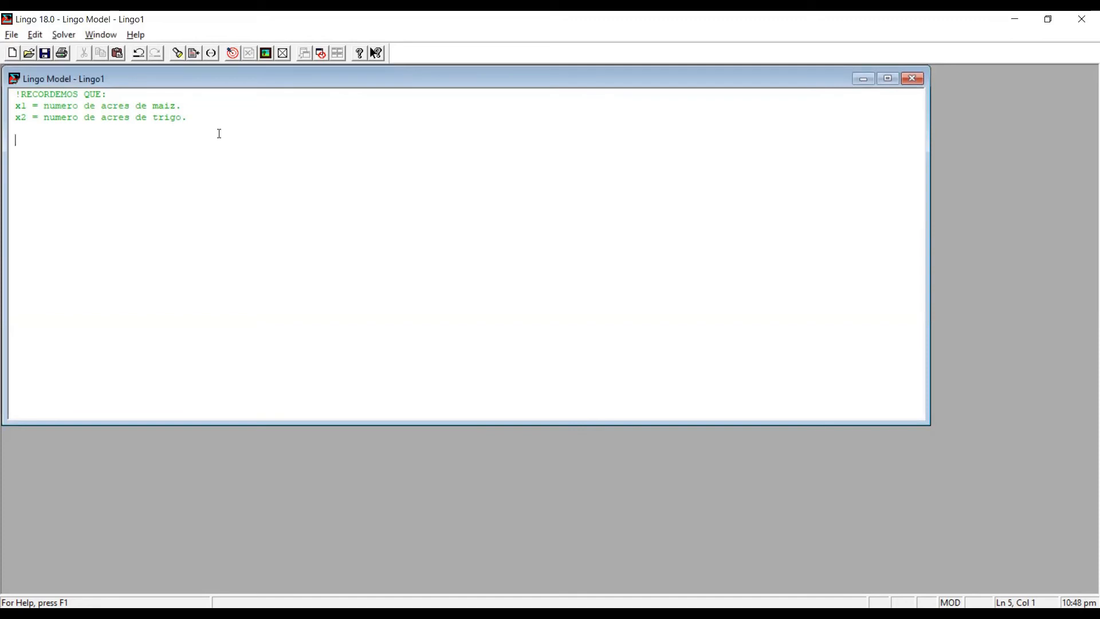
{"action": "type", "text": "funcion a optimizaer"}
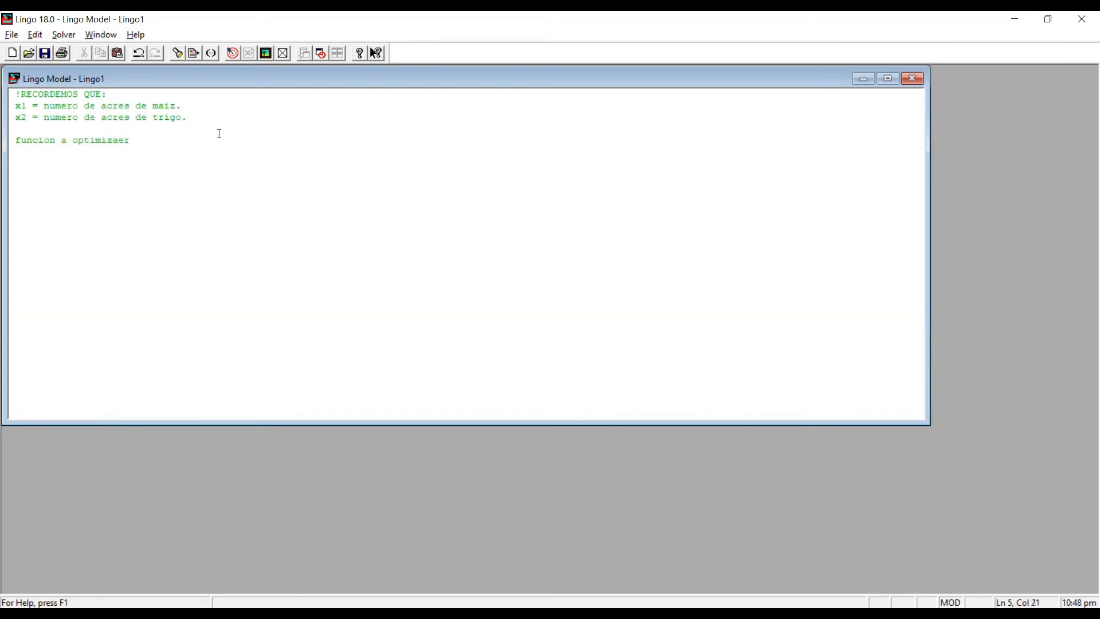
{"action": "key", "text": "BackSpace"}
{"action": "type", "text": ";"}
{"action": "key", "text": "Return"}
- Write the objective function "MAX = 30*x1 + 100*x2;" below the comment, using the worksheet's sale prices per acre
{"action": "key", "text": "Caps_Lock"}
{"action": "type", "text": "MAX "}
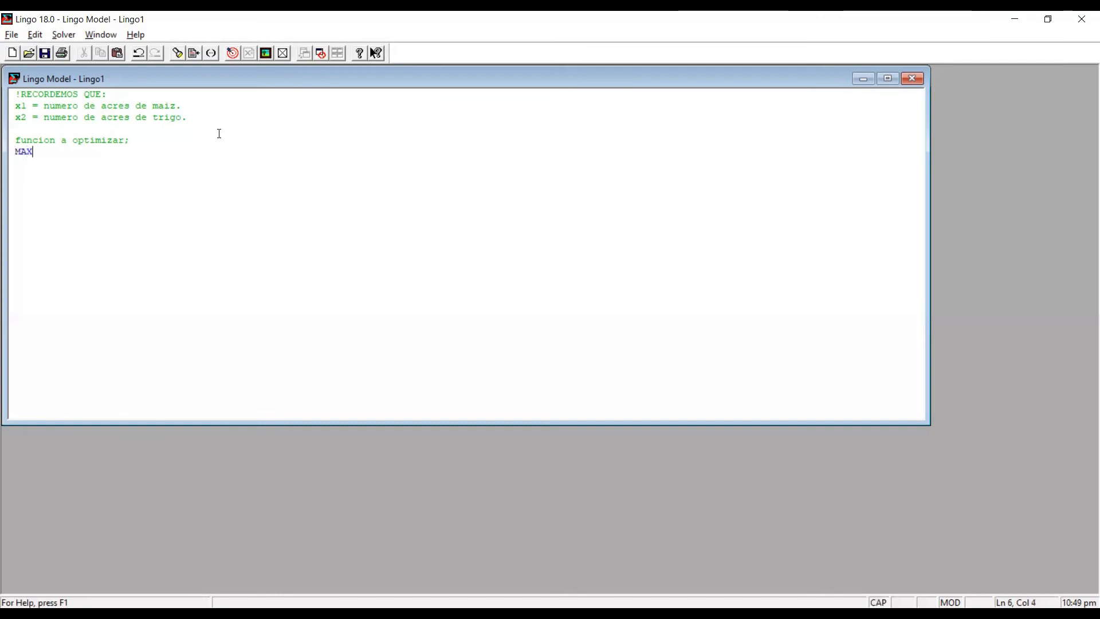
{"action": "type", "text": "="}
{"action": "key", "text": "alt+Tab"}
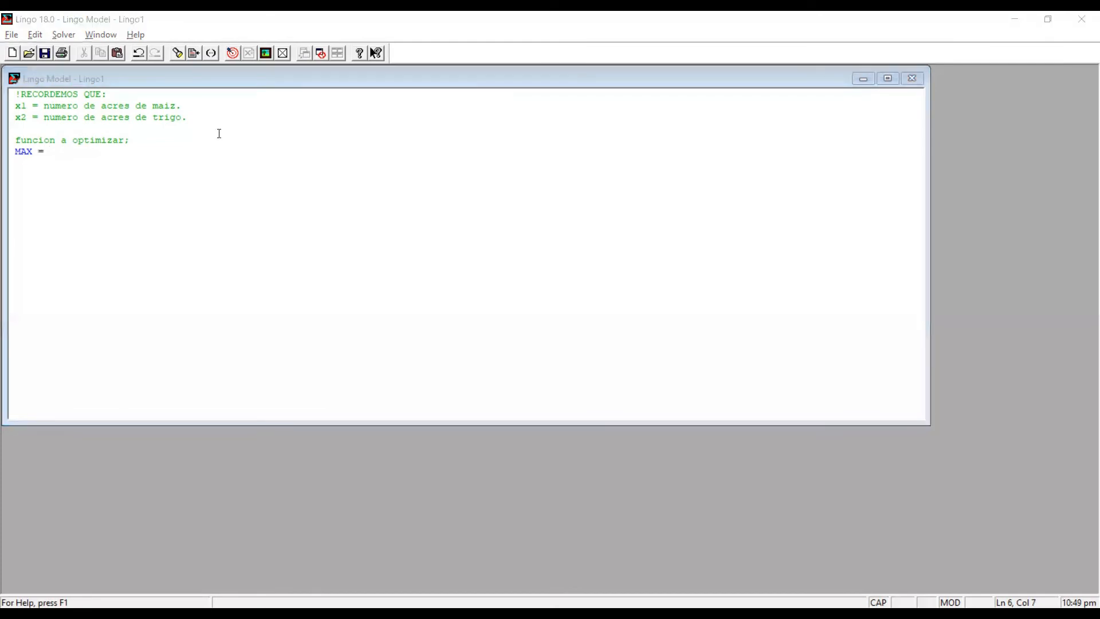
{"action": "key", "text": "alt+Tab"}
{"action": "type", "text": "30"}
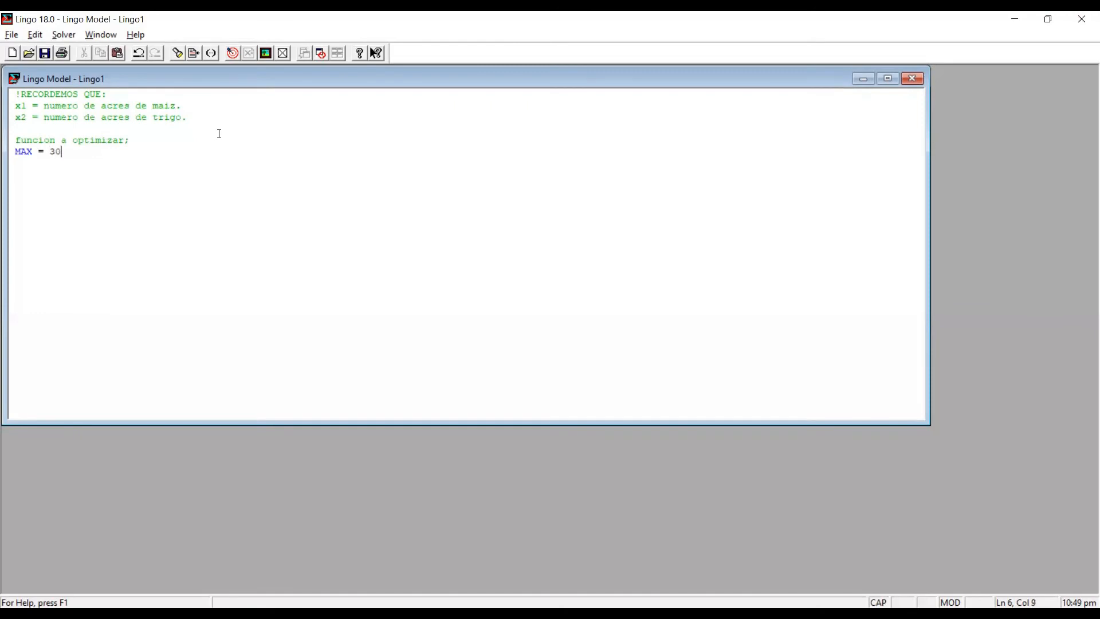
{"action": "type", "text": "*X"}
{"action": "key", "text": "Caps_Lock"}
{"action": "key", "text": "BackSpace"}
{"action": "type", "text": "x1 + 100*x2"}
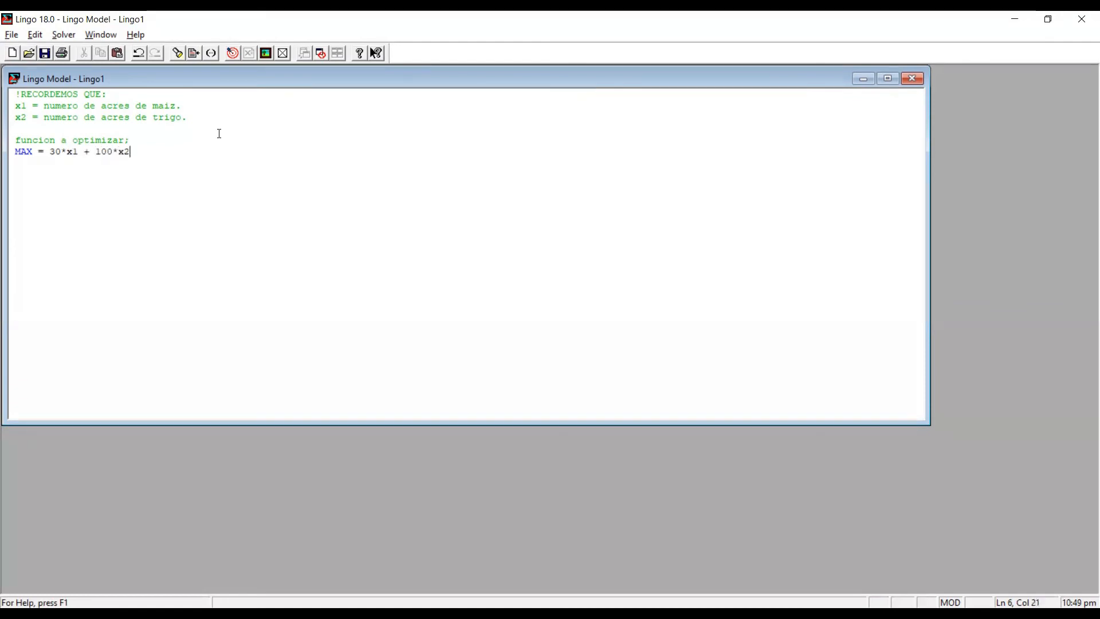
{"action": "type", "text": ";"}
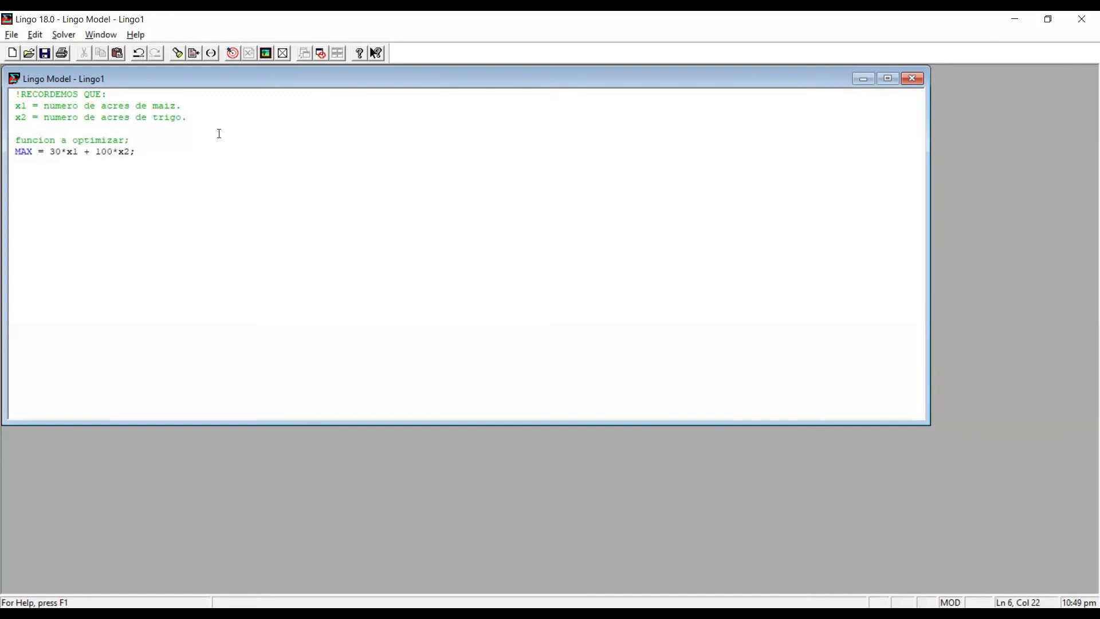
- Add the comment "!restricciones;" two blank lines below the objective function and start a new line under it
{"action": "key", "text": "Return"}
{"action": "key", "text": "Return"}
{"action": "key", "text": "Return"}
{"action": "type", "text": "1"}
{"action": "key", "text": "BackSpace"}
{"action": "type", "text": "!restricciones;"}
{"action": "key", "text": "Return"}
{"action": "key", "text": "Return"}
{"action": "key", "text": "BackSpace"}
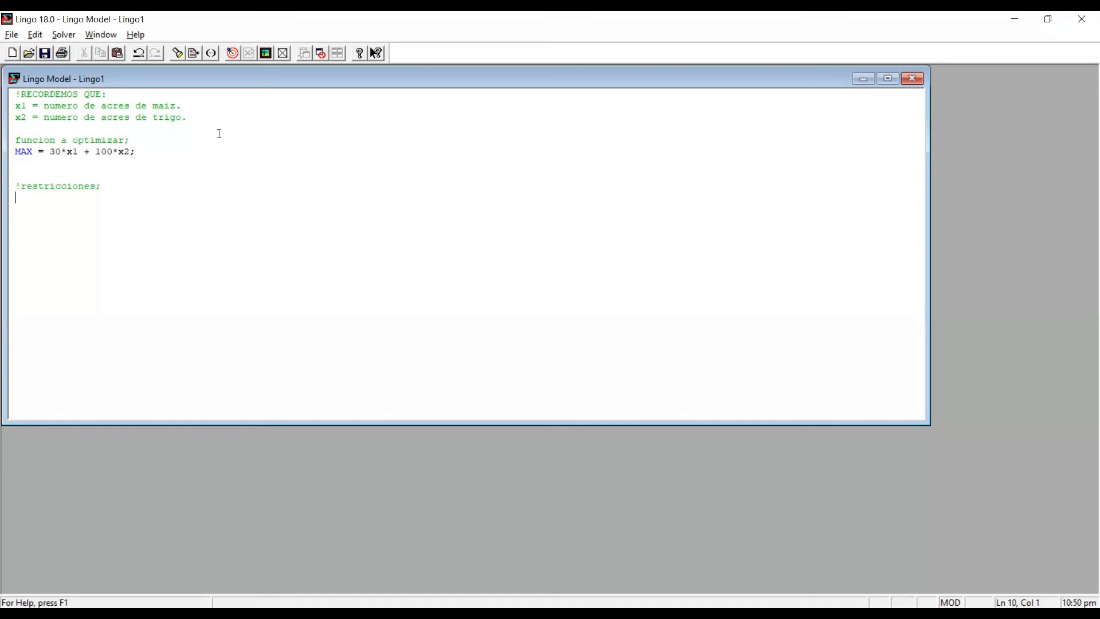
- Write the first constraint "x1 + x2 <= 7" under the restrictions comment, checking the worksheet
{"action": "key", "text": "alt+Tab"}
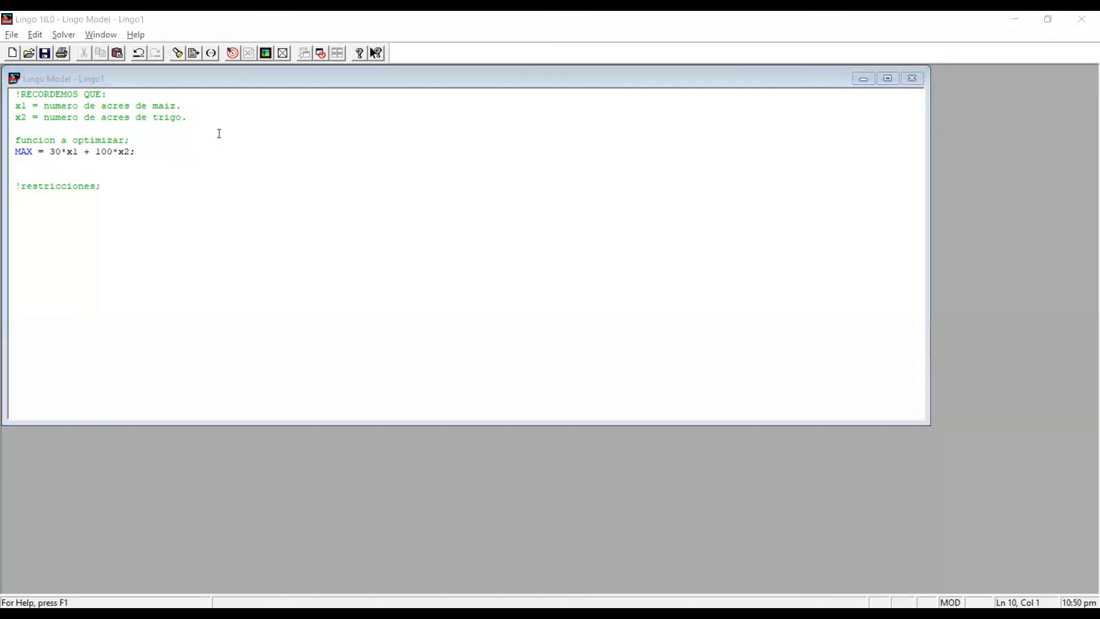
{"action": "key", "text": "alt+Tab"}
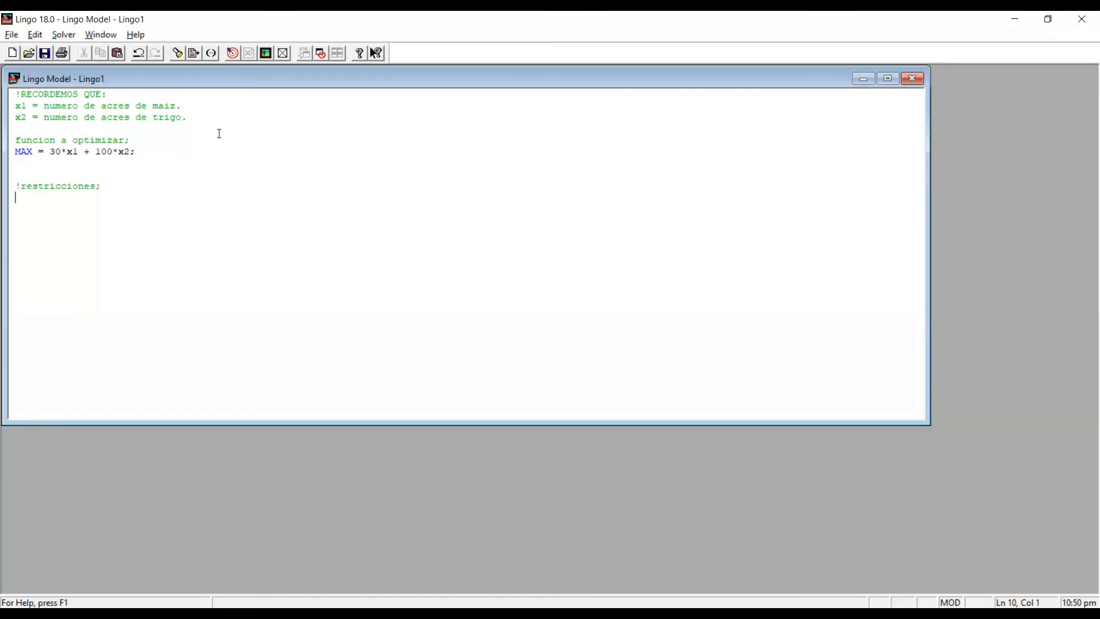
{"action": "type", "text": "x1 + x2 <= 7"}
{"action": "key", "text": "Return"}
- Write the second constraint "4*x1 + 10*x2 <= 40" on the following line, checking the worksheet for its coefficients
{"action": "key", "text": "alt+Tab"}
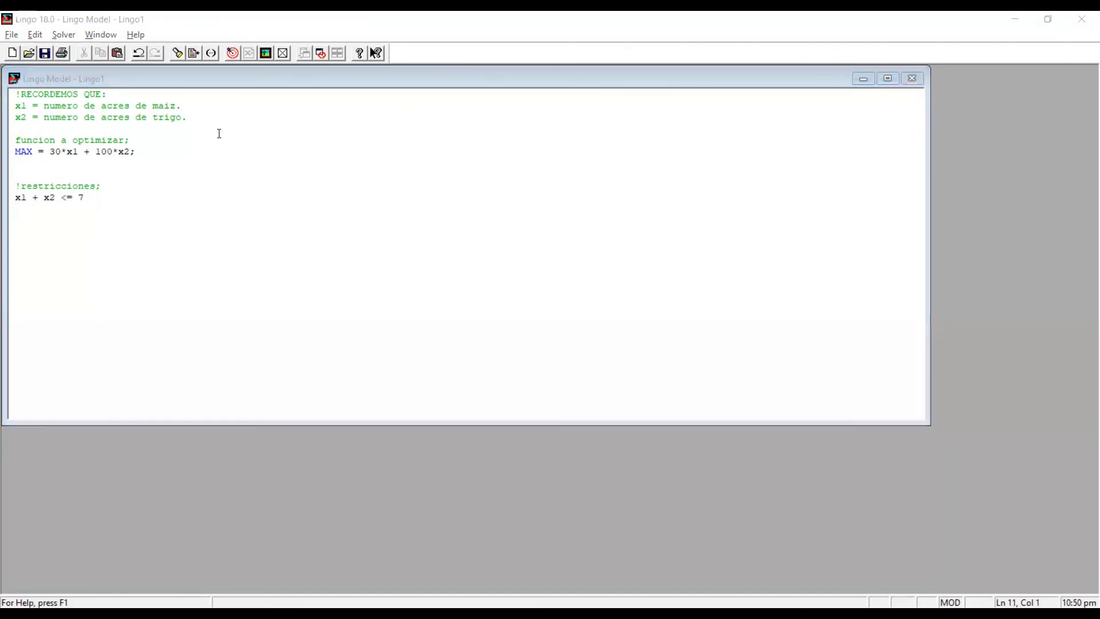
{"action": "key", "text": "alt+Tab"}
{"action": "type", "text": "4*x1 + "}
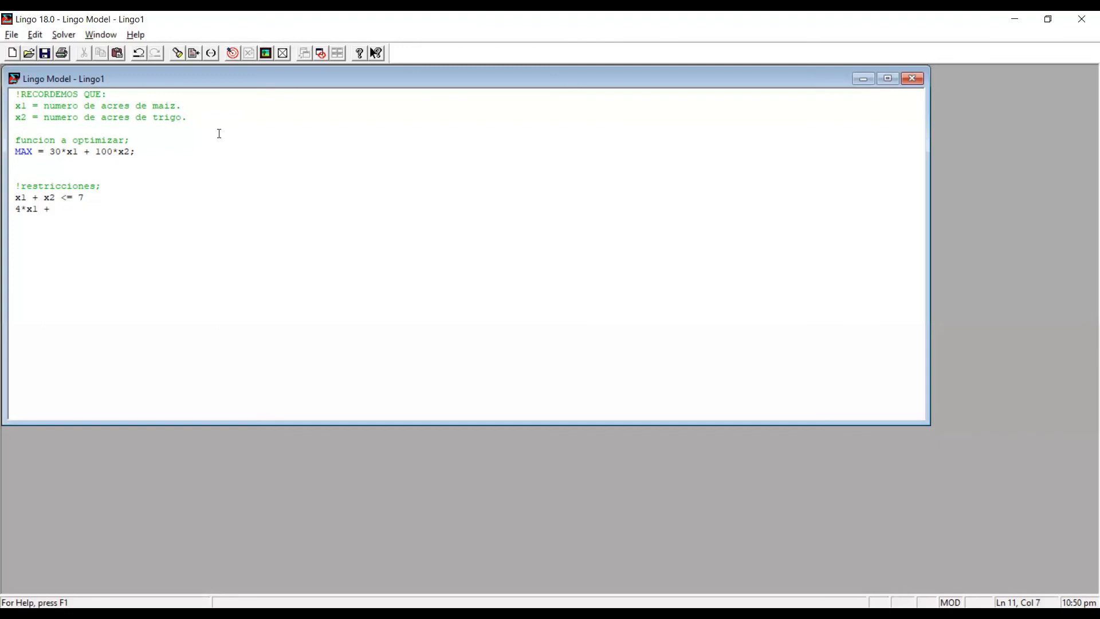
{"action": "type", "text": "10*"}
{"action": "type", "text": "x2 <= 40"}
- End both the x1 + x2 constraint and the 4*x1 + 10*x2 constraint with a semicolon
{"action": "key", "text": "Up"}
{"action": "type", "text": ";"}
{"action": "key", "text": "Down"}
{"action": "key", "text": "End"}
{"action": "type", "text": ";"}
- Add the third constraint "x1 <= 3;" on a new line and solve the model
{"action": "key", "text": "Return"}
{"action": "type", "text": "x1 <= 3;"}
{"action": "left_click", "coordinate": [233, 53]}
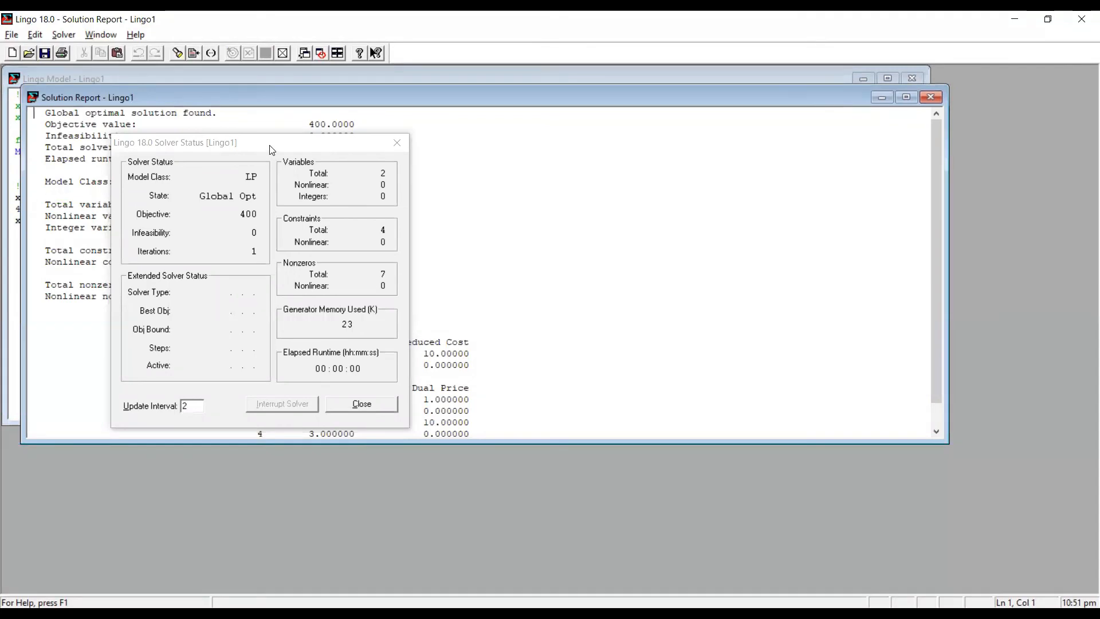
- Move the solver status and solution report aside to check the model against the worksheet, and close both windows
{"action": "left_click_drag", "start_coordinate": [269, 143], "coordinate": [464, 180]}
{"action": "left_click_drag", "start_coordinate": [368, 90], "coordinate": [551, 143]}
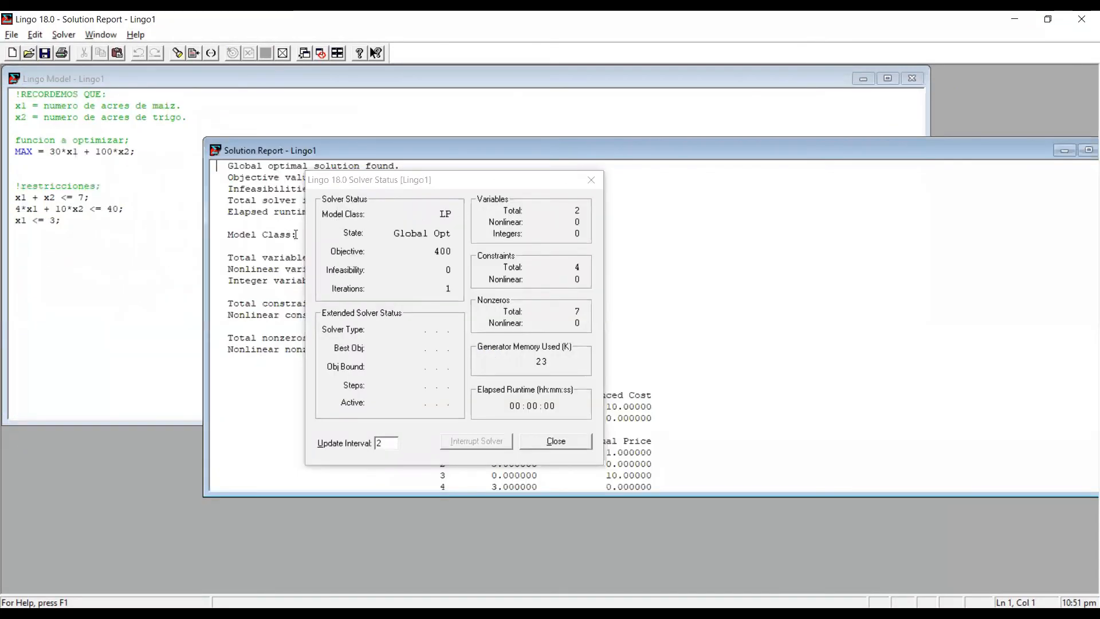
{"action": "key", "text": "alt+Tab"}
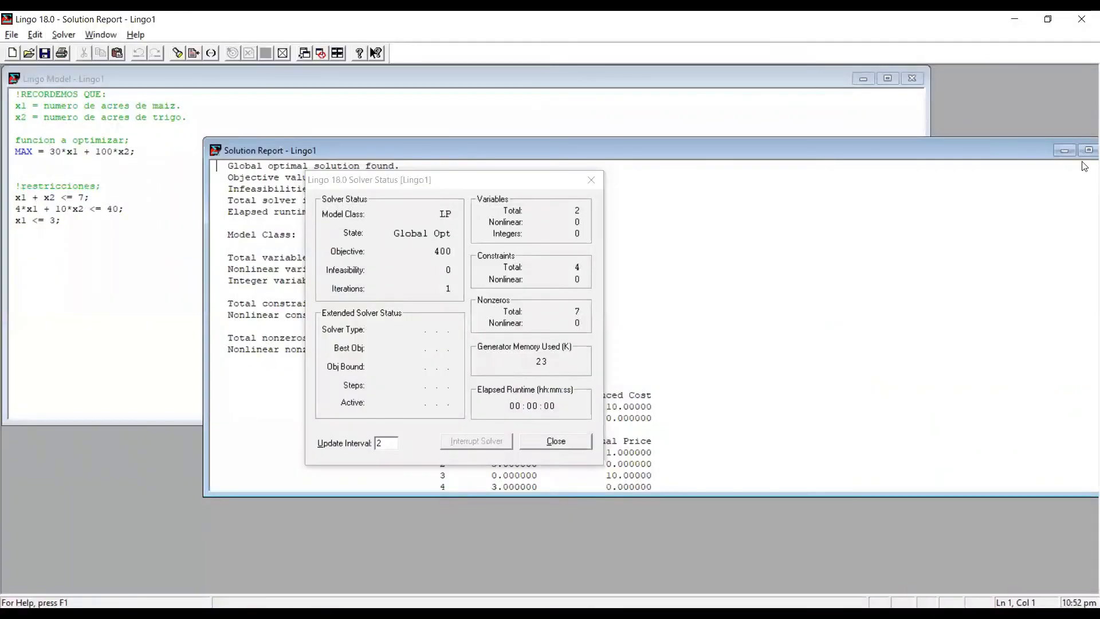
{"action": "left_click_drag", "start_coordinate": [1022, 151], "coordinate": [918, 151]}
{"action": "left_click", "coordinate": [1005, 151]}
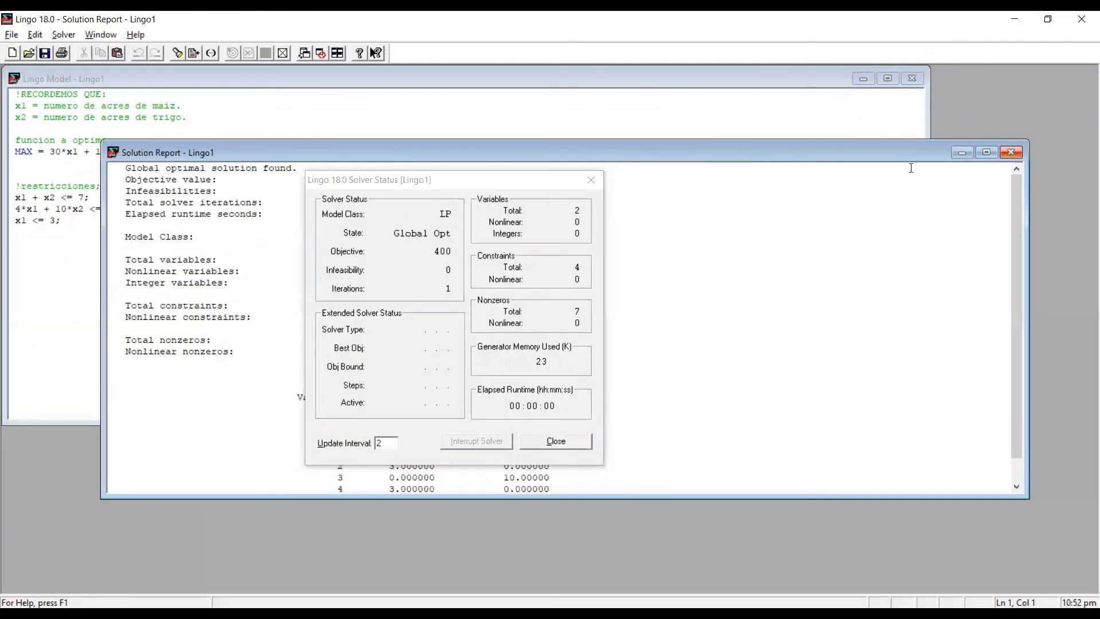
{"action": "left_click", "coordinate": [555, 441]}
- Change the third constraint to "x1 >= 3;" and solve the model again
{"action": "left_click", "coordinate": [38, 221]}
{"action": "left_click_drag", "start_coordinate": [67, 222], "coordinate": [32, 222]}
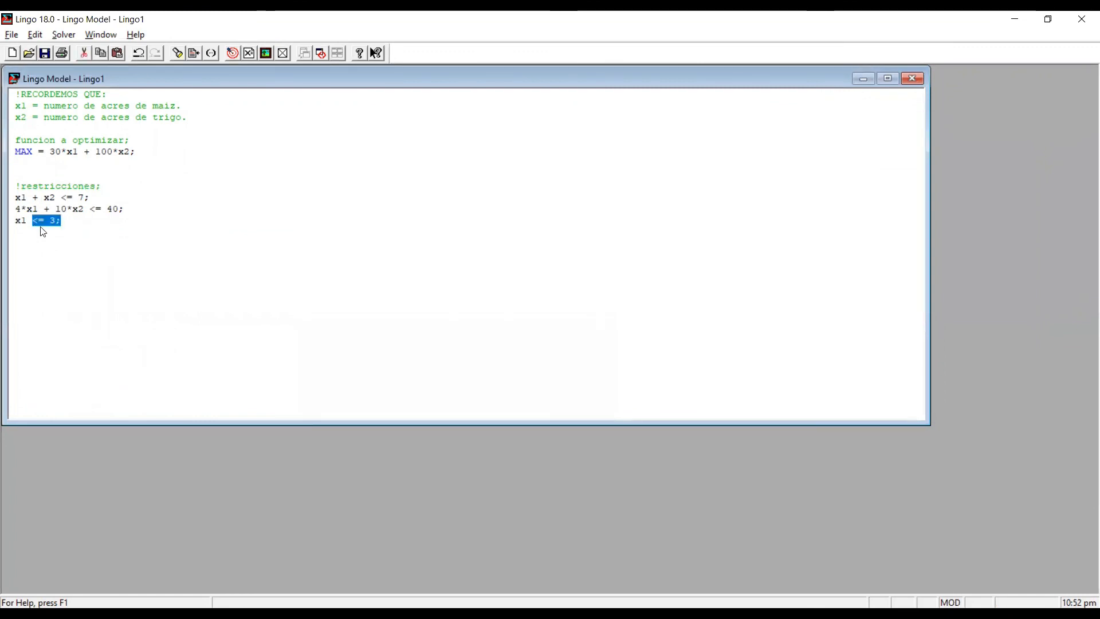
{"action": "key", "text": "BackSpace"}
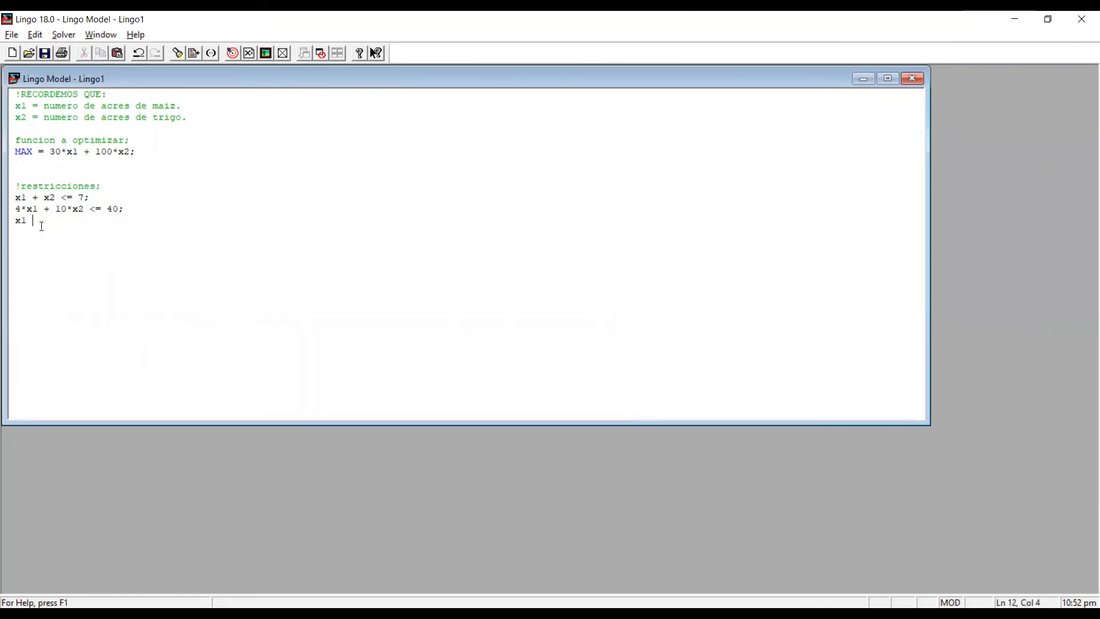
{"action": "type", "text": ">= 3;"}
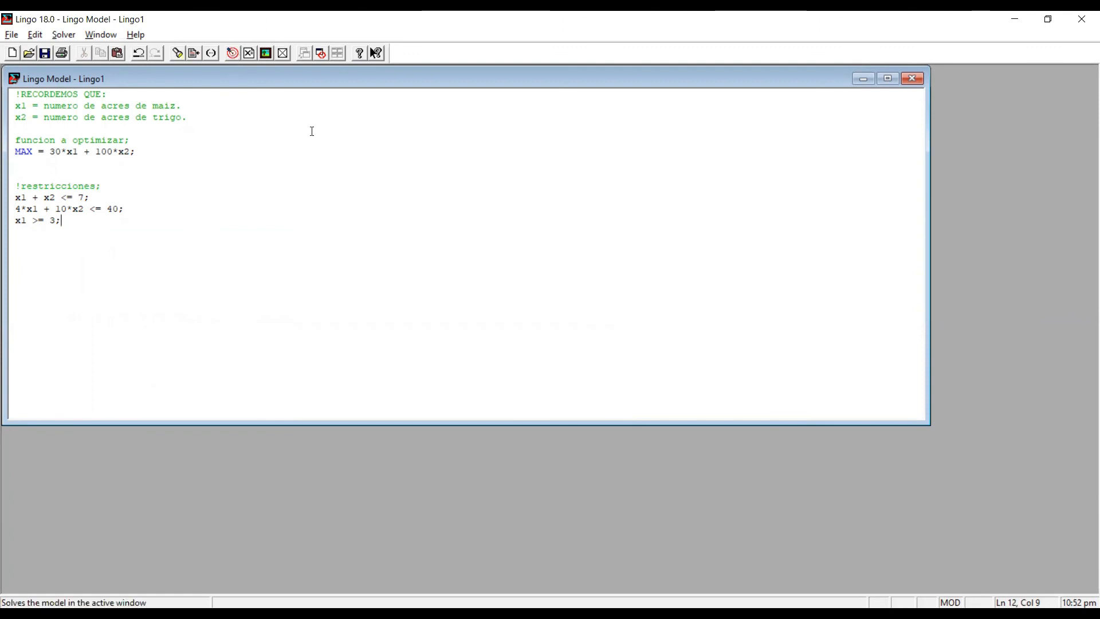
{"action": "key", "text": "ctrl+u"}
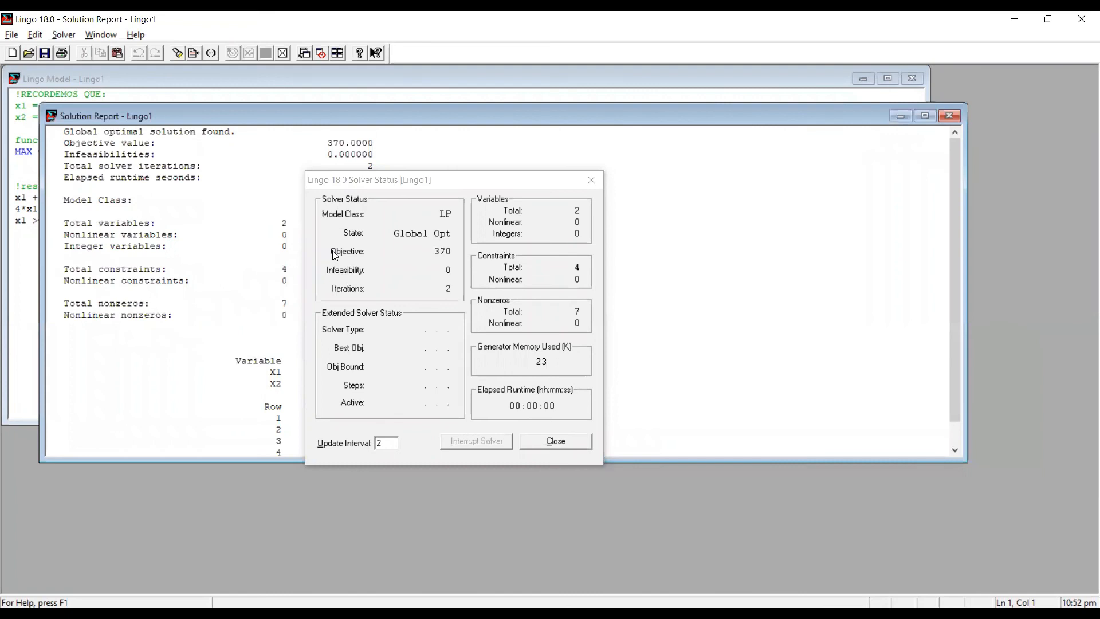
- Move the solver status window off the solution report and examine the X1 and X2 values
{"action": "left_click", "coordinate": [450, 254]}
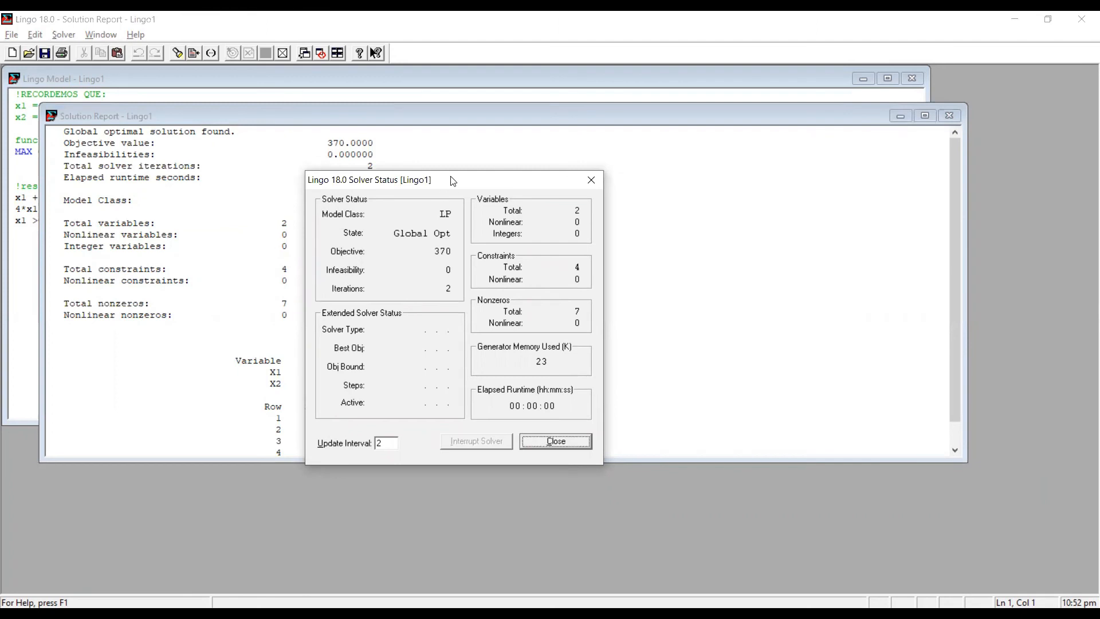
{"action": "left_click_drag", "start_coordinate": [452, 181], "coordinate": [733, 147]}
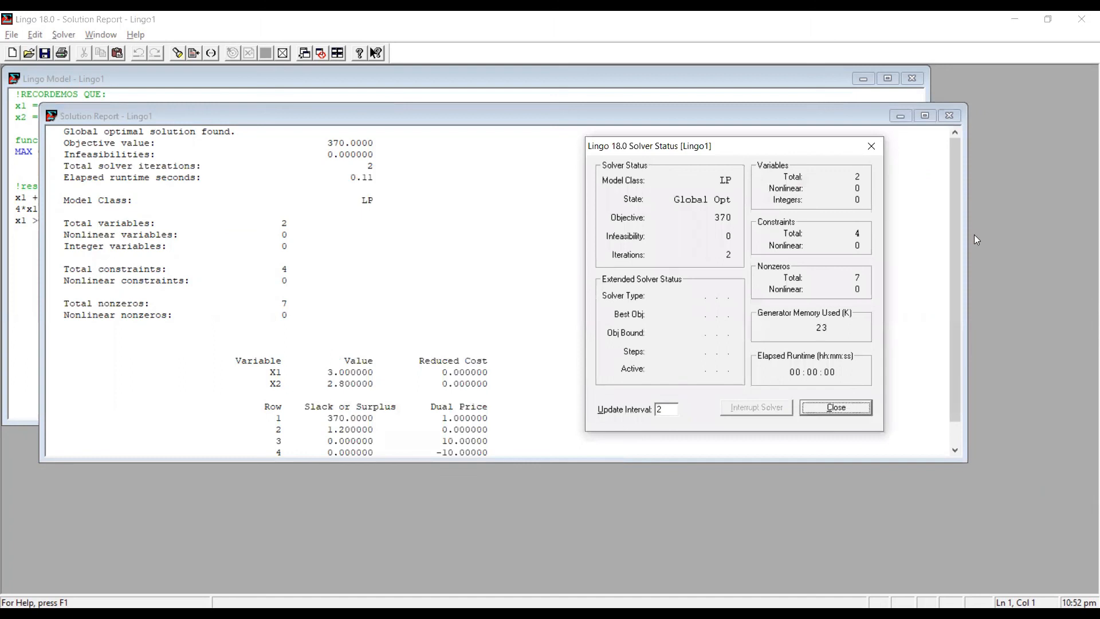
{"action": "left_click_drag", "start_coordinate": [955, 248], "coordinate": [955, 272]}
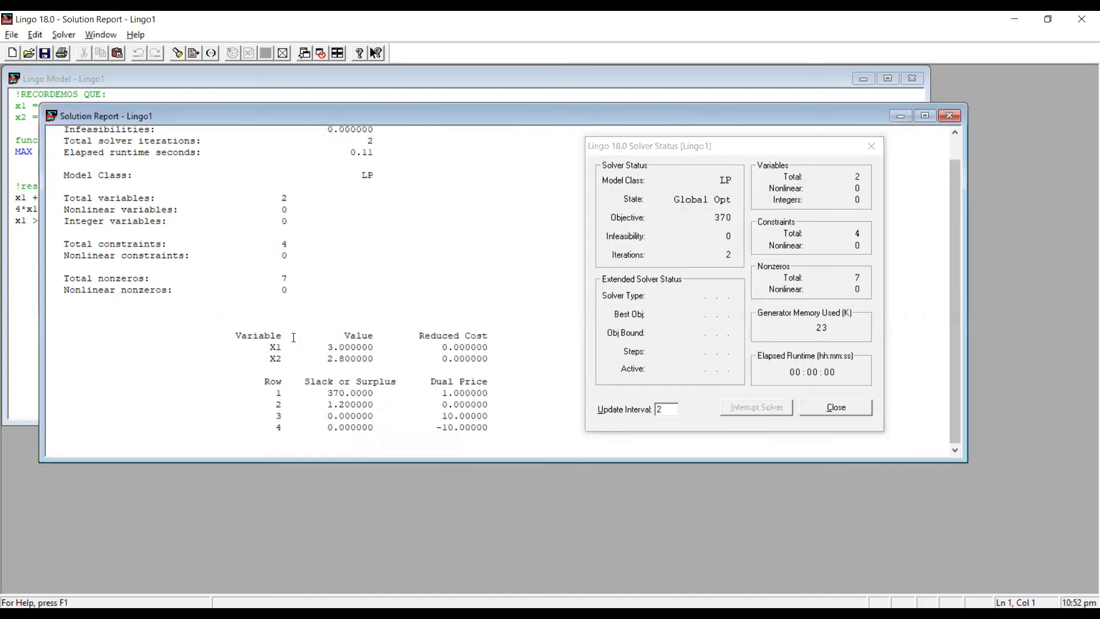
{"action": "left_click_drag", "start_coordinate": [262, 347], "coordinate": [369, 349]}
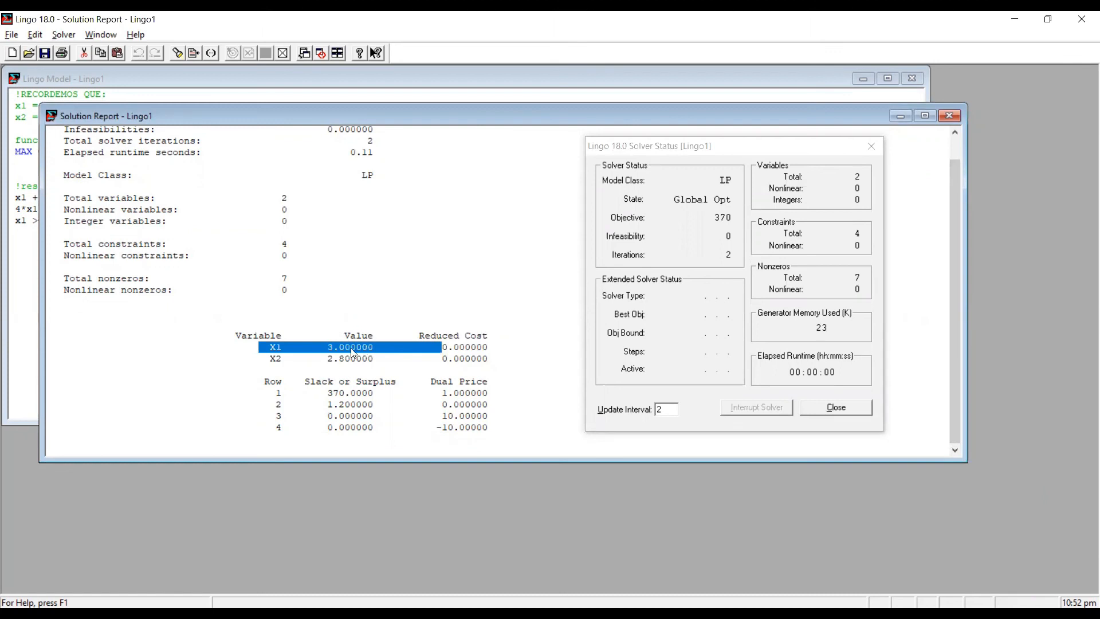
{"action": "left_click_drag", "start_coordinate": [264, 359], "coordinate": [362, 356]}
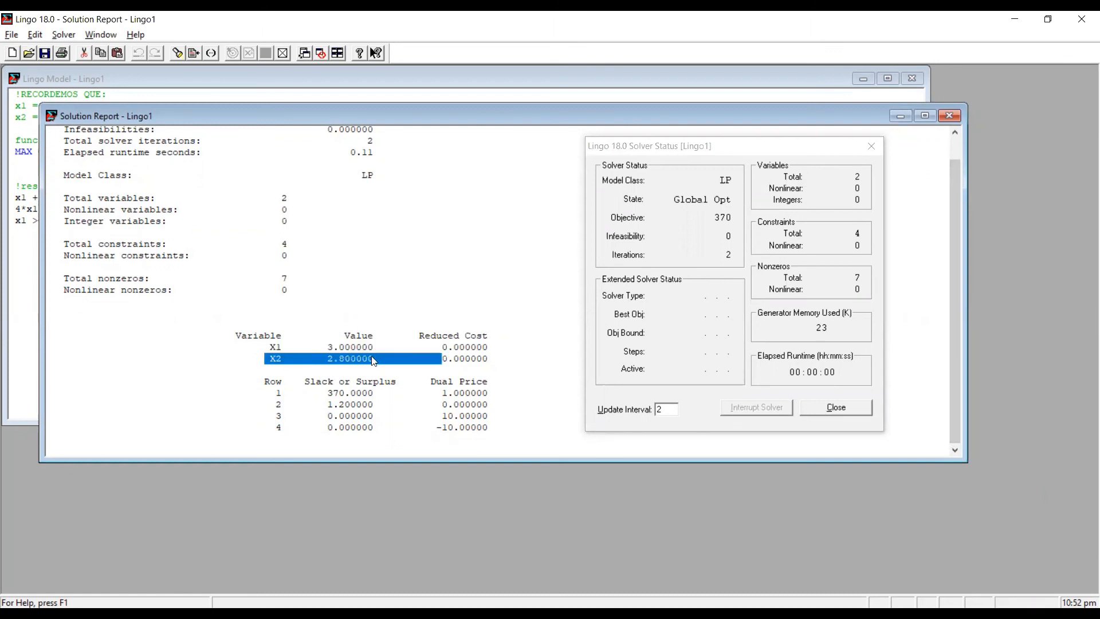